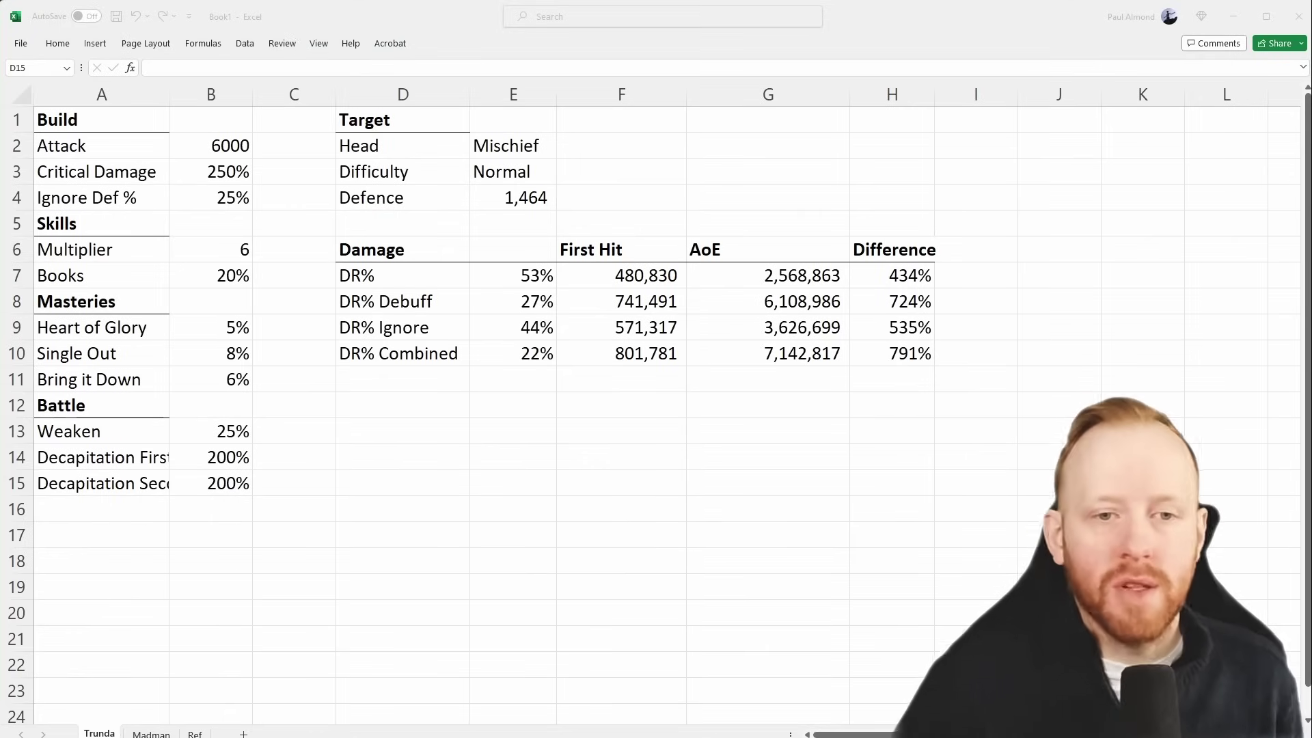
# Step: Switch to the Excel workbook and examine the Build stats and the Skills multiplier and books values on the Trunda sheet
pyautogui.hotkey('alt', 'Tab')
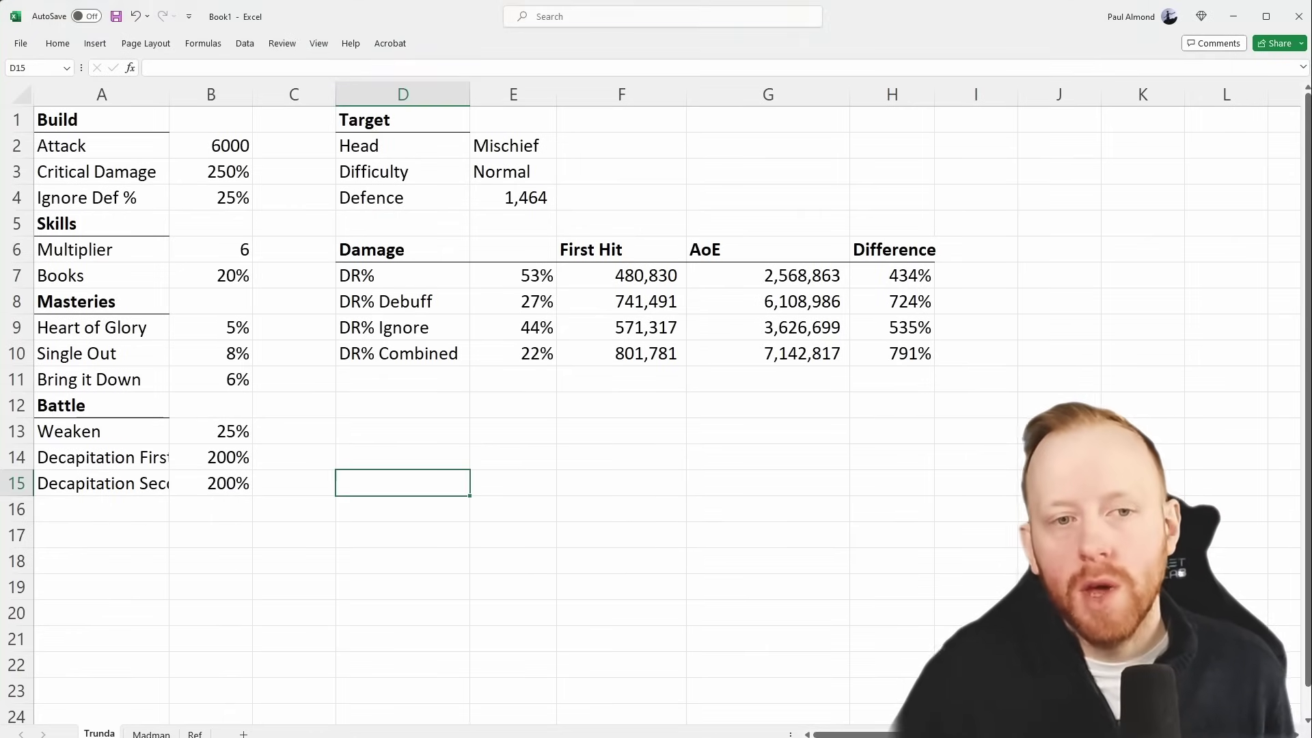
pyautogui.click(246, 149)
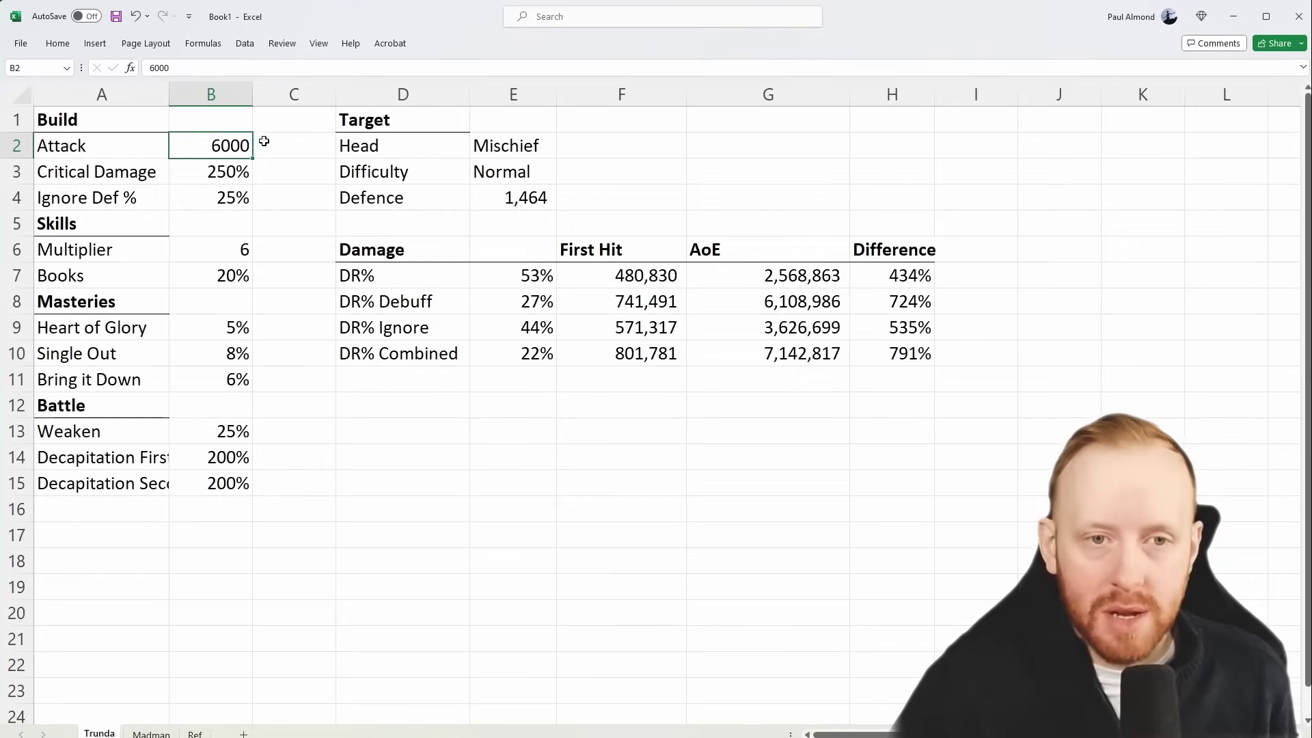
pyautogui.click(235, 176)
pyautogui.click(269, 192)
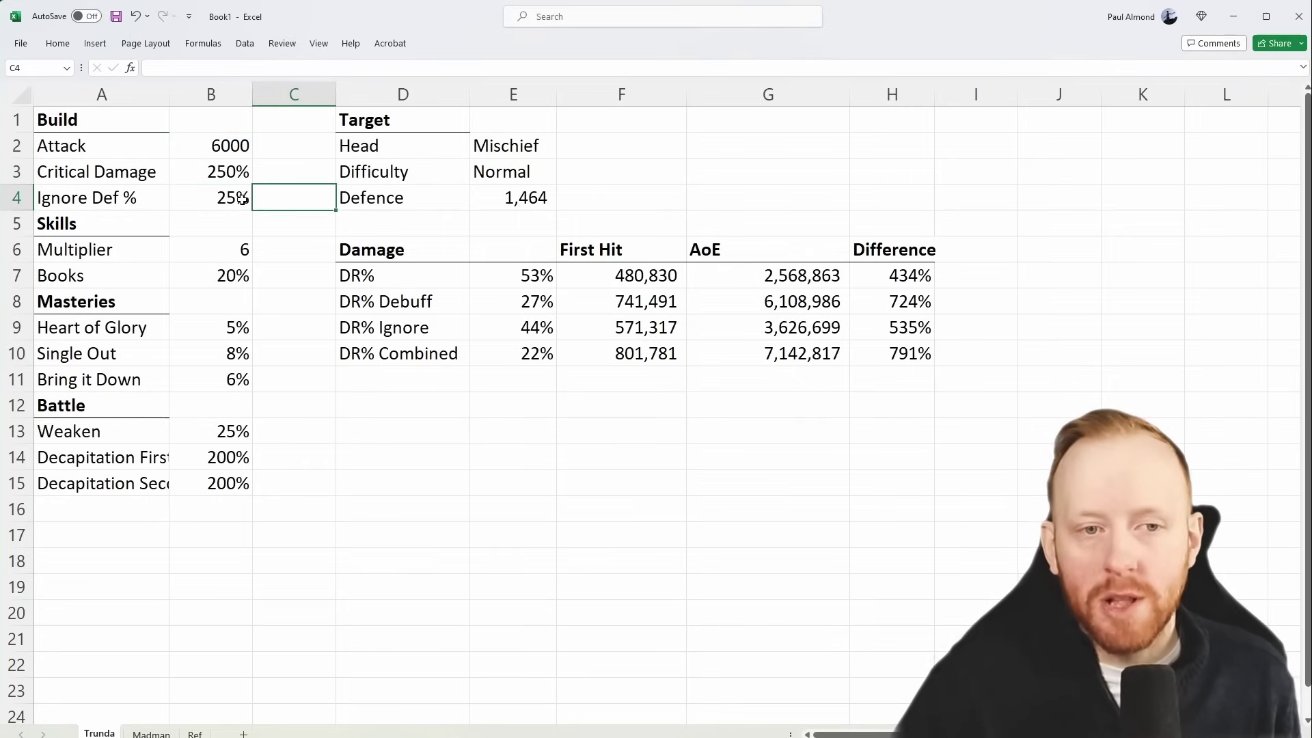
pyautogui.click(219, 197)
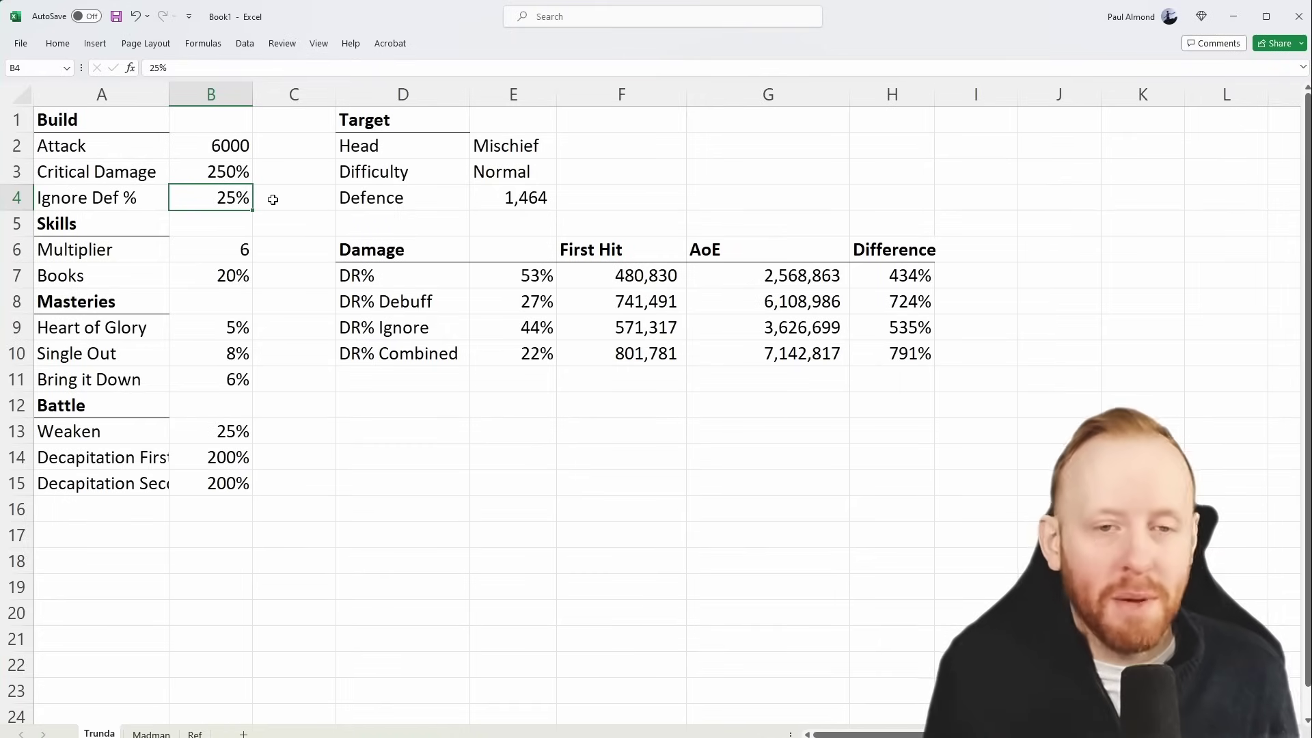
pyautogui.click(236, 145)
pyautogui.click(273, 162)
pyautogui.click(240, 178)
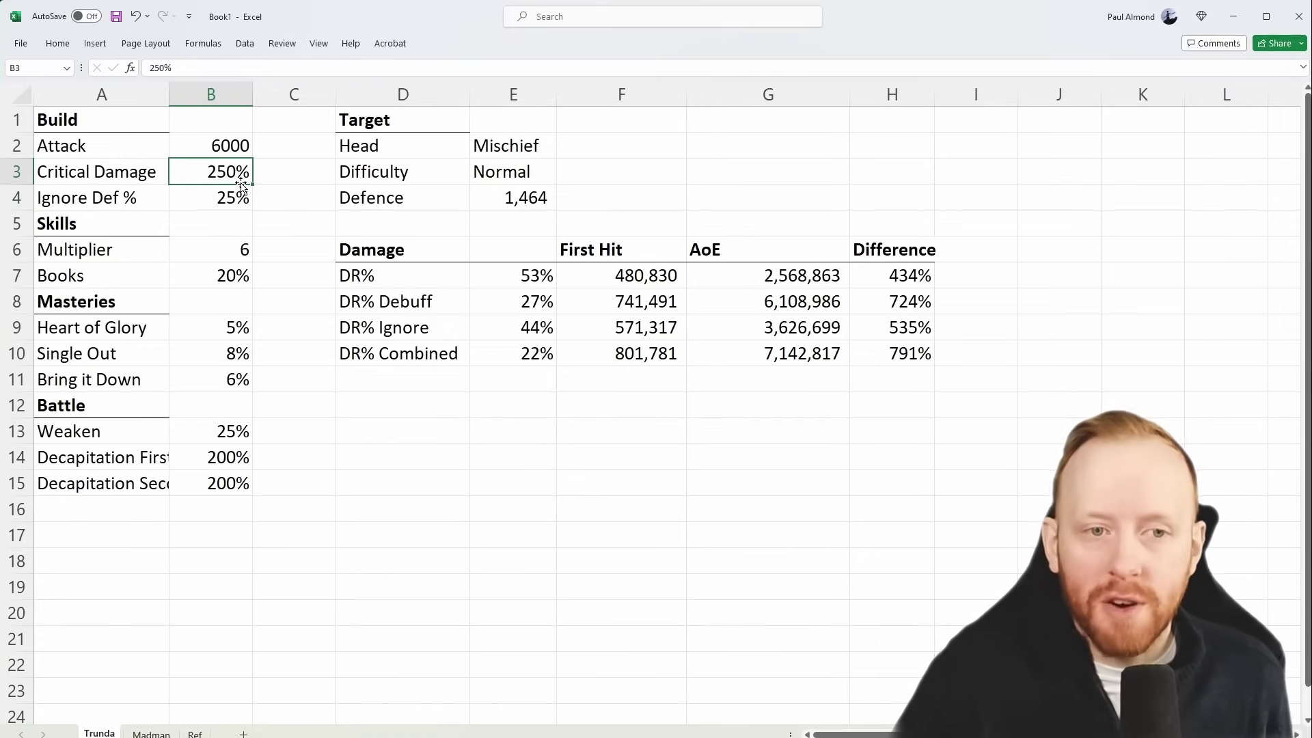
pyautogui.click(292, 180)
pyautogui.click(198, 201)
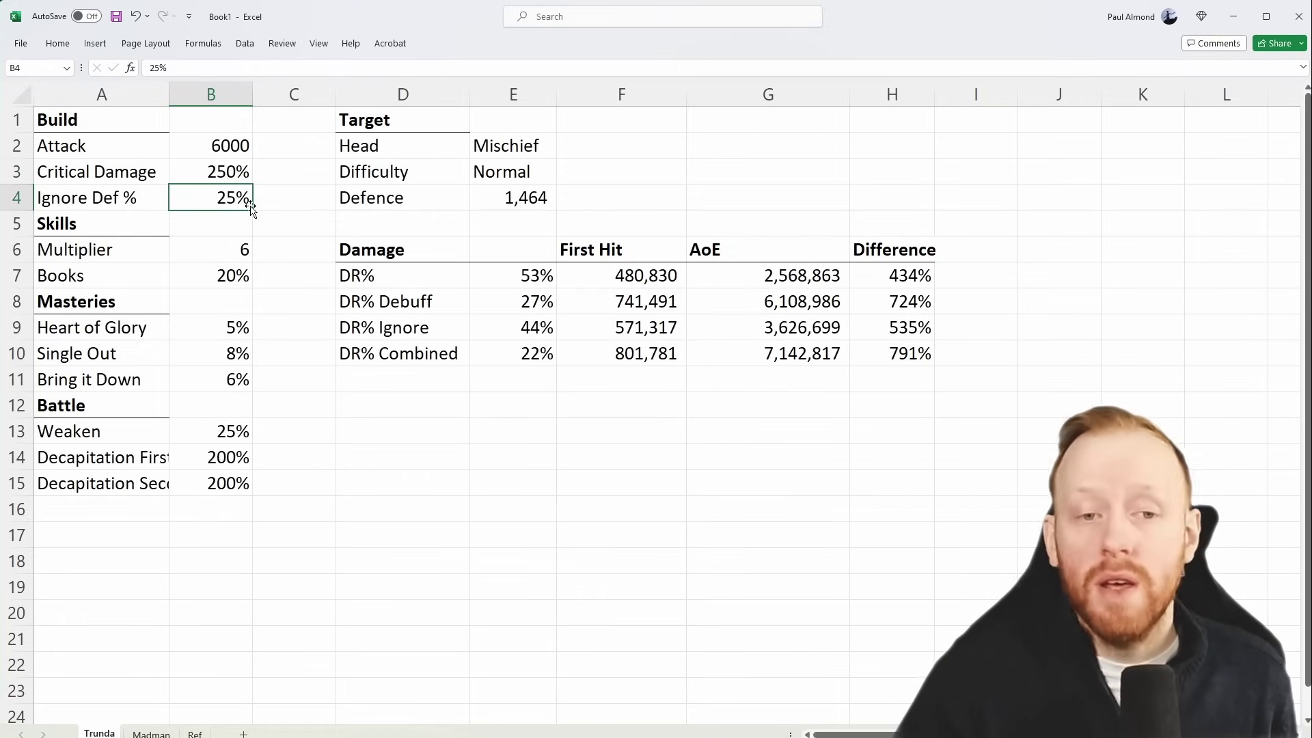
pyautogui.click(248, 240)
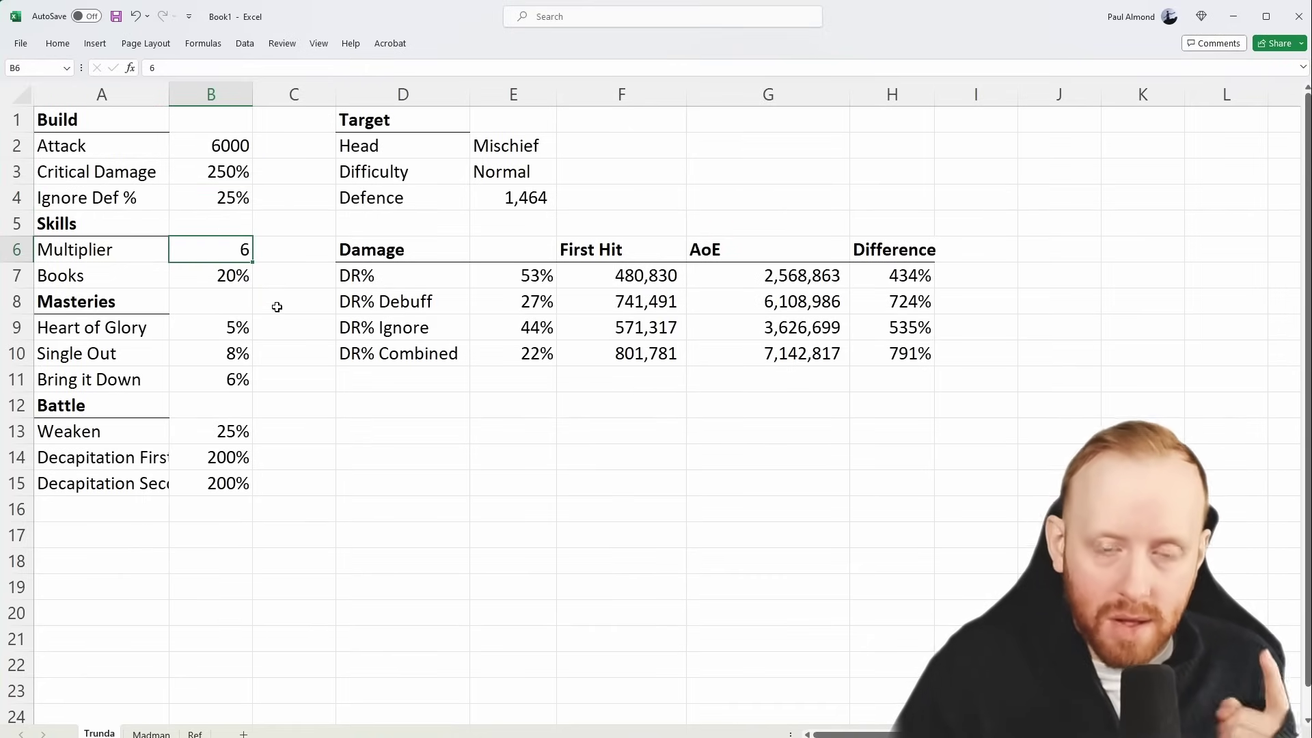
pyautogui.click(226, 280)
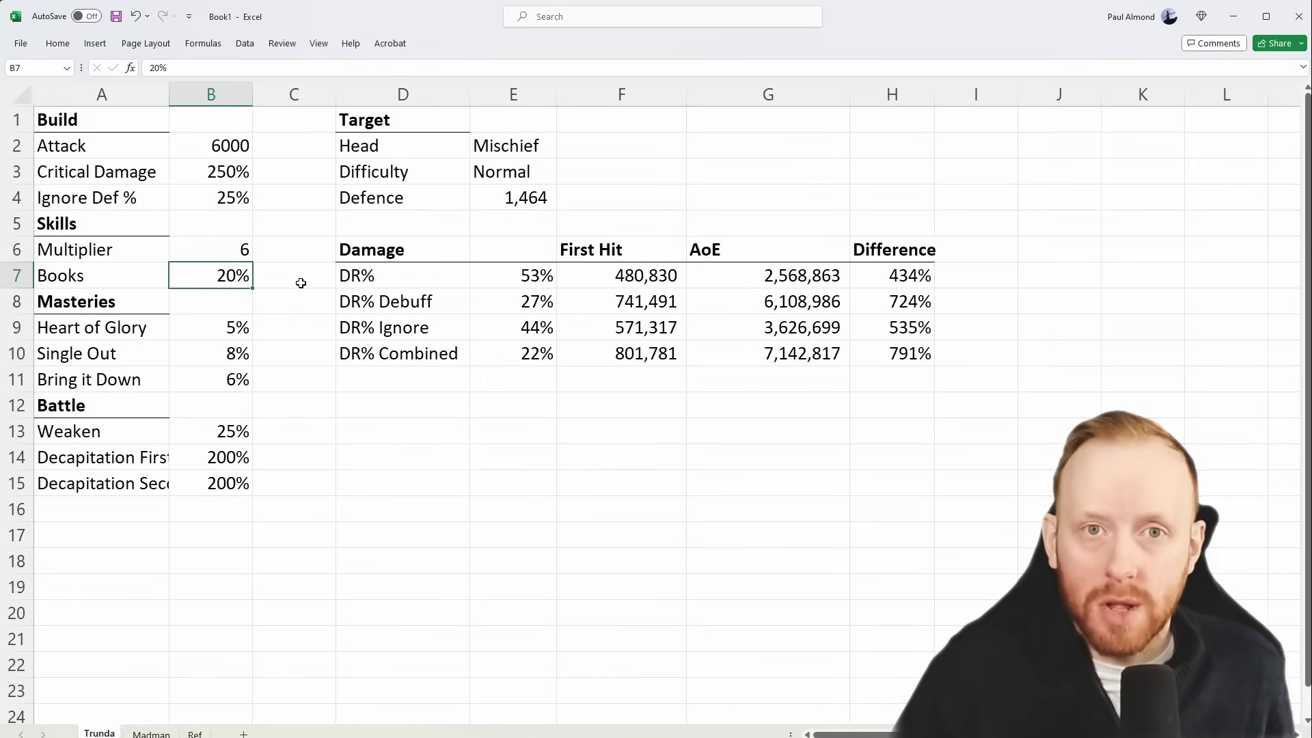
# Step: Examine the Masteries entries Heart of Glory, Single Out and Bring it Down with their percentages
pyautogui.moveTo(246, 328); pyautogui.dragTo(239, 380)
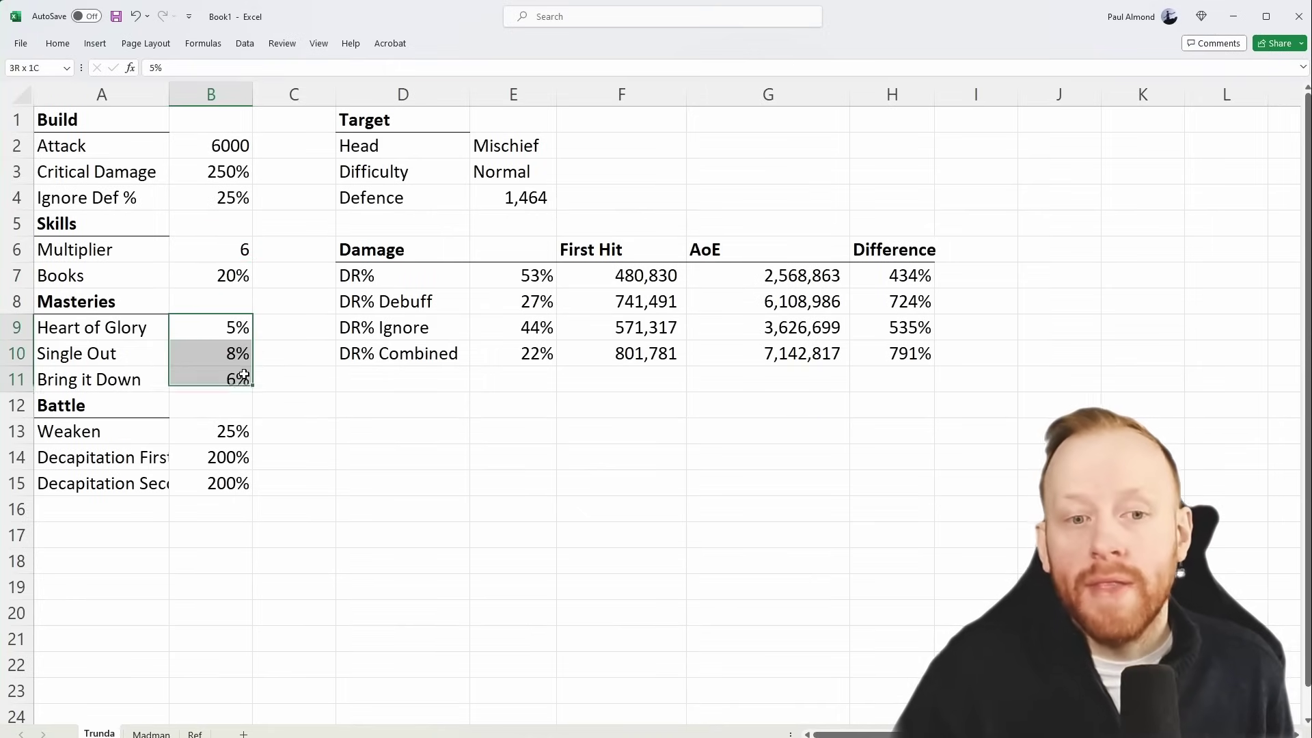
pyautogui.click(146, 328)
pyautogui.click(148, 348)
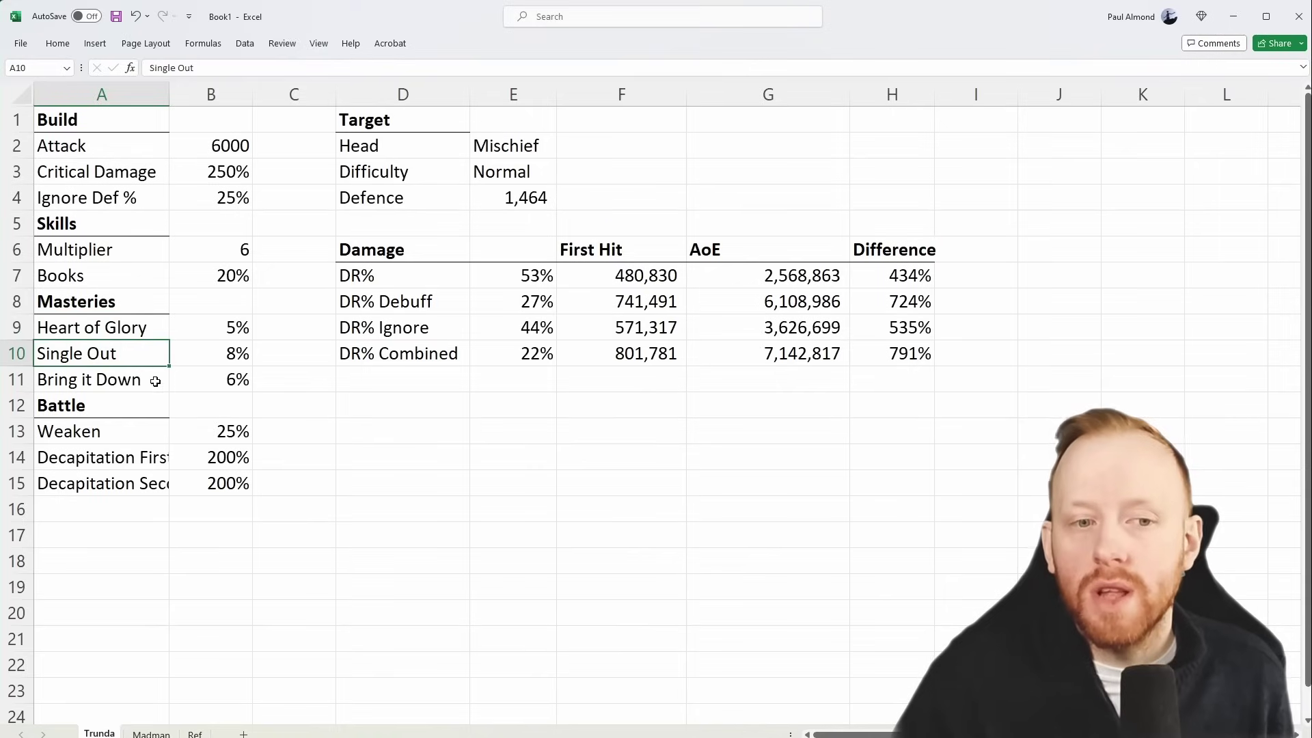
pyautogui.click(154, 379)
pyautogui.click(152, 322)
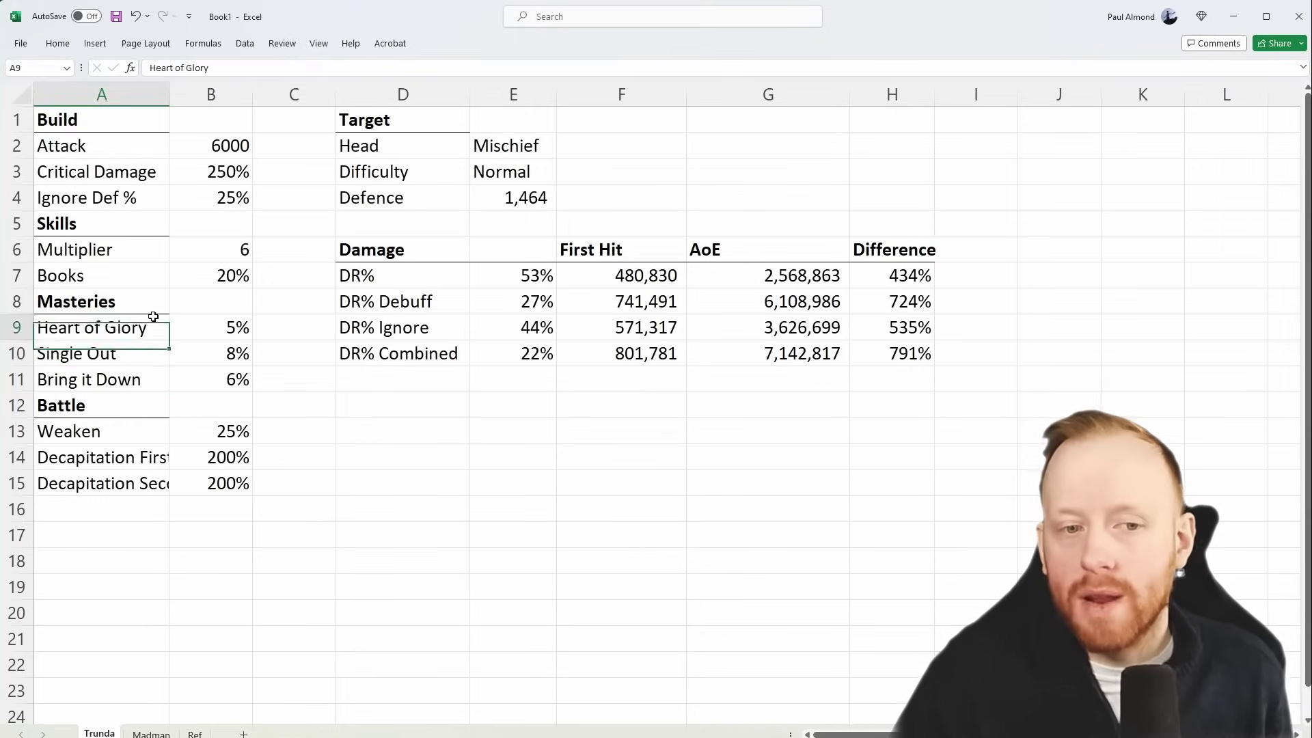
pyautogui.click(242, 343)
pyautogui.click(244, 334)
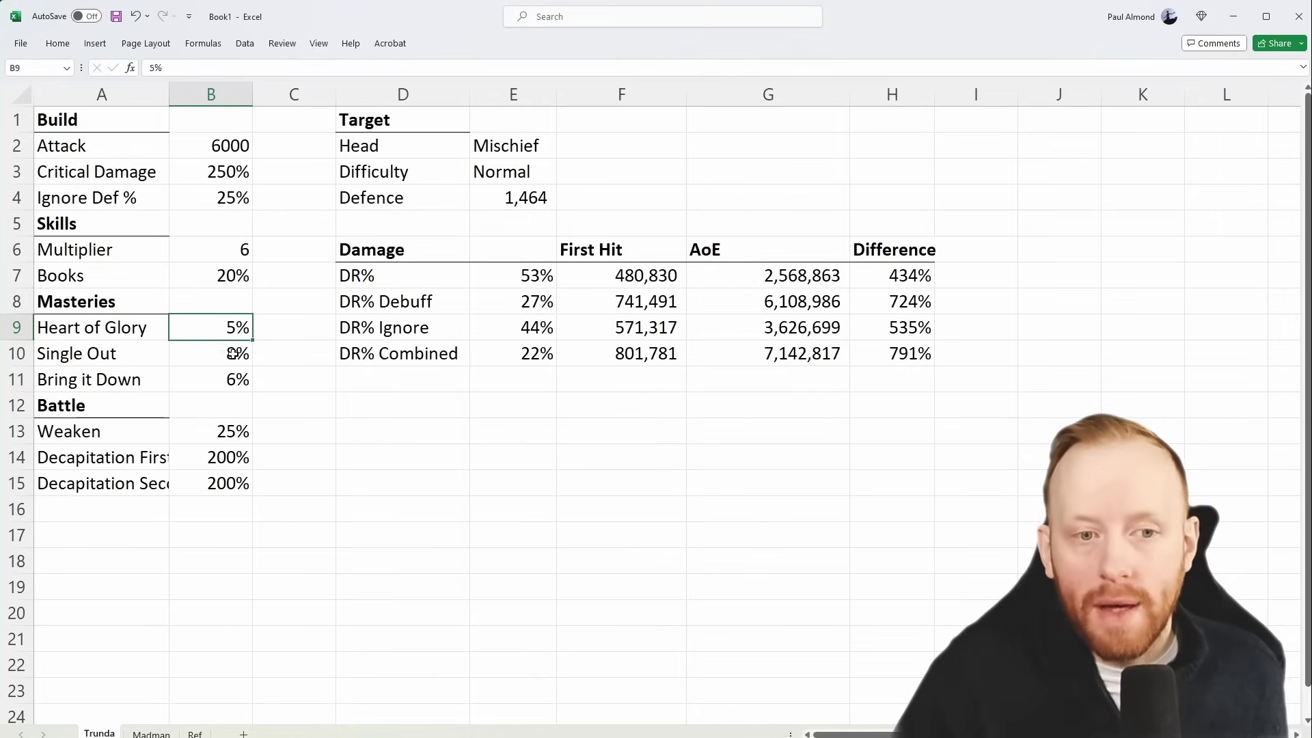
pyautogui.click(240, 352)
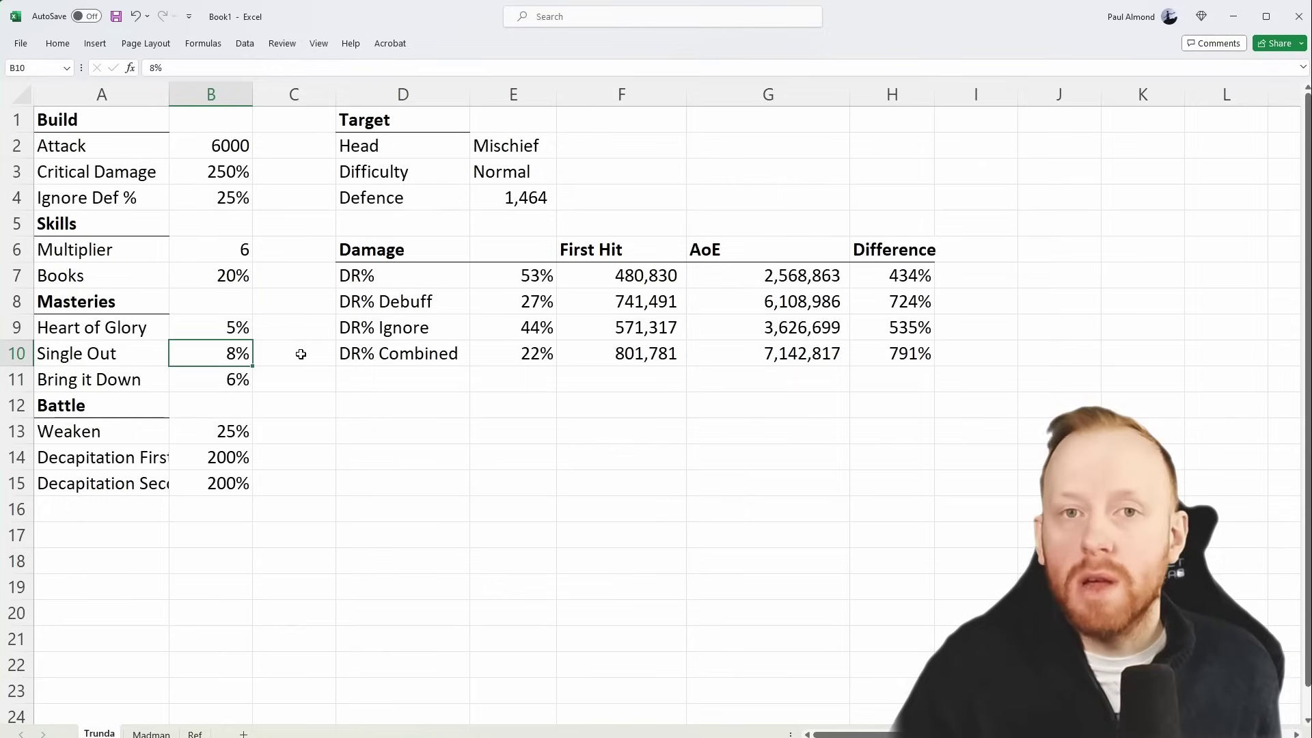
pyautogui.click(222, 389)
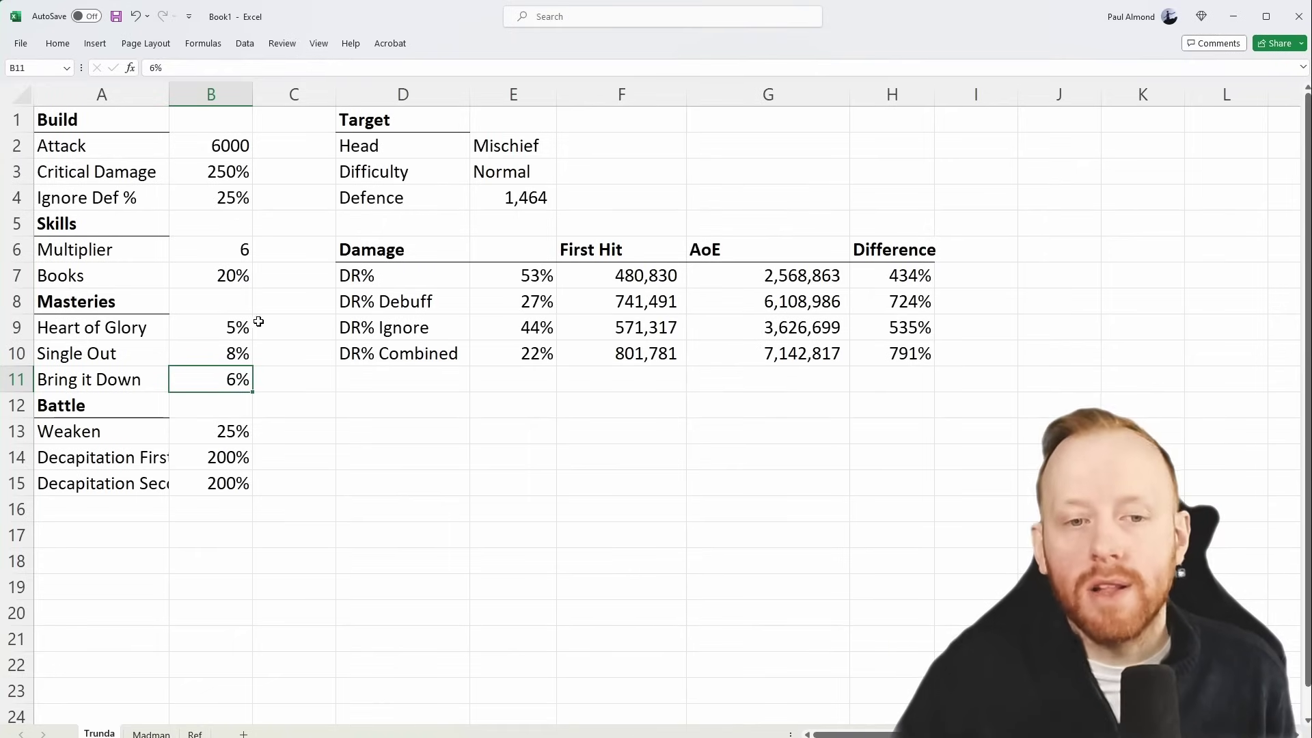
pyautogui.moveTo(249, 326); pyautogui.dragTo(238, 373)
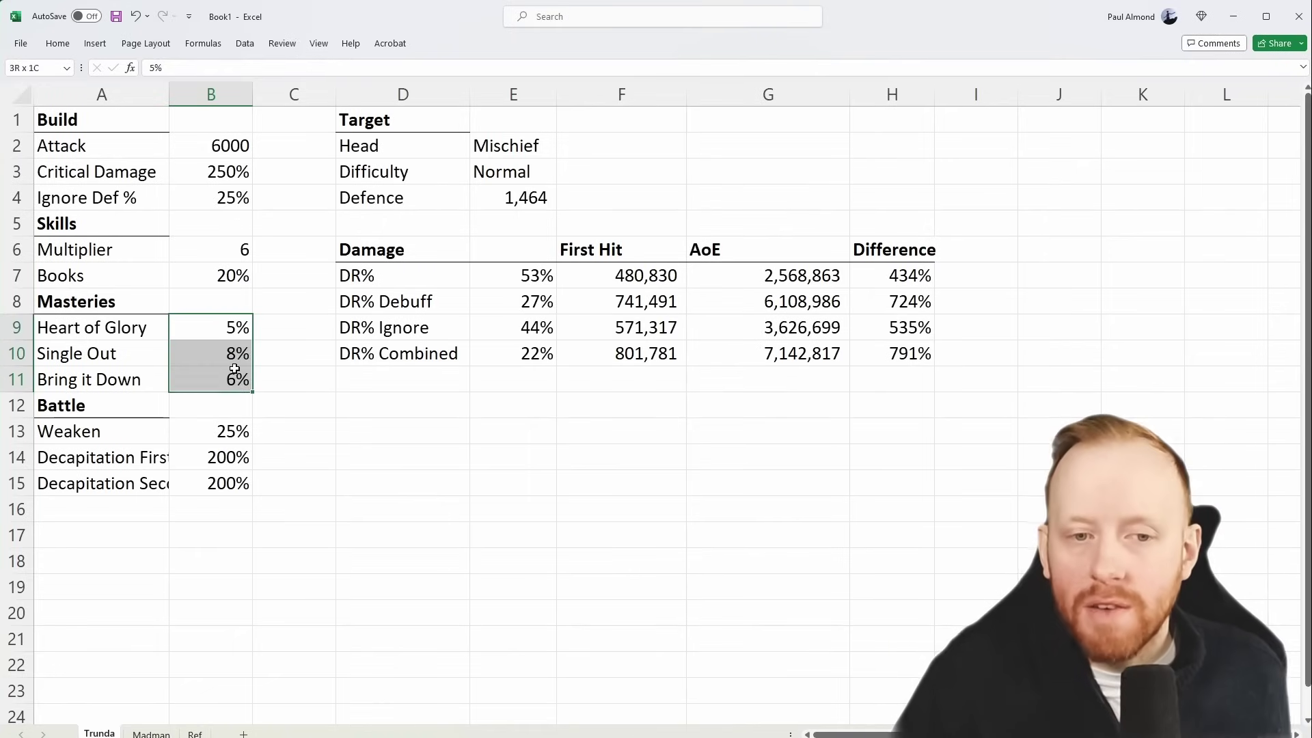
pyautogui.click(271, 336)
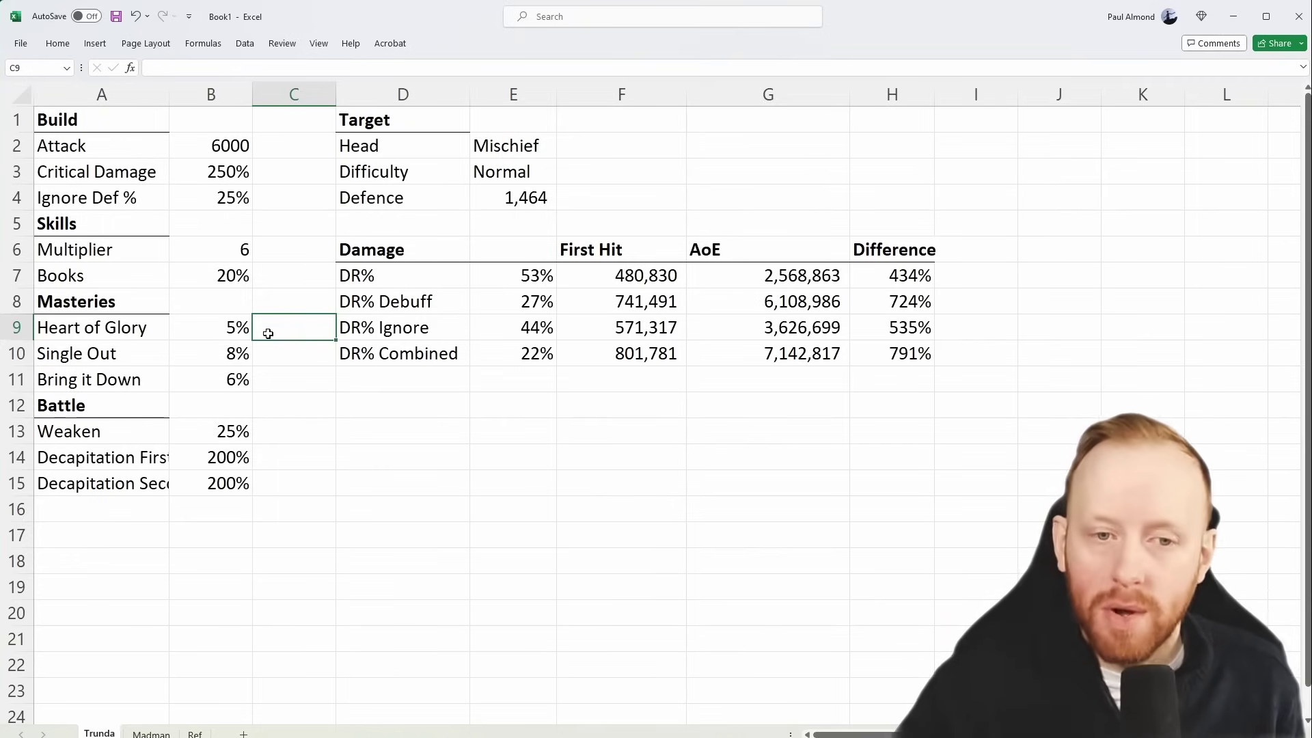
# Step: Auto-fit column A to its longest label and go through the Weaken and Decapitation values in the Battle section
pyautogui.click(339, 410)
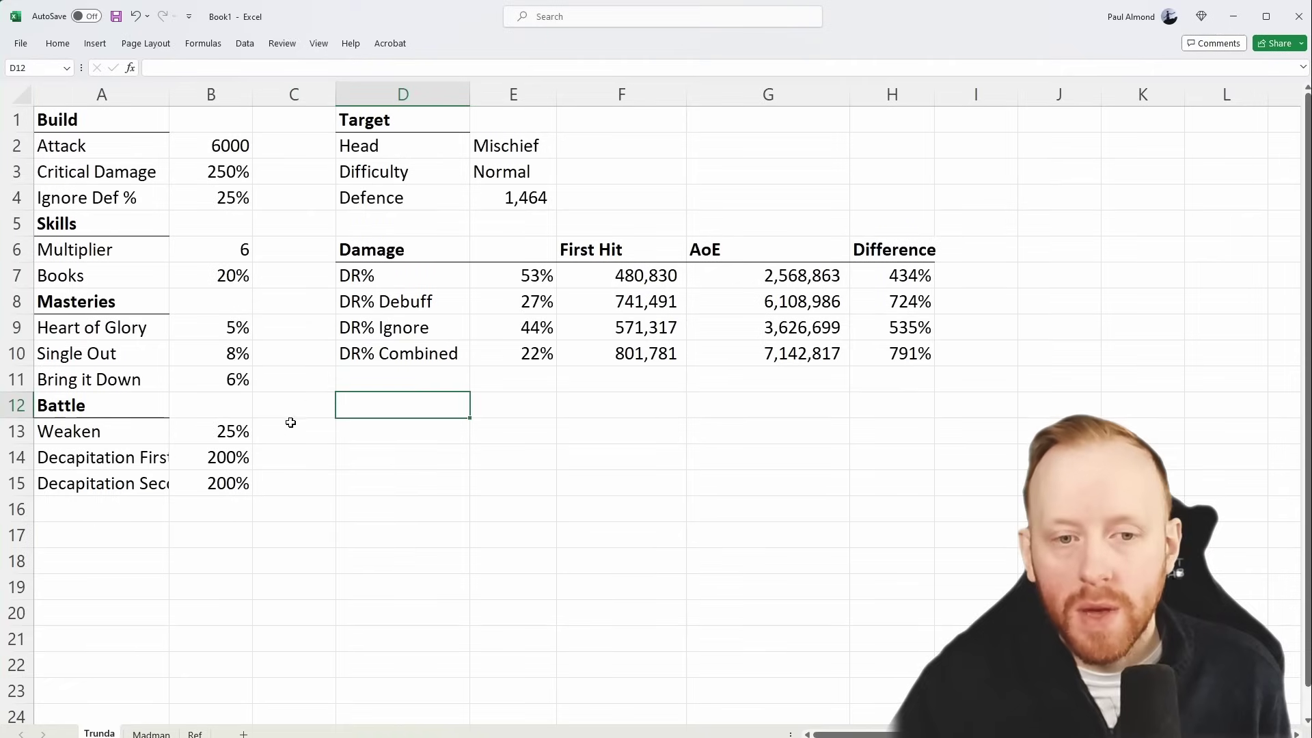
pyautogui.click(241, 435)
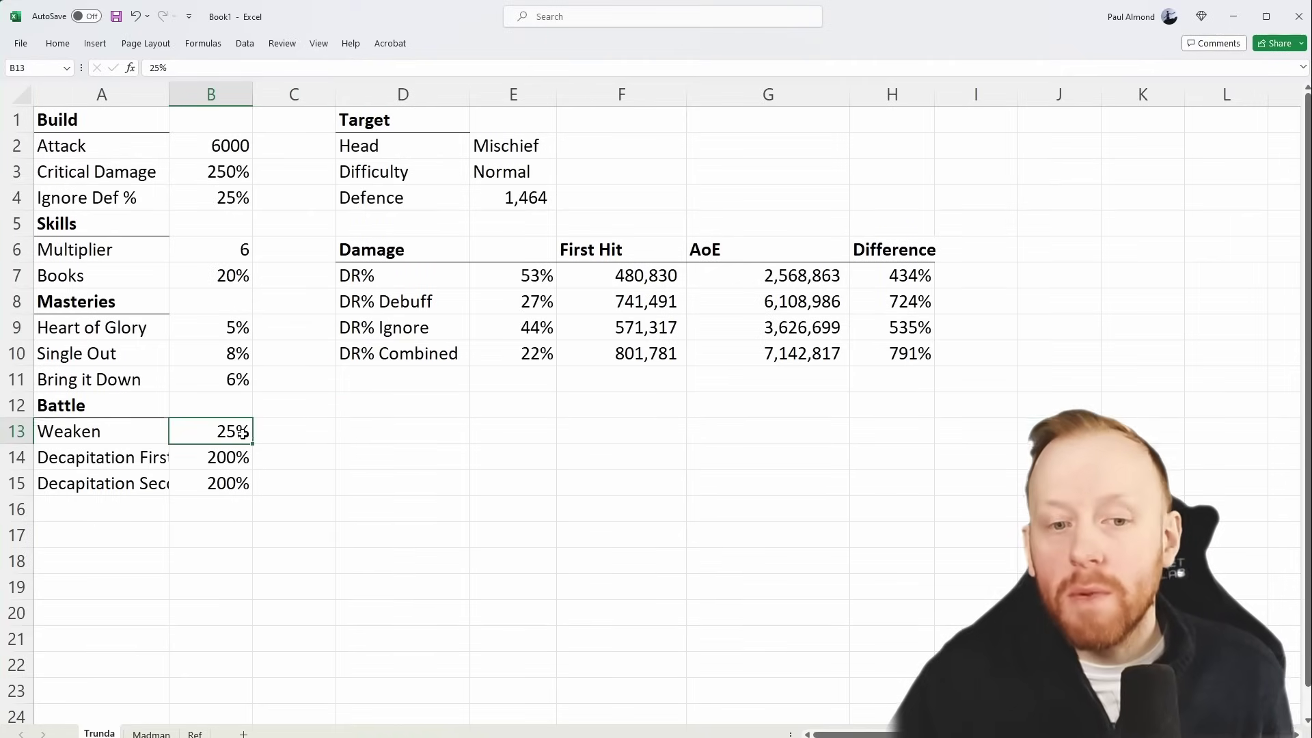
pyautogui.doubleClick(169, 95)
pyautogui.click(207, 454)
pyautogui.click(241, 454)
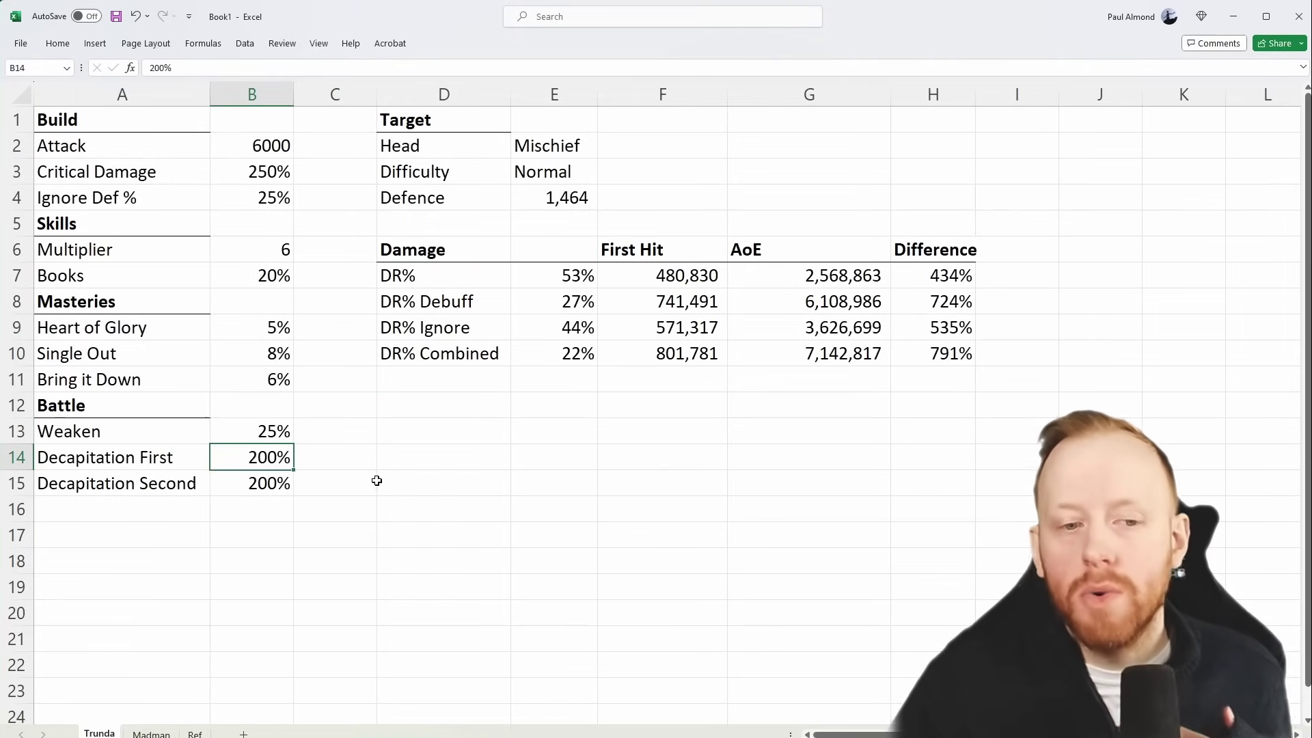
pyautogui.click(269, 482)
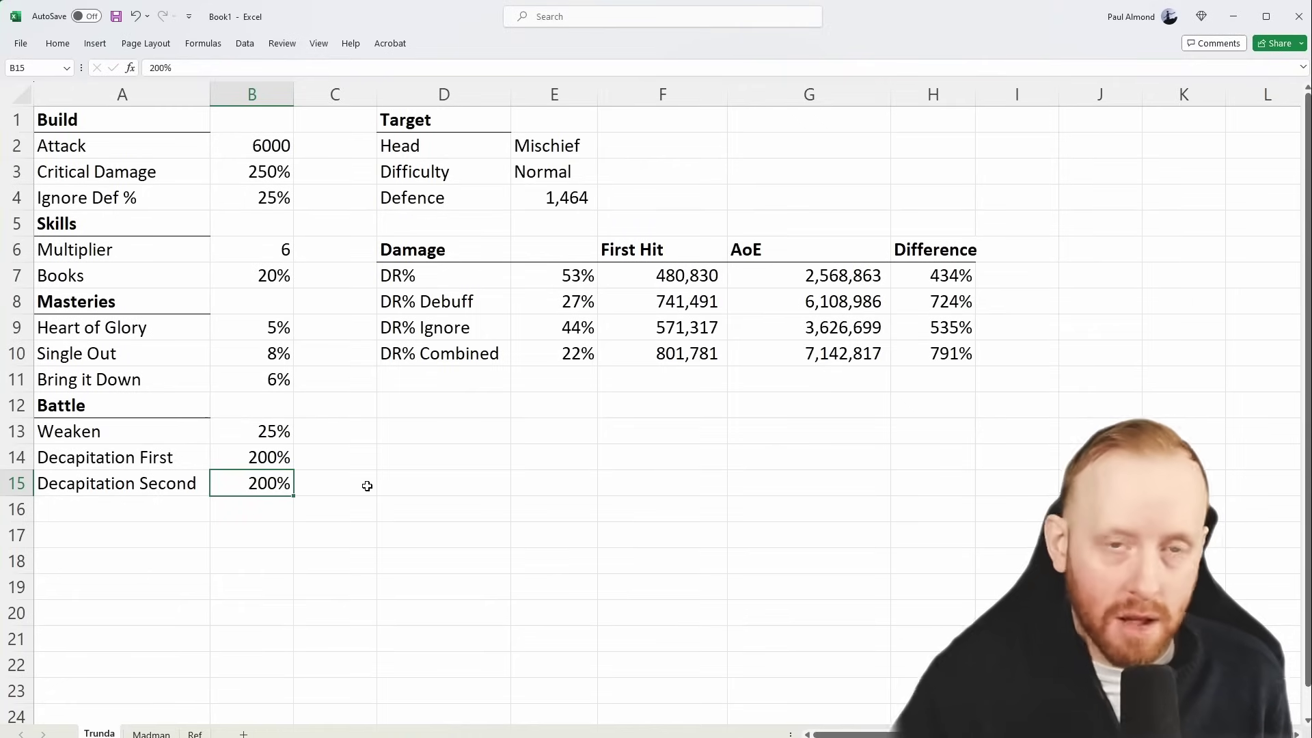
# Step: Examine the Target section's head and difficulty selections and the lookup formula behind Defence
pyautogui.click(390, 479)
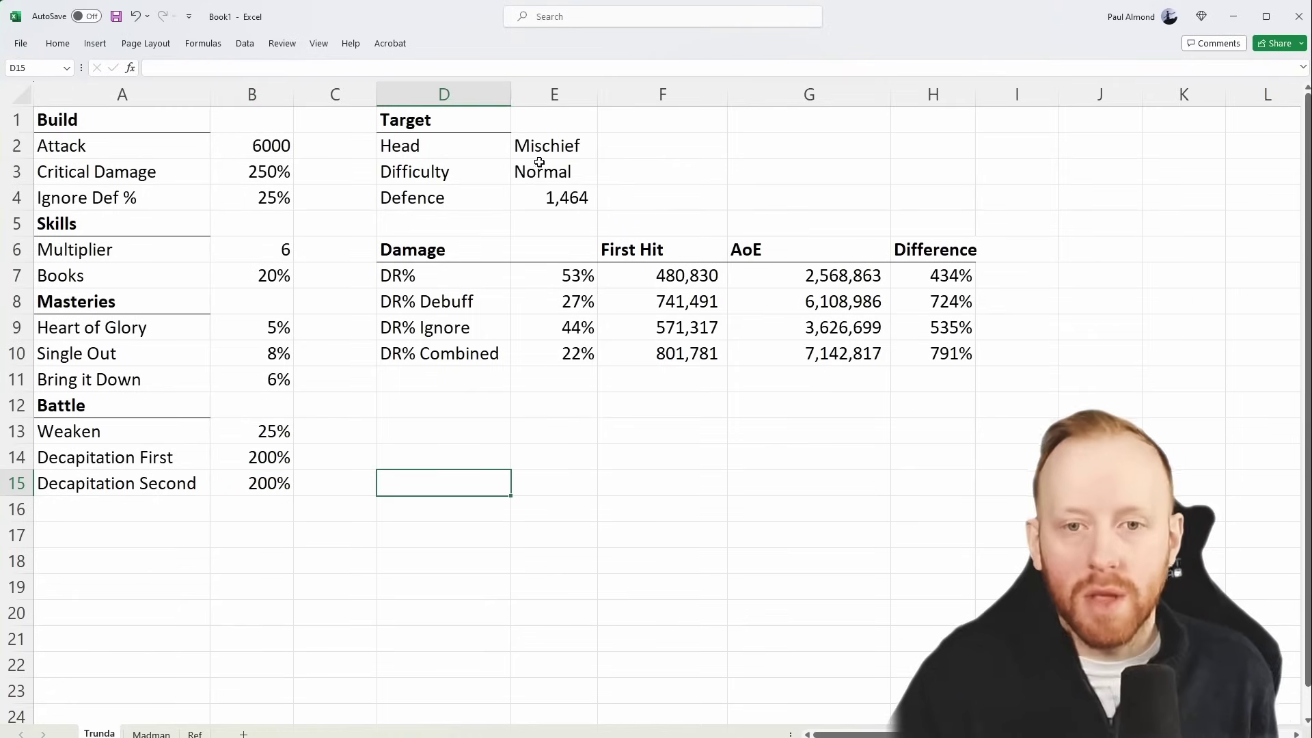
pyautogui.click(523, 148)
pyautogui.click(657, 147)
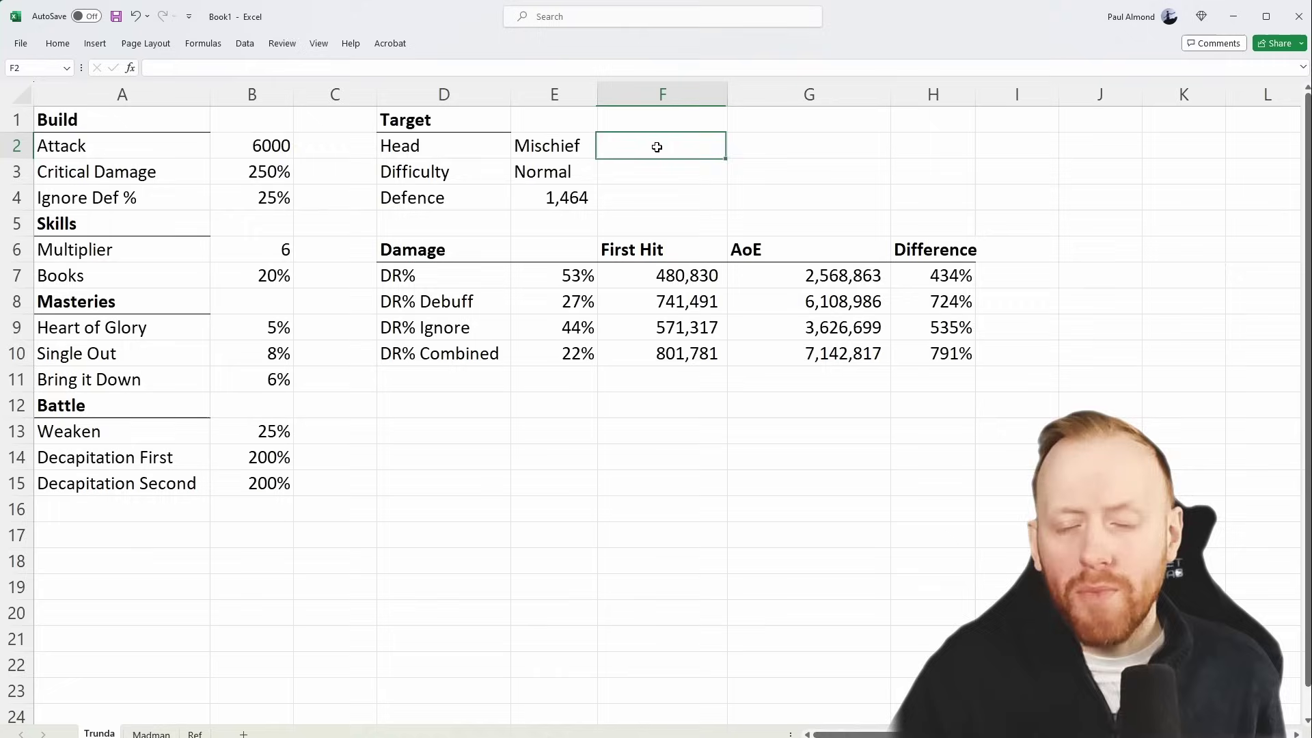
pyautogui.click(557, 146)
pyautogui.click(584, 171)
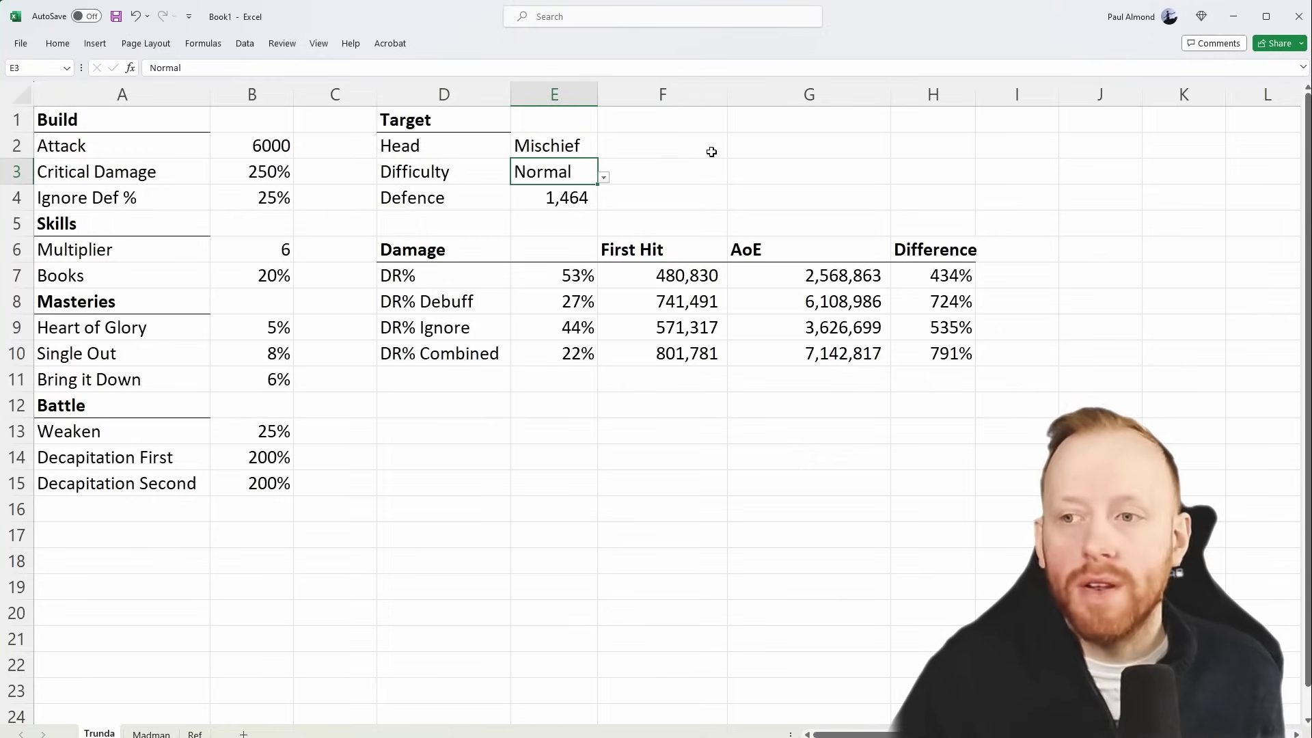
pyautogui.click(590, 196)
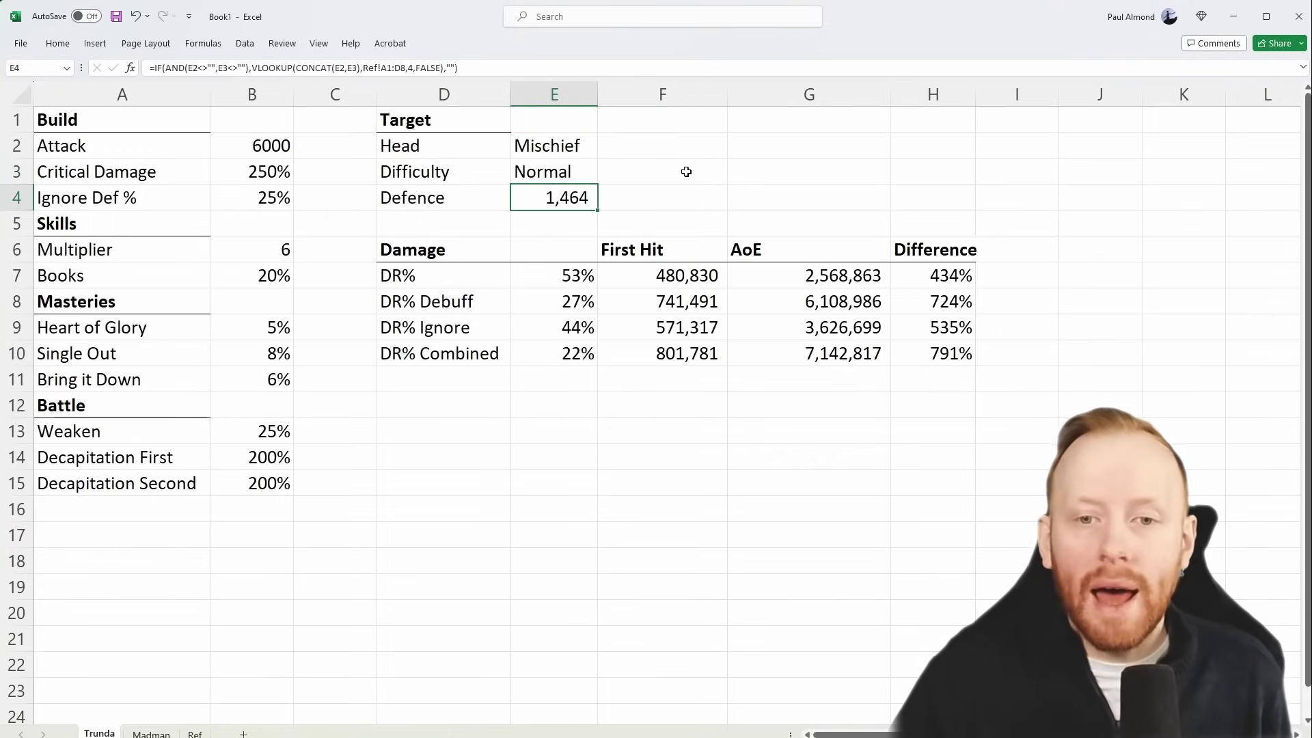
# Step: Examine the four damage reduction rows in the Damage table and the Ignore Def % build value they relate to
pyautogui.click(572, 484)
pyautogui.moveTo(459, 277); pyautogui.dragTo(471, 352)
pyautogui.click(434, 478)
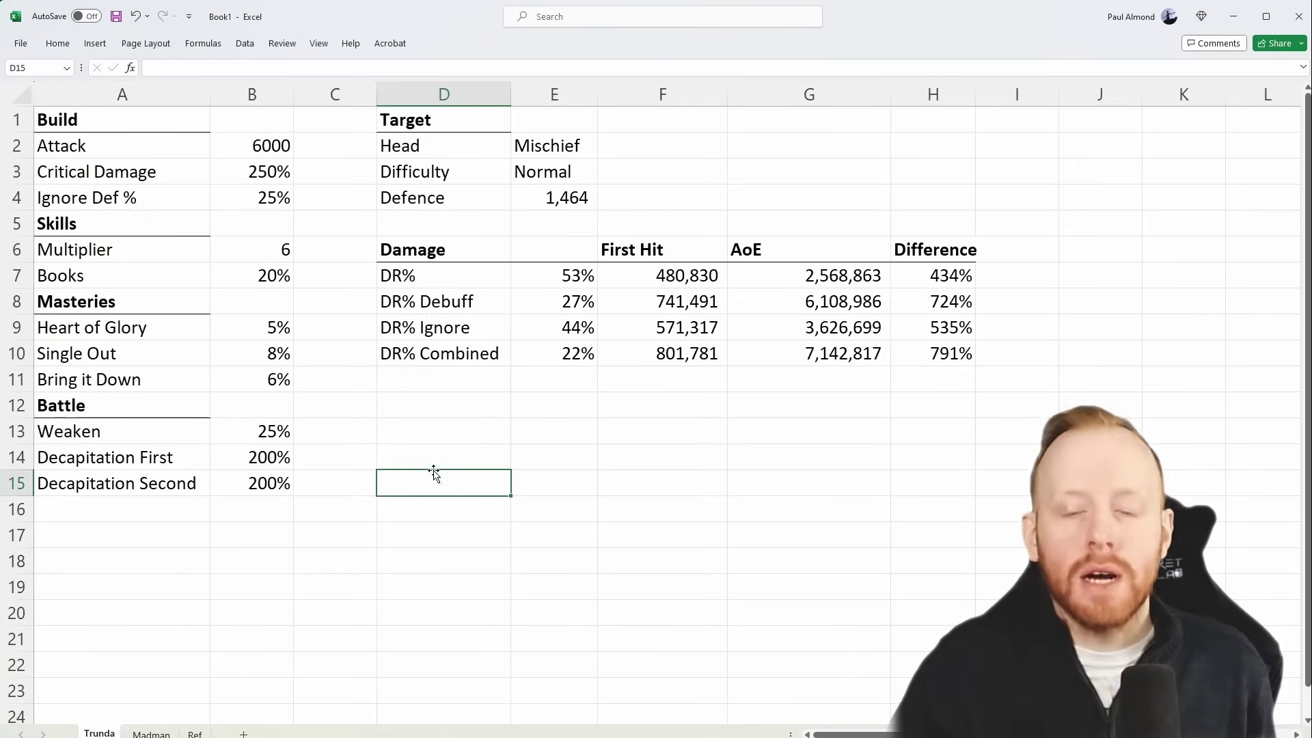
pyautogui.click(486, 278)
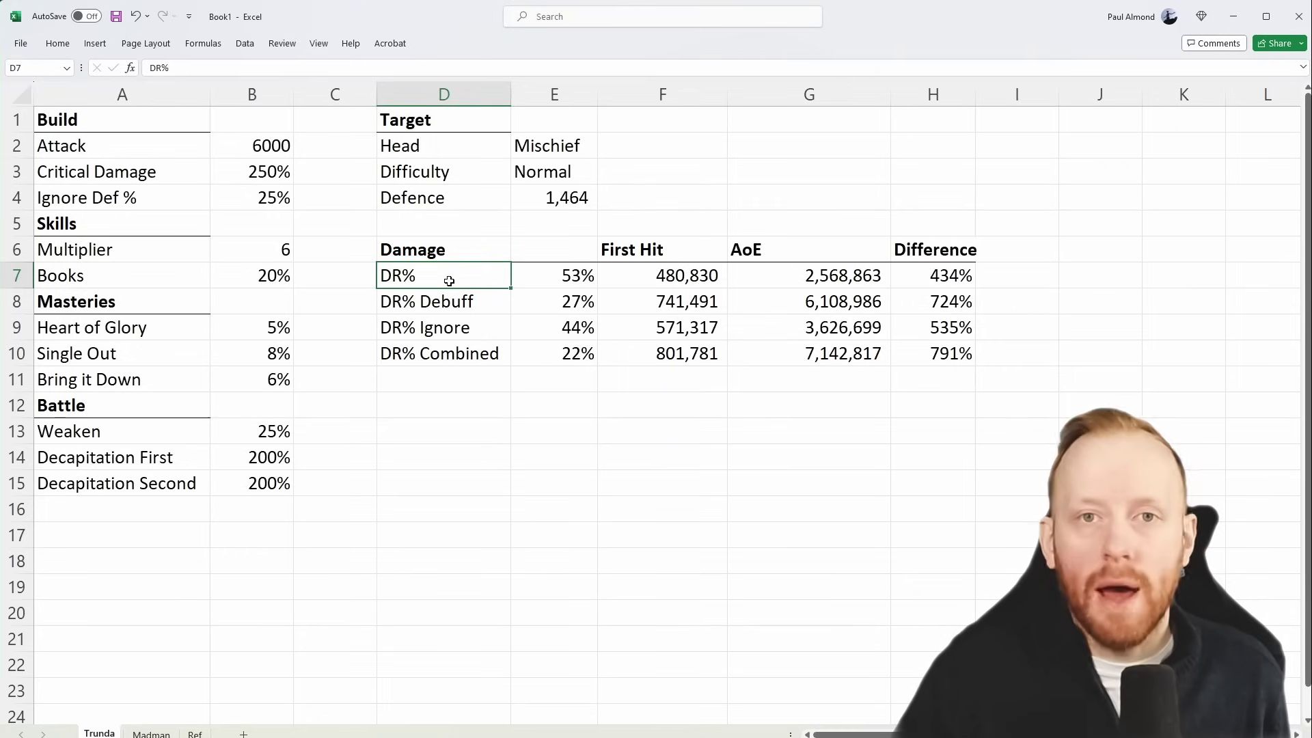
pyautogui.click(490, 301)
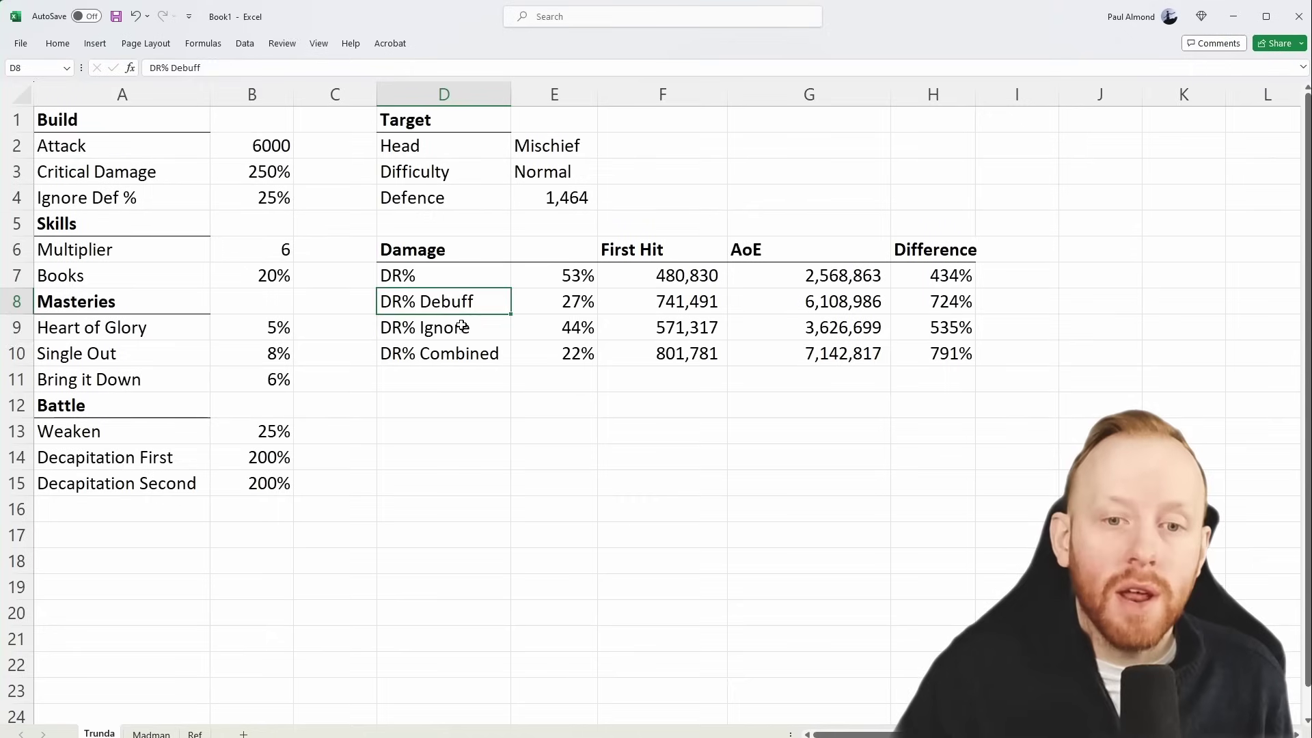
pyautogui.press('Down')
pyautogui.click(425, 353)
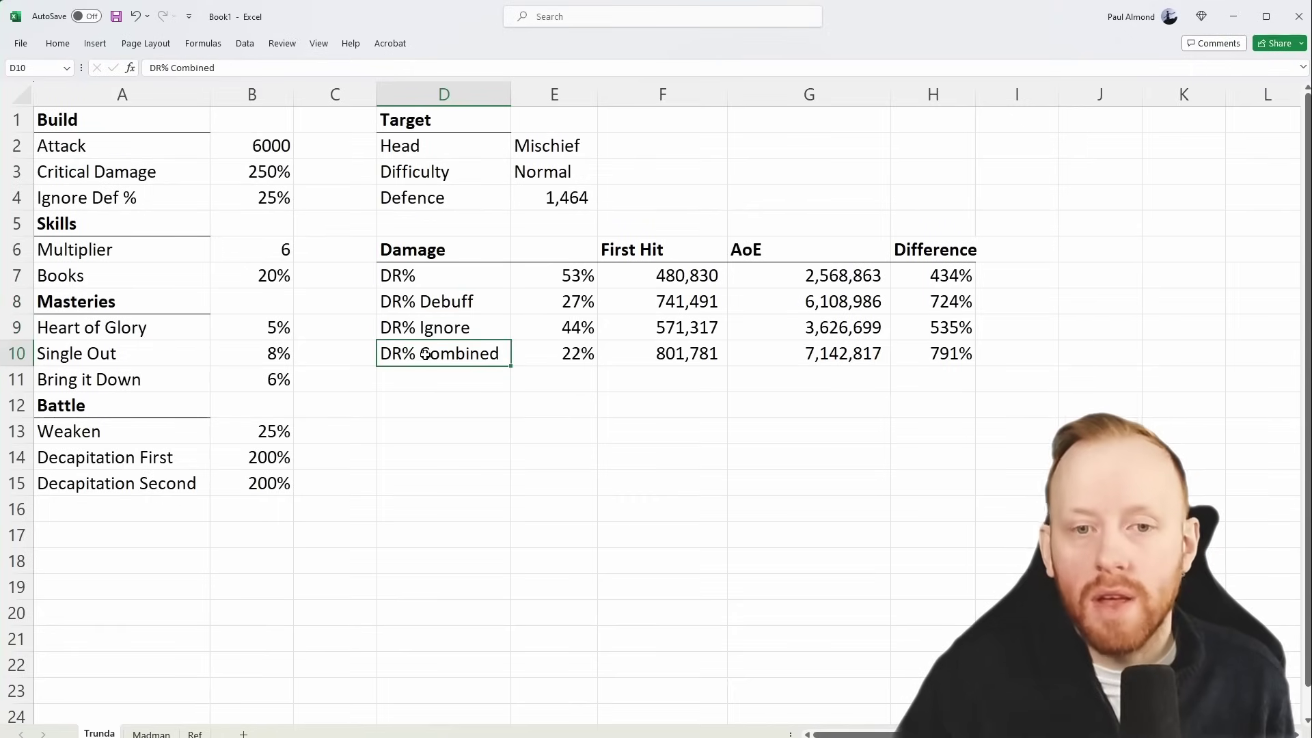
pyautogui.click(481, 302)
pyautogui.click(473, 329)
pyautogui.click(273, 199)
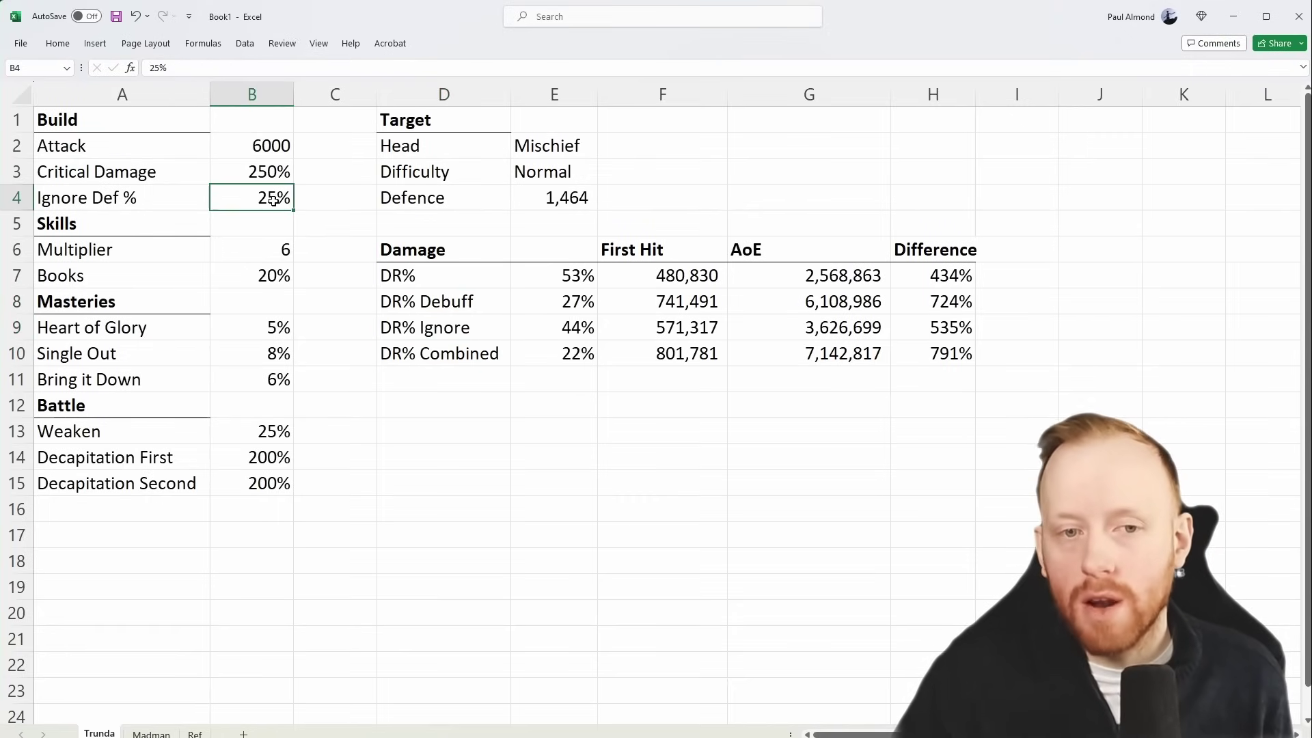
pyautogui.click(483, 414)
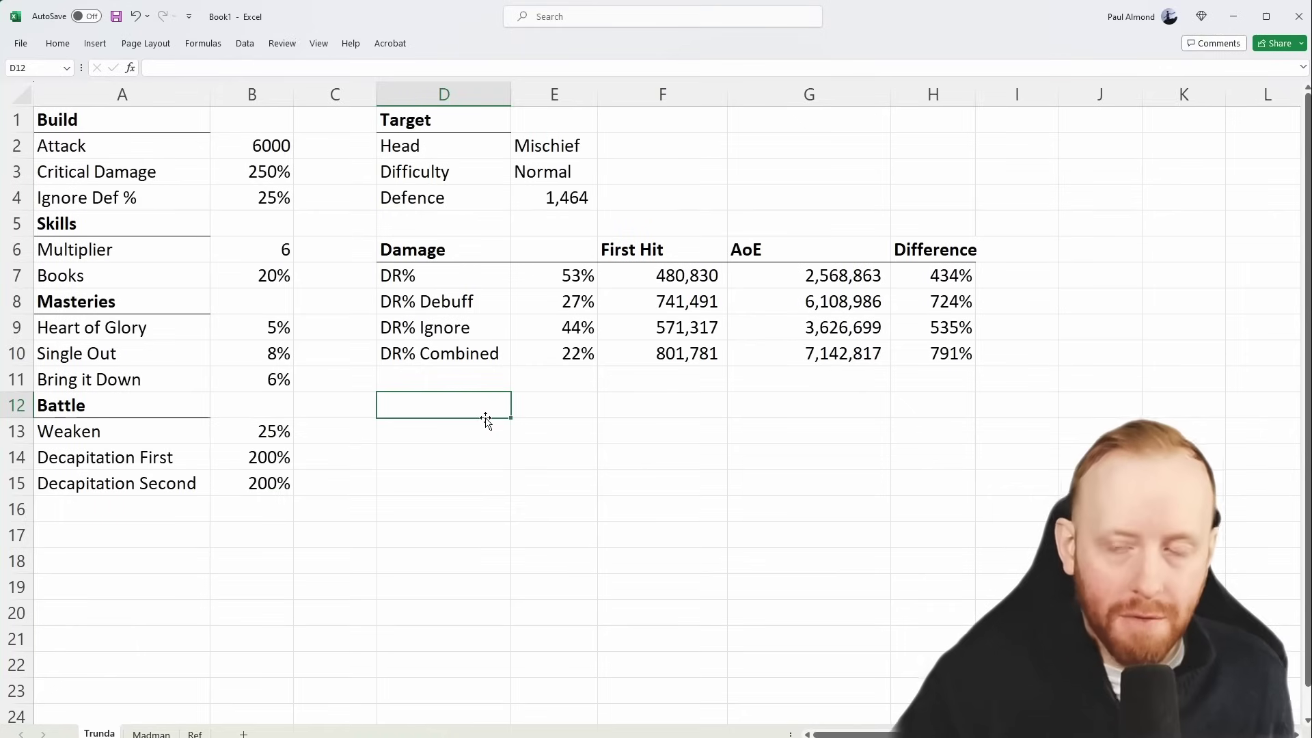
# Step: Examine the First Hit formula in the DR% row term by term, from the attack factor through books, masteries, Weaken and Decapitation to damage reduction
pyautogui.click(691, 404)
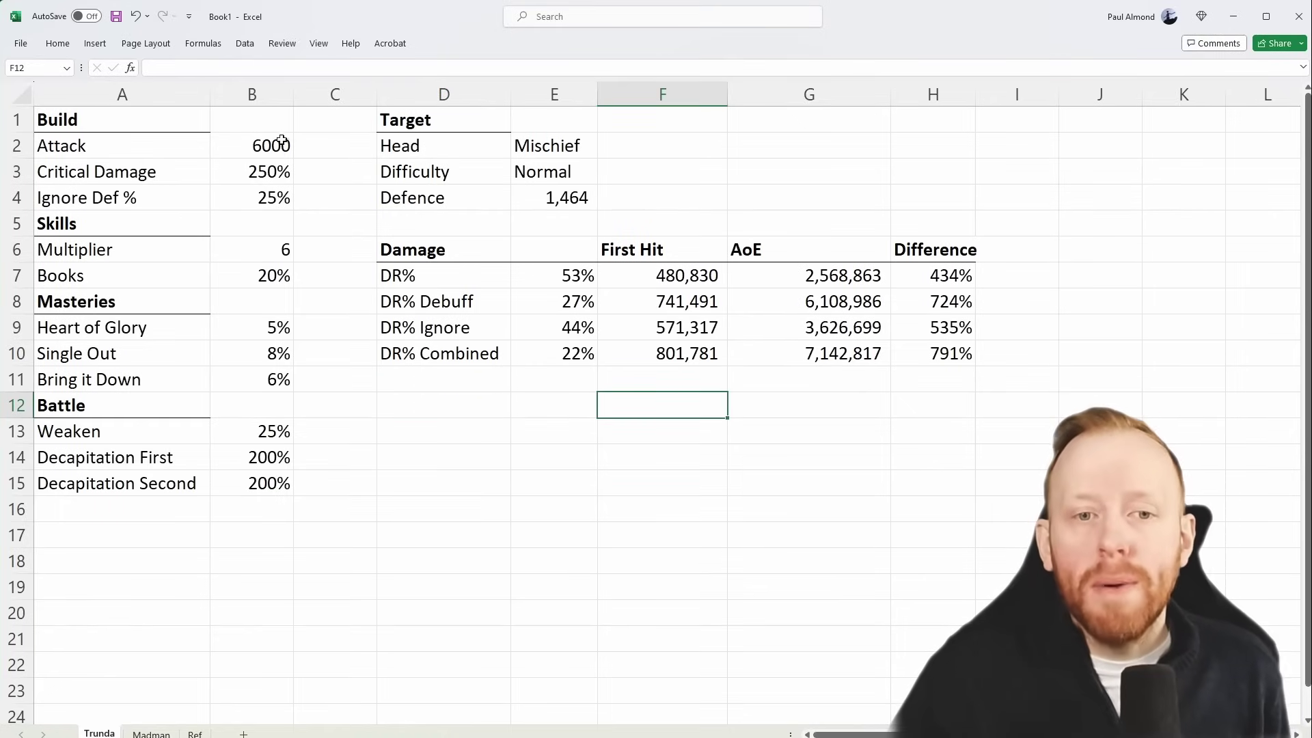
pyautogui.click(551, 279)
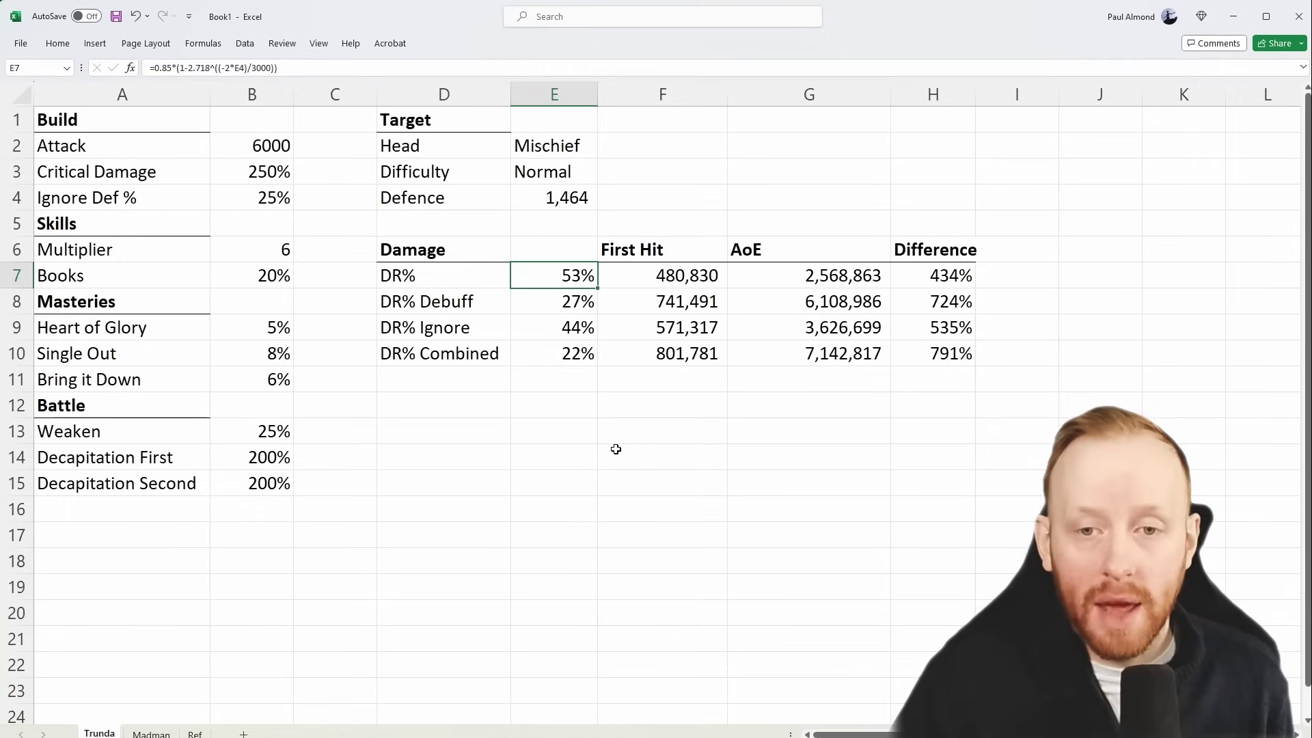
pyautogui.click(691, 277)
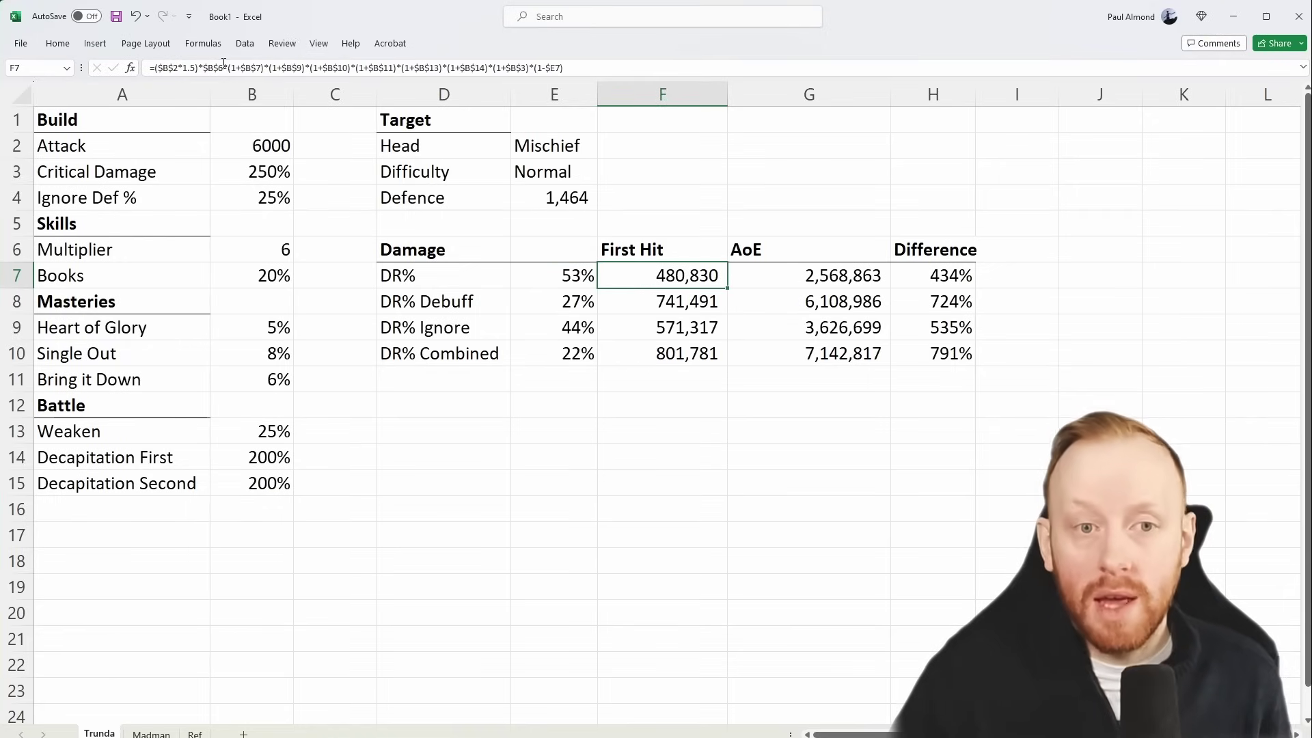
pyautogui.click(164, 70)
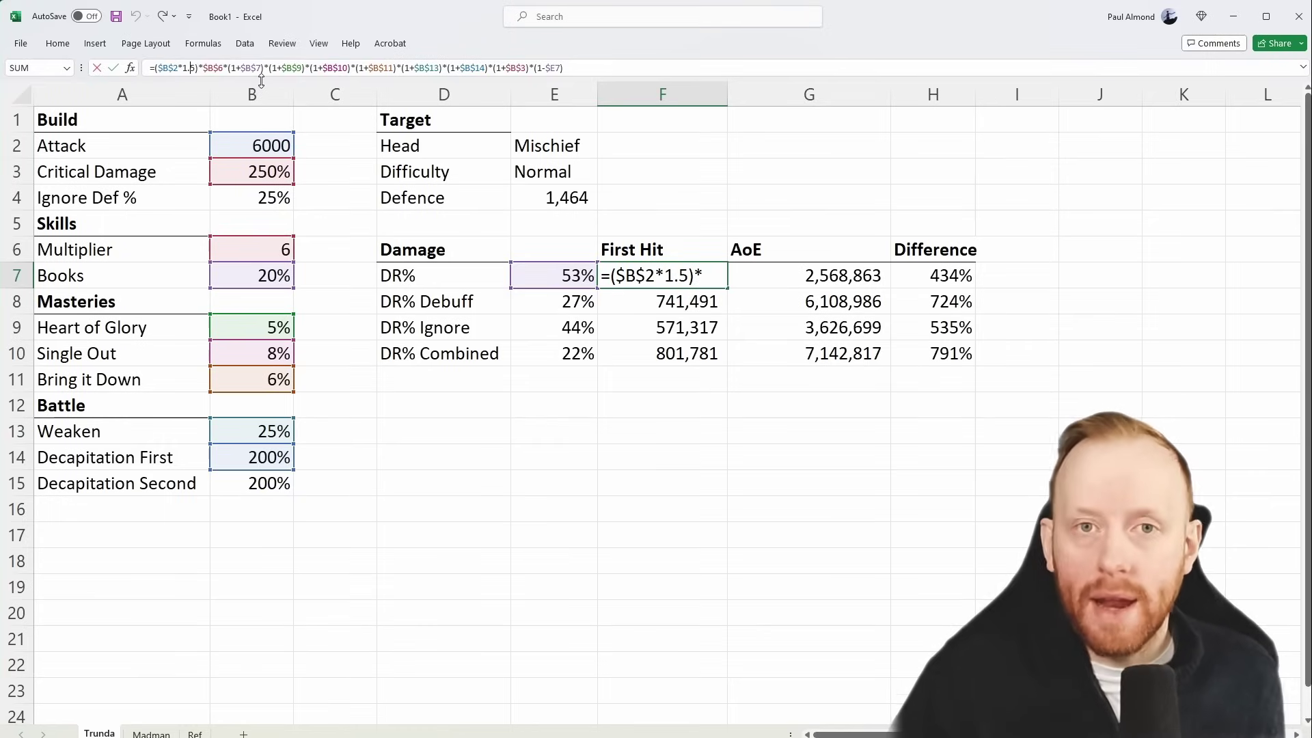
pyautogui.click(217, 68)
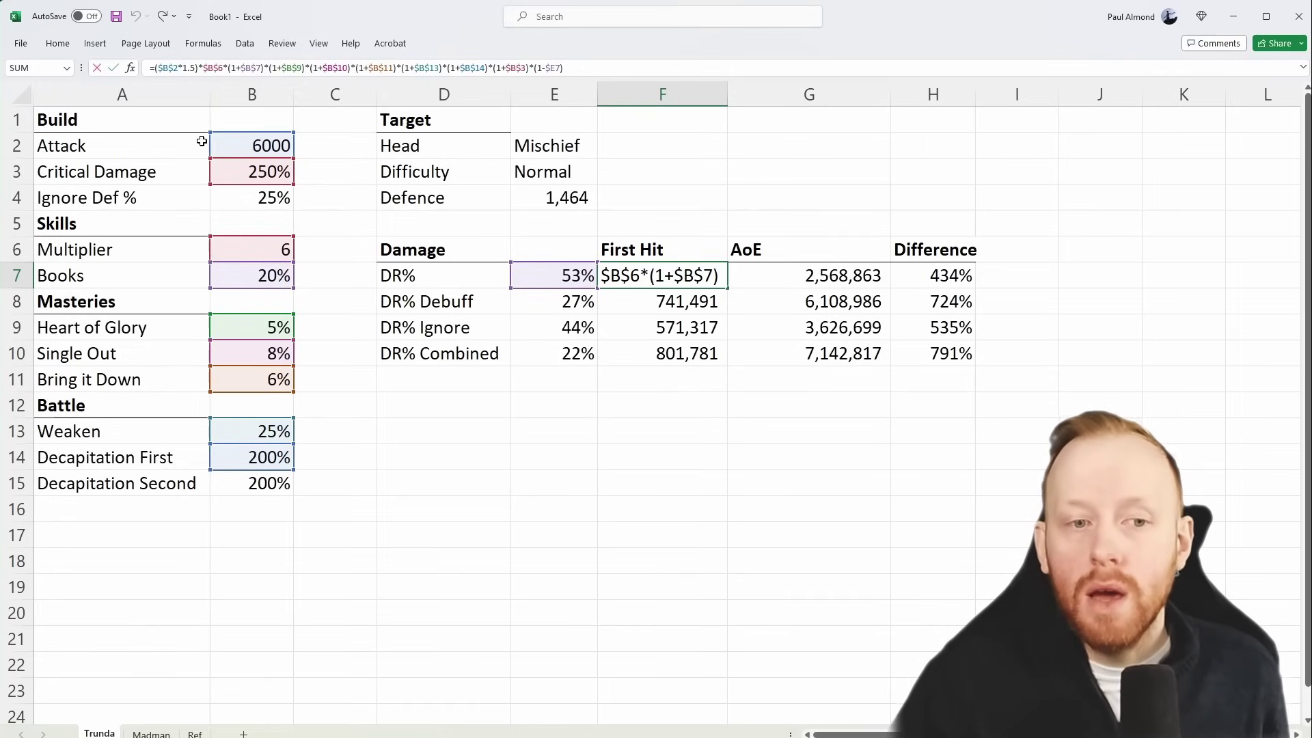
pyautogui.click(294, 68)
pyautogui.click(330, 68)
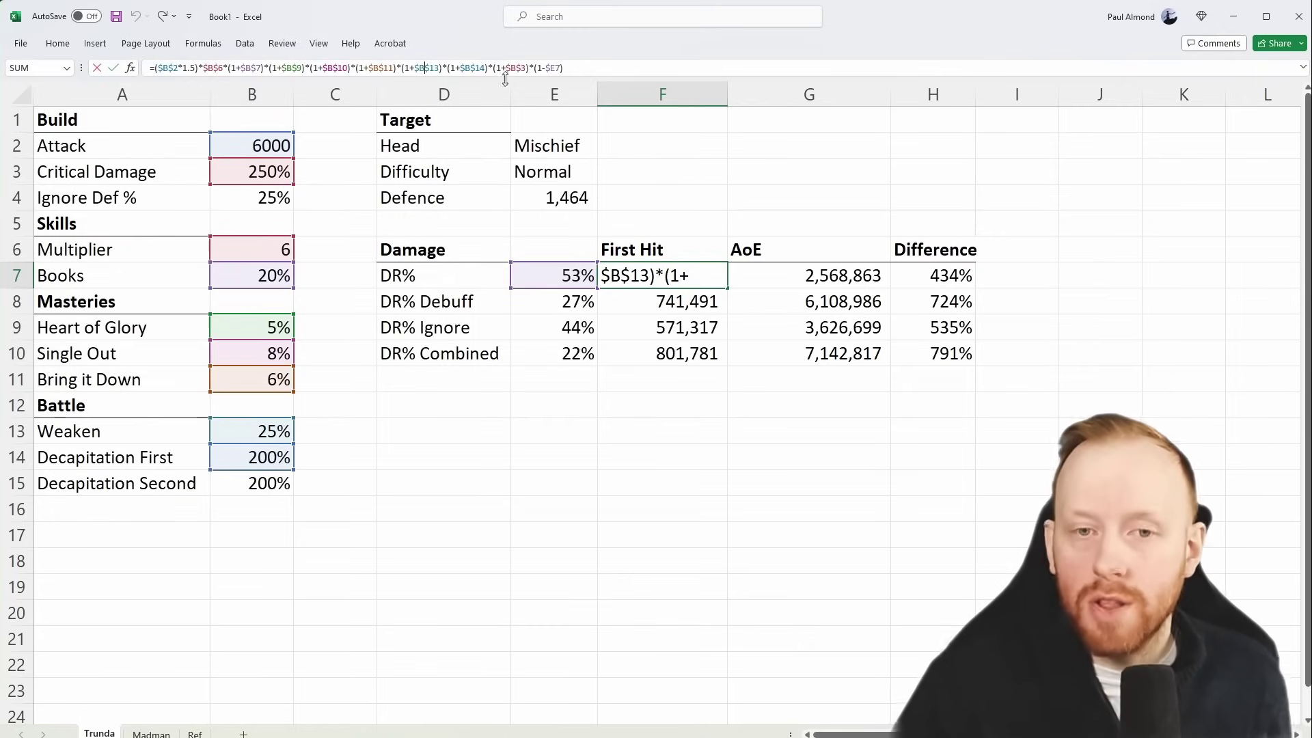
pyautogui.click(471, 67)
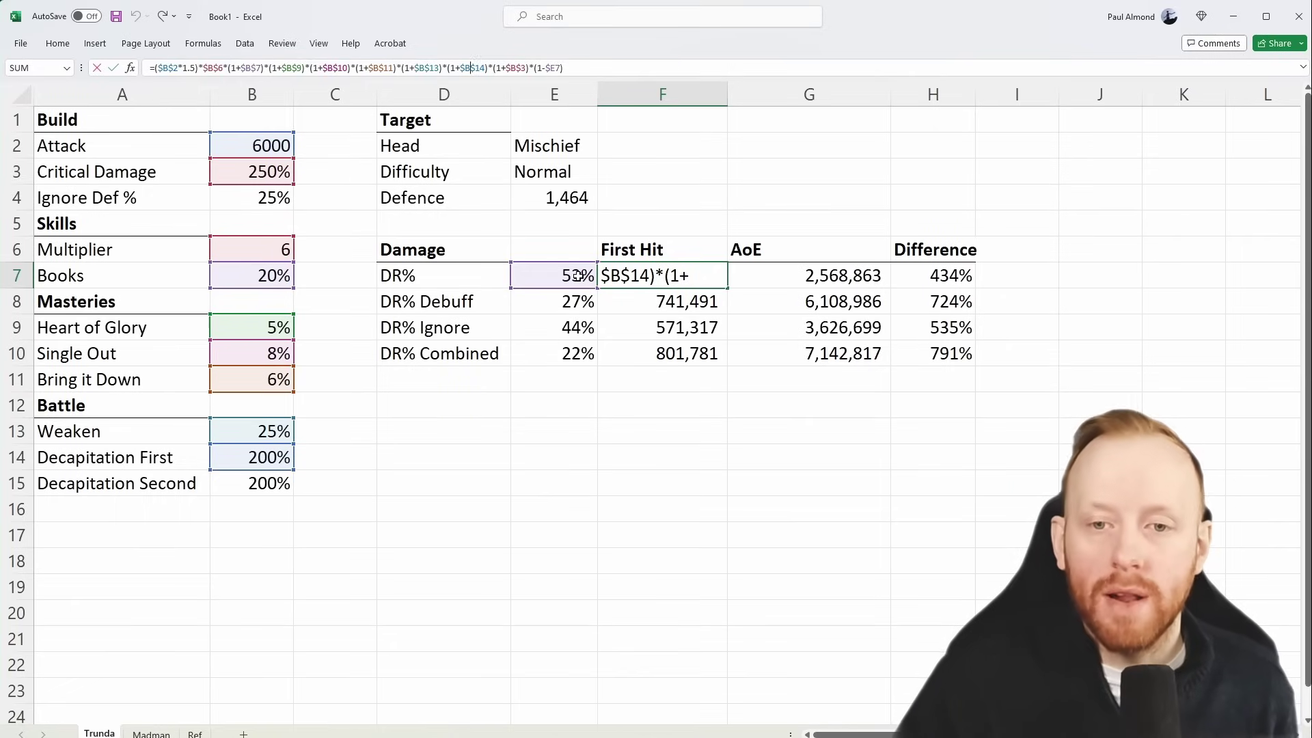
pyautogui.press('Return')
pyautogui.click(716, 276)
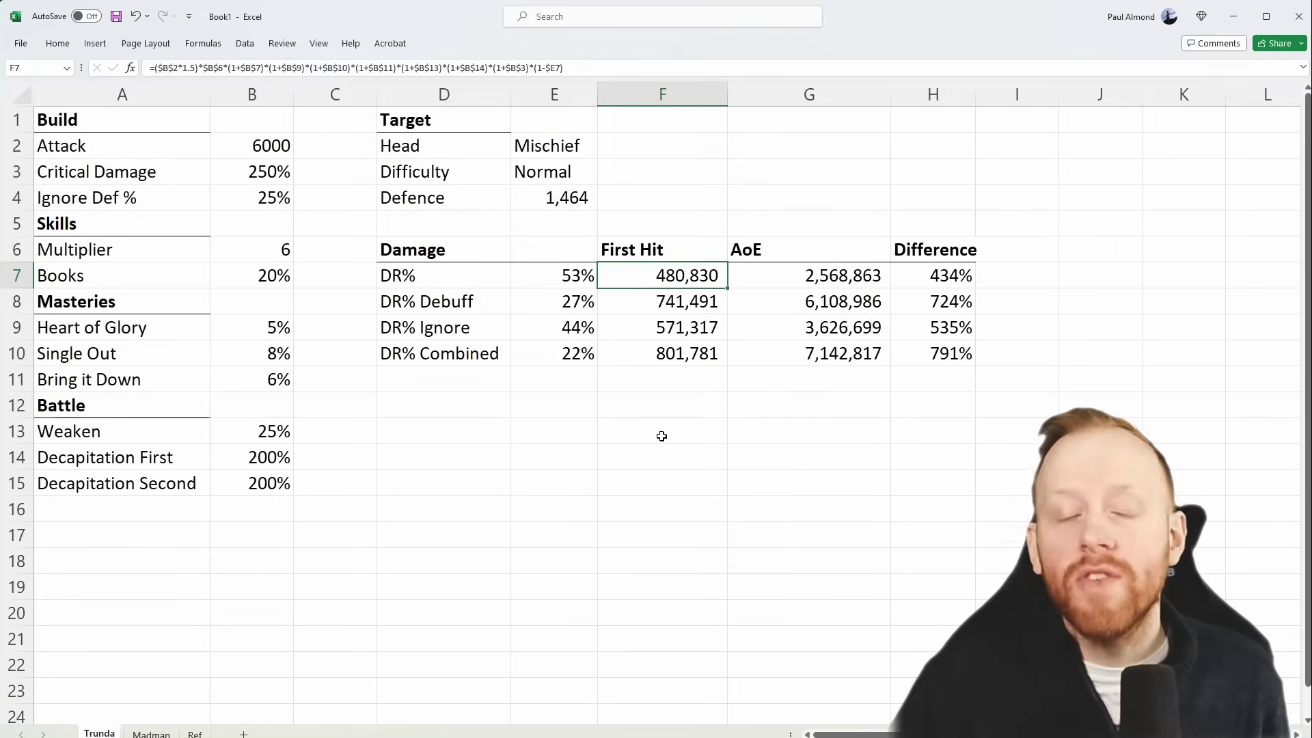
# Step: Go through the First Hit formulas of the DR% Debuff, DR% Ignore and DR% Combined rows
pyautogui.click(687, 303)
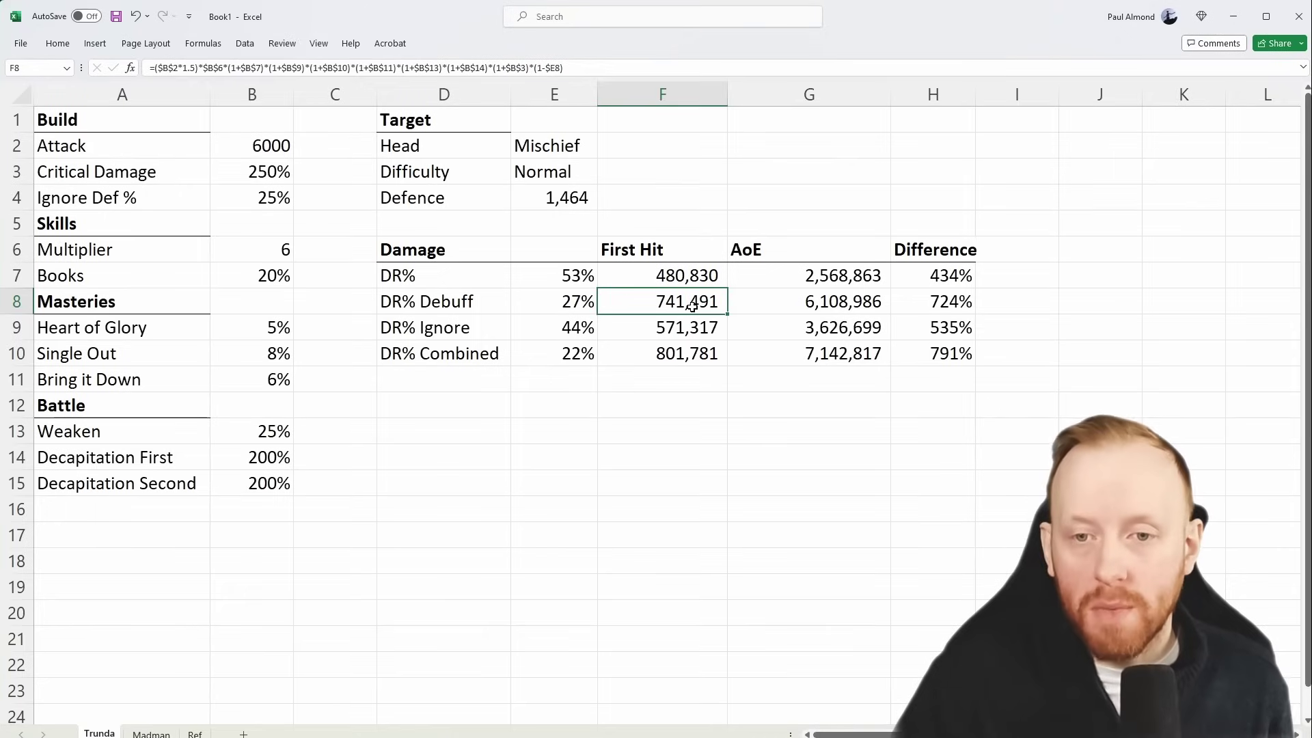
pyautogui.click(697, 330)
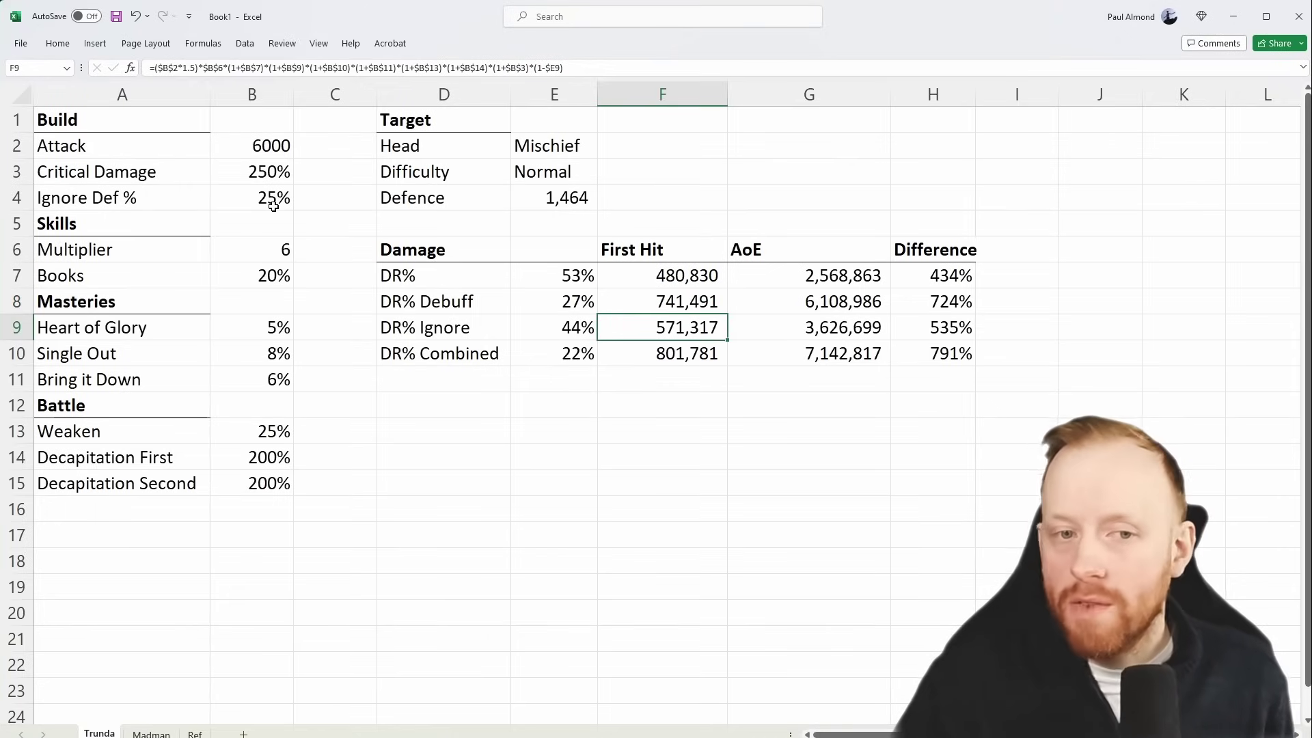
pyautogui.click(671, 351)
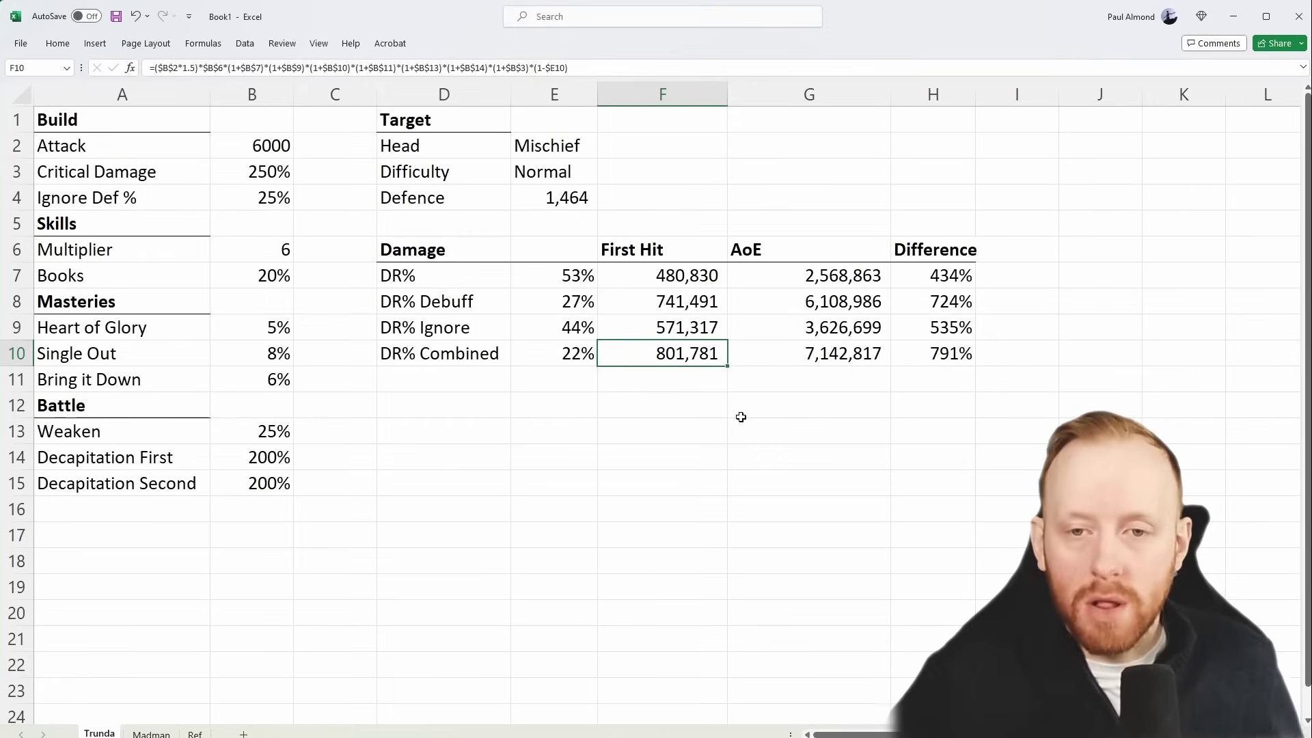
# Step: Compare the AoE formulas in the DR% and DR% Combined rows with the First Hit formula they build on
pyautogui.click(779, 280)
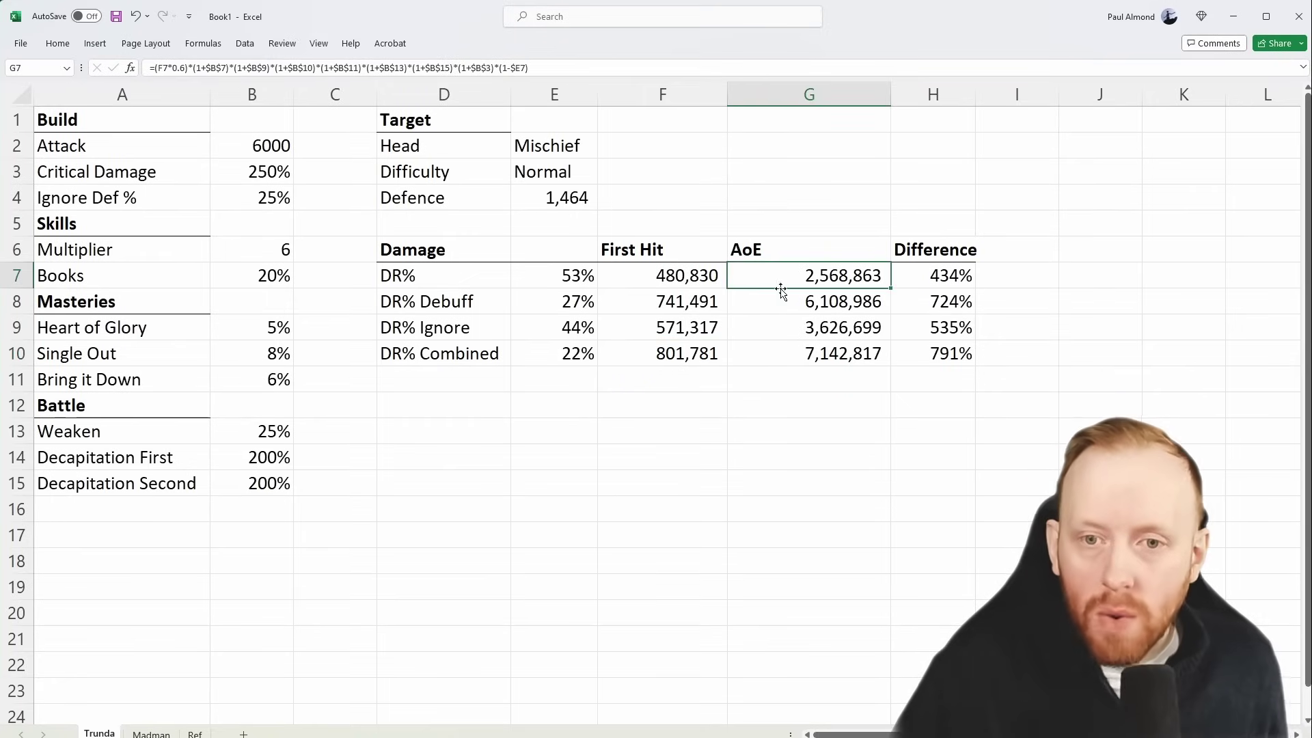
pyautogui.click(691, 278)
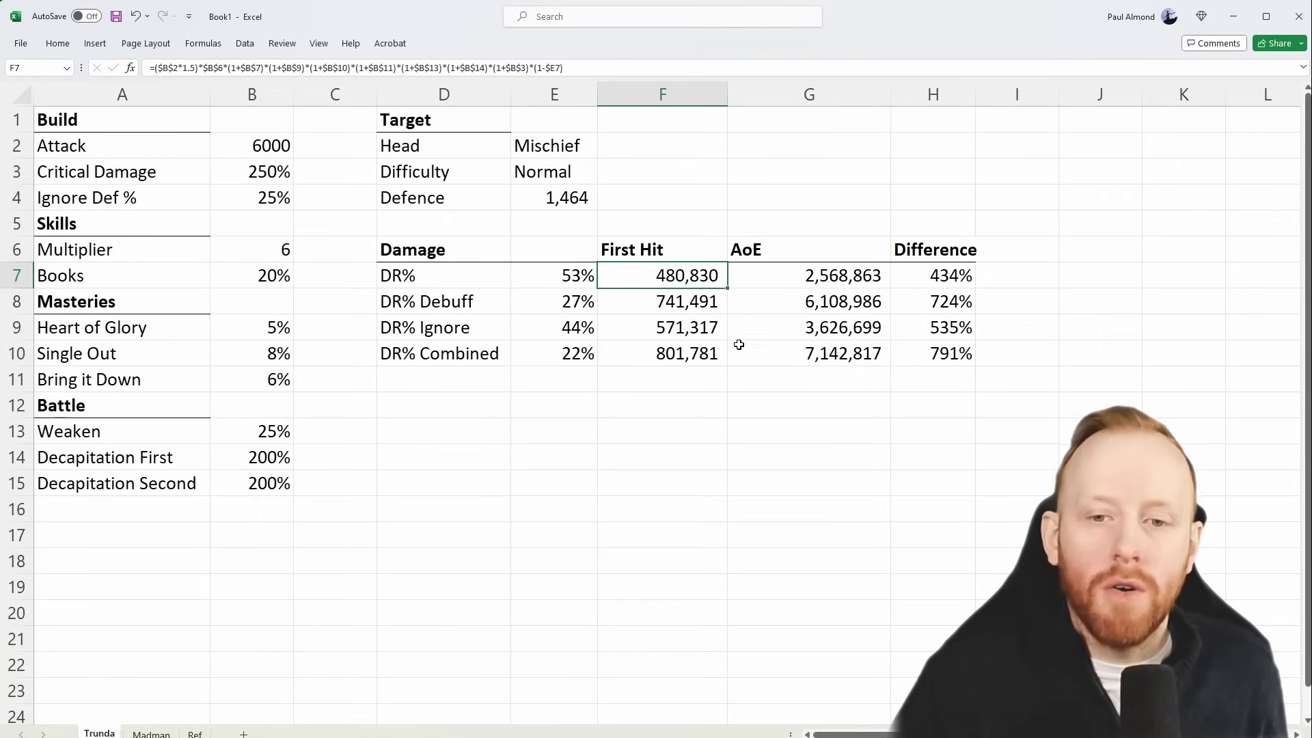
pyautogui.click(758, 352)
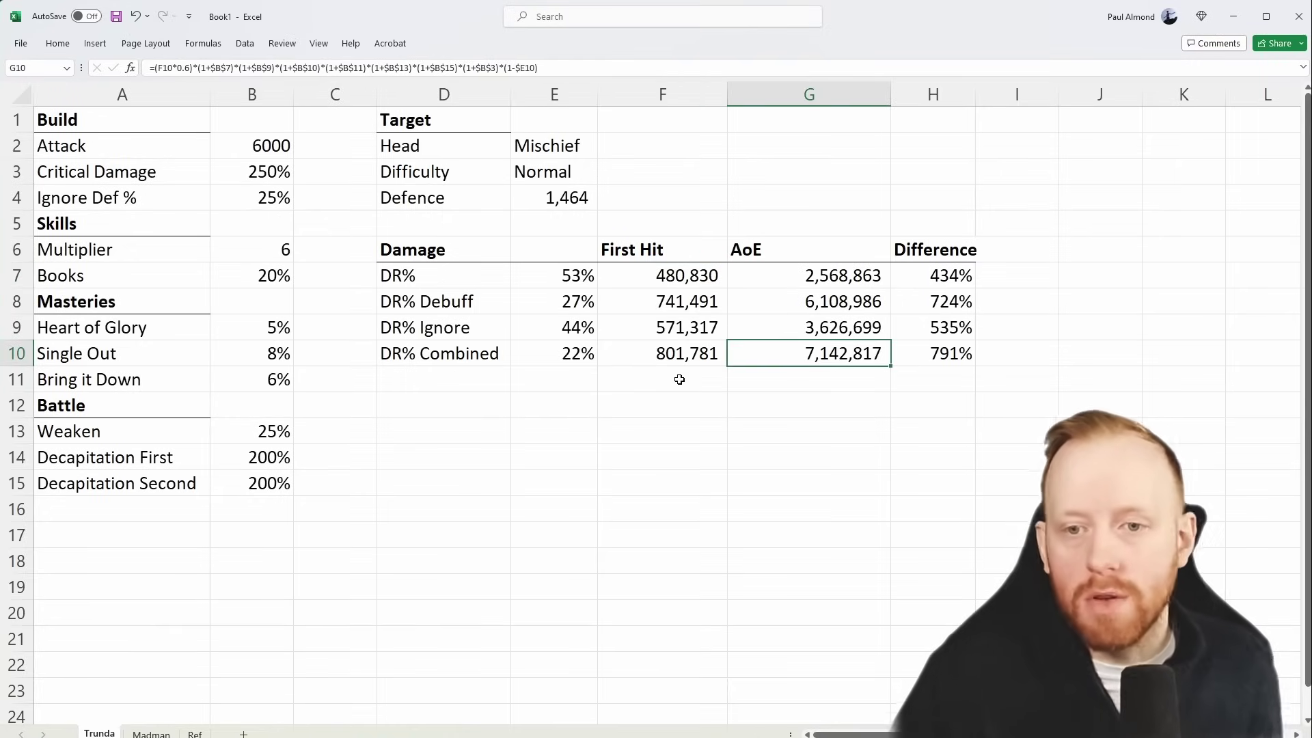
# Step: Work out 60% of the DR% Combined First Hit in cell F12 with =F10*0.6 and clear the cell again
pyautogui.click(696, 404)
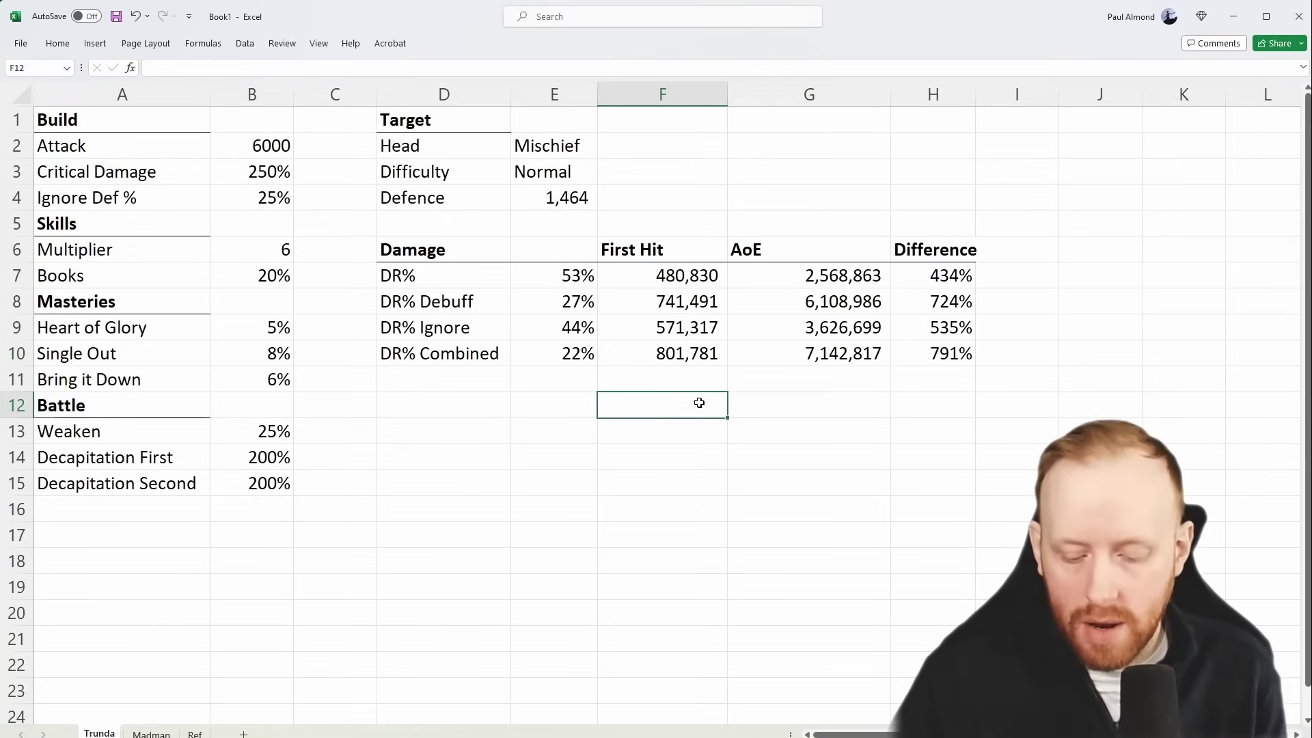
pyautogui.write('=')
pyautogui.click(694, 353)
pyautogui.write('*0.6')
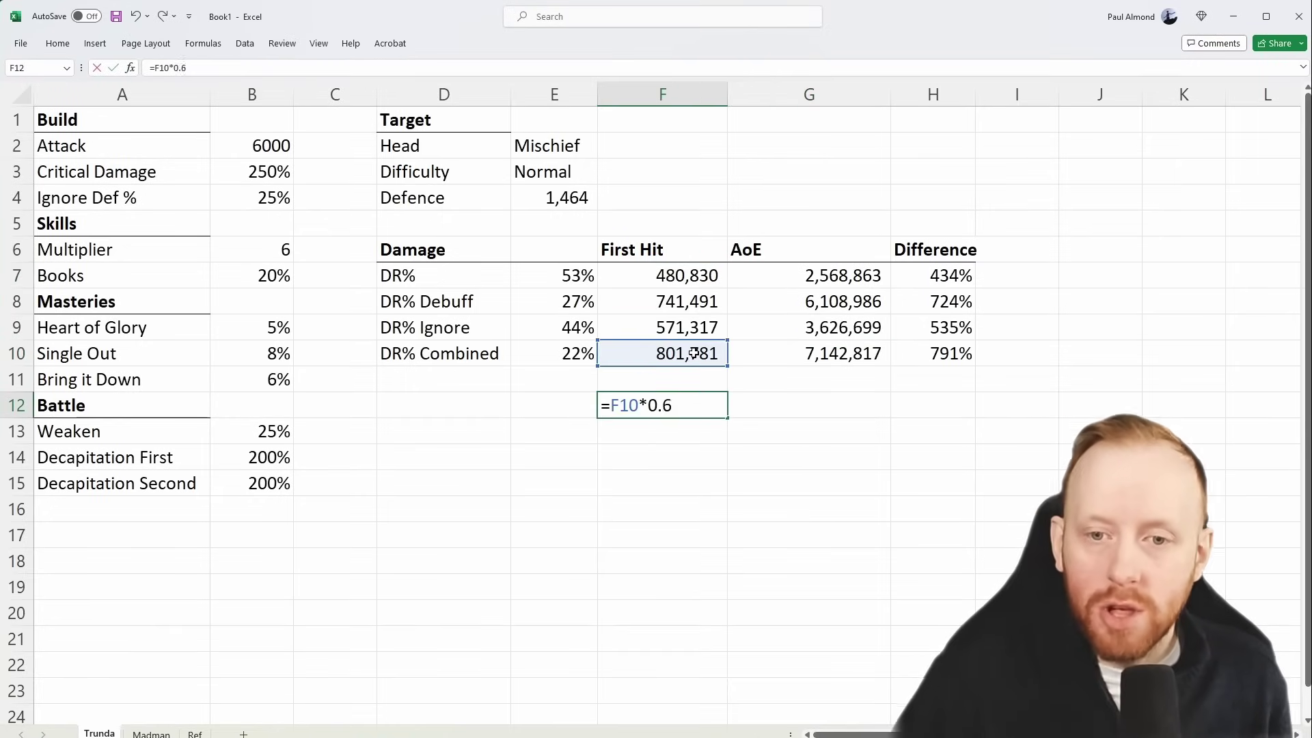
pyautogui.press('Return')
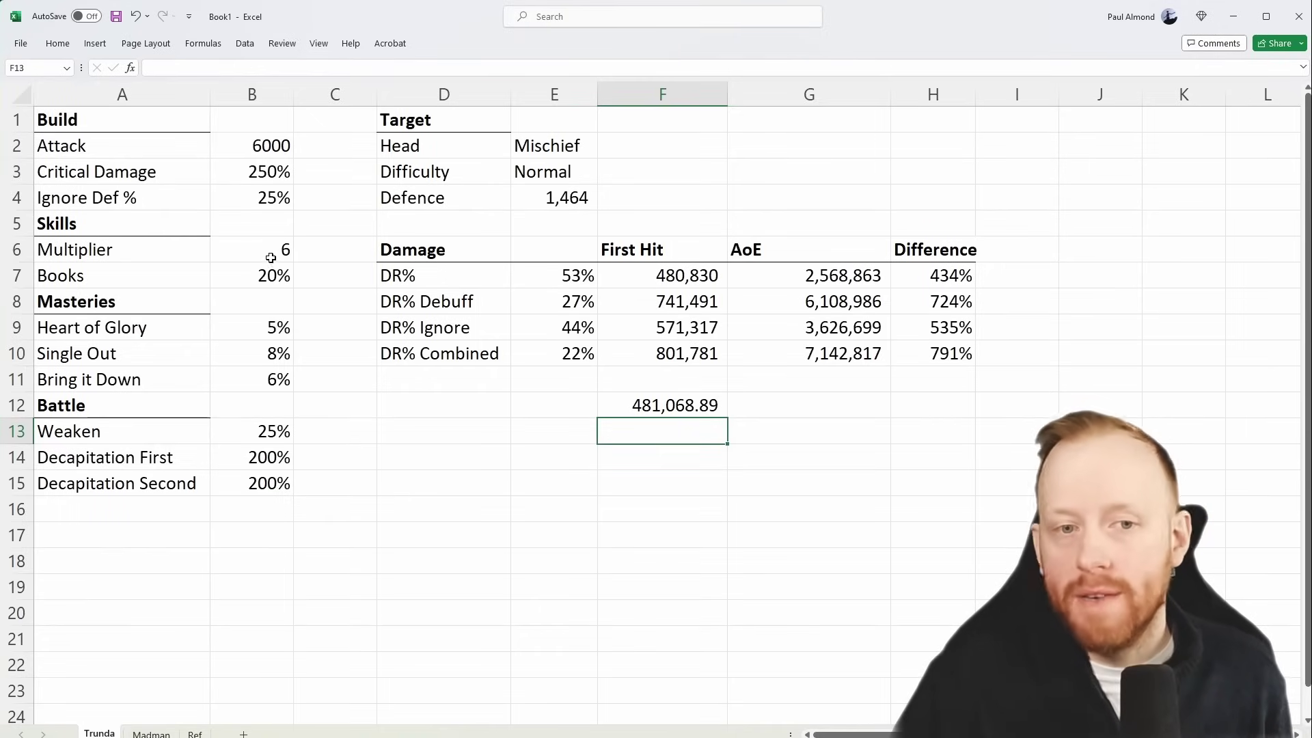
pyautogui.press('Up')
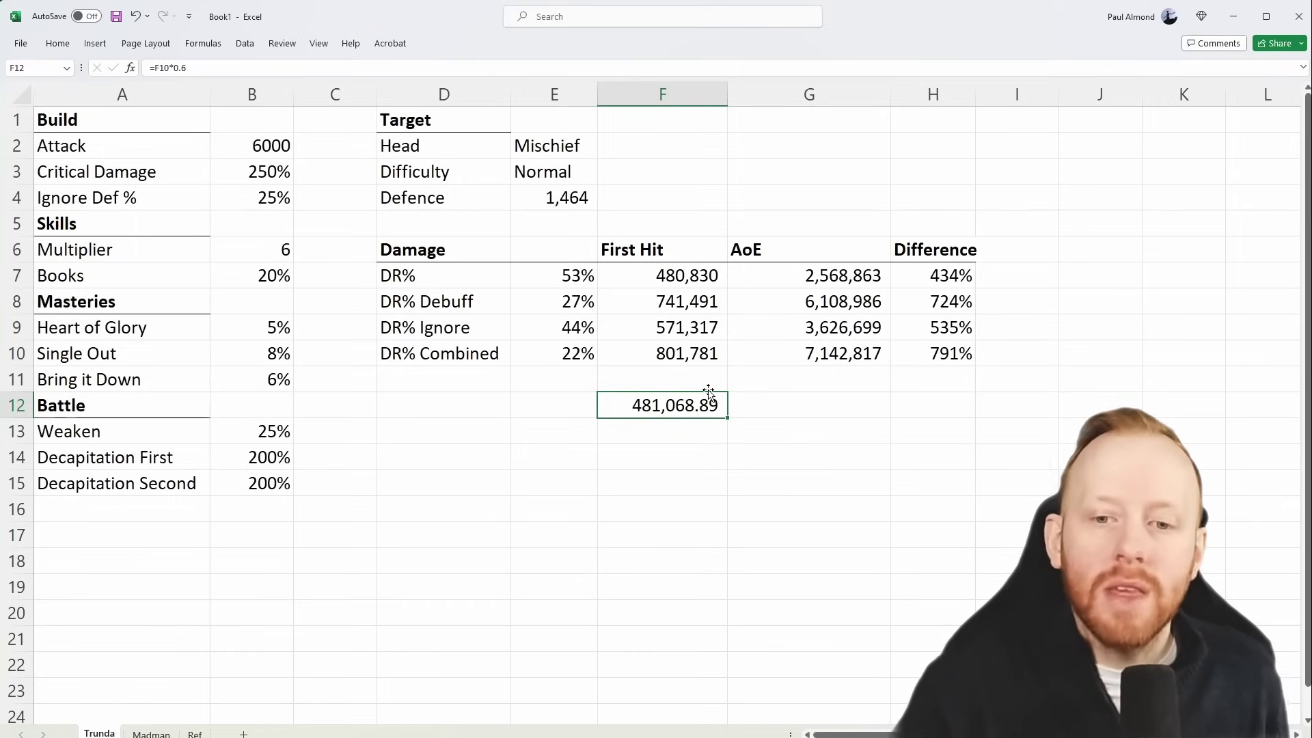
pyautogui.press('Delete')
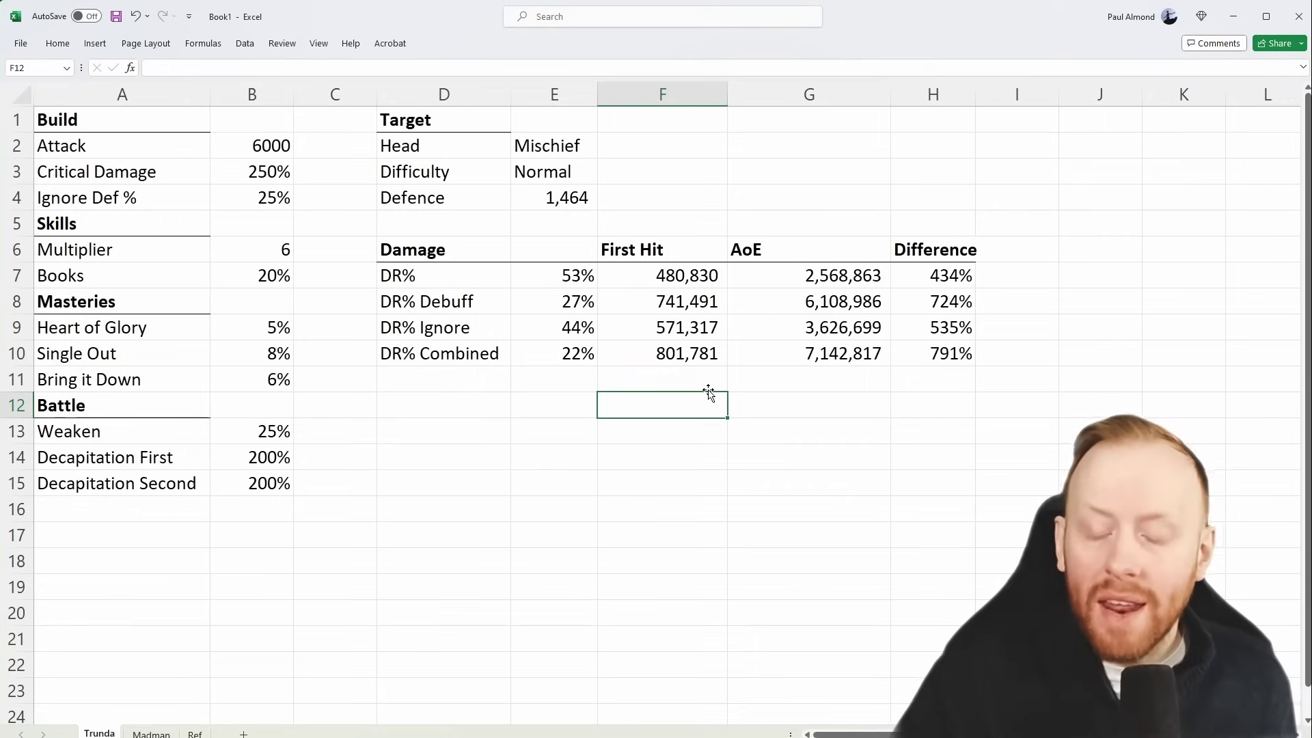
# Step: Examine the AoE formula in the DR% Combined row and the cells it references, leaving it unedited
pyautogui.click(894, 381)
pyautogui.click(865, 355)
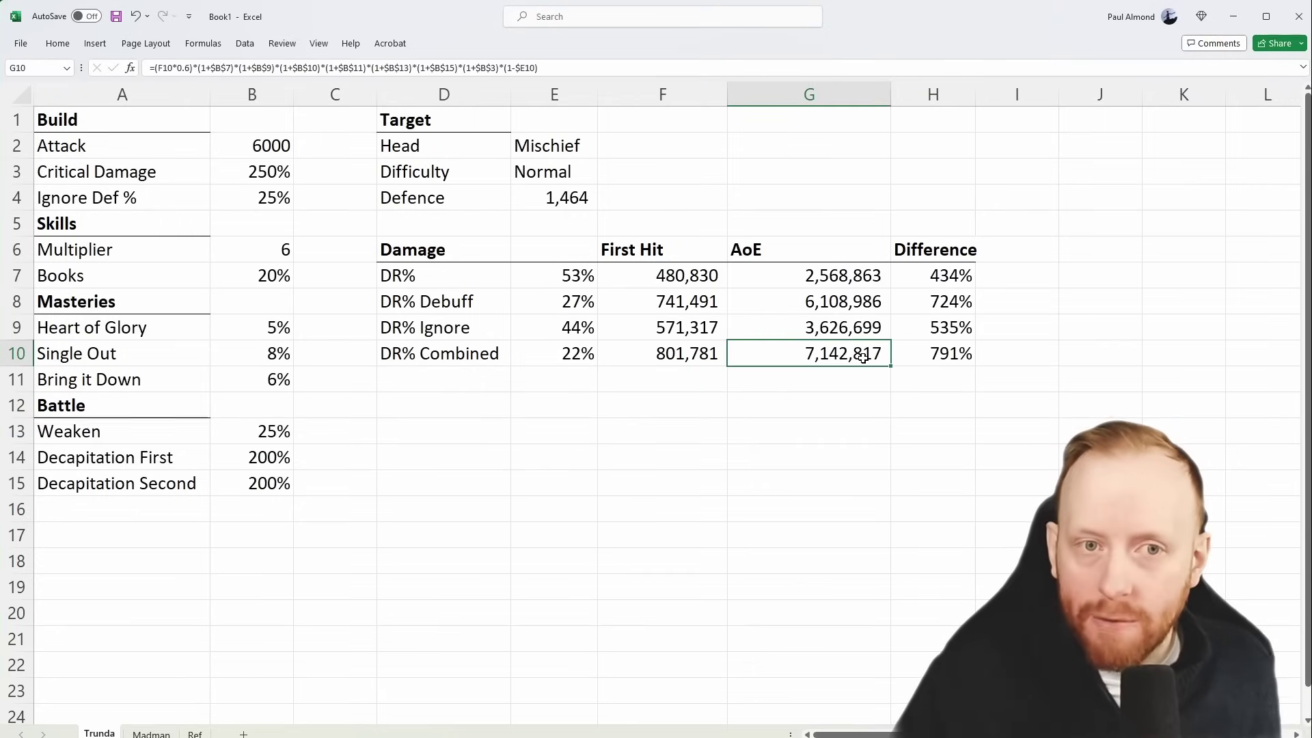
pyautogui.click(212, 69)
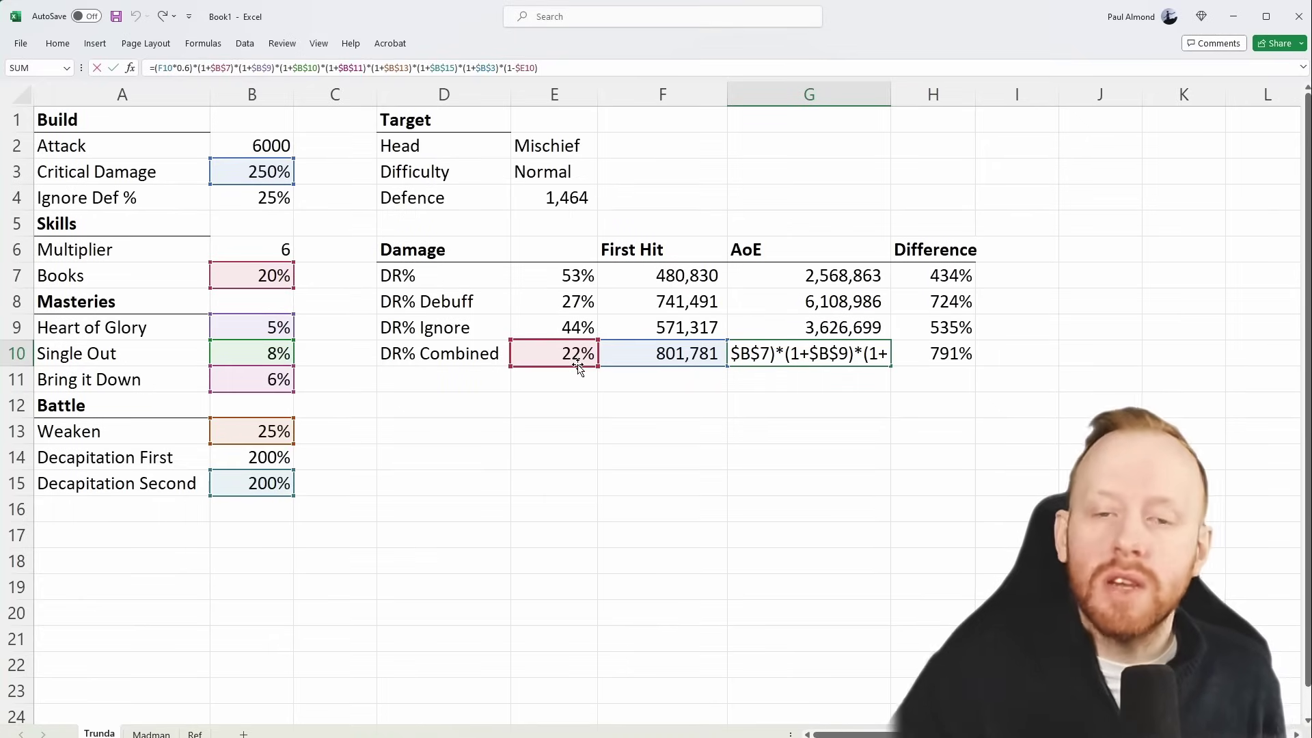
pyautogui.press('Return')
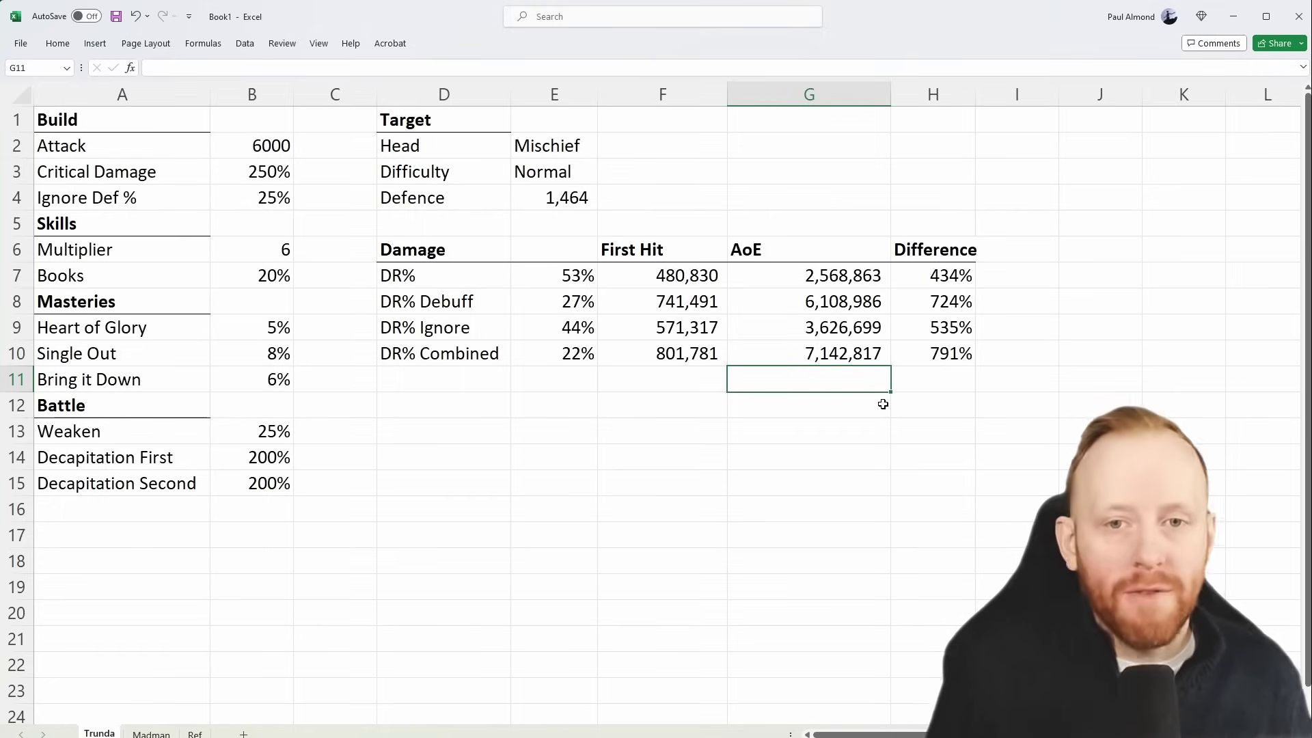
pyautogui.click(869, 346)
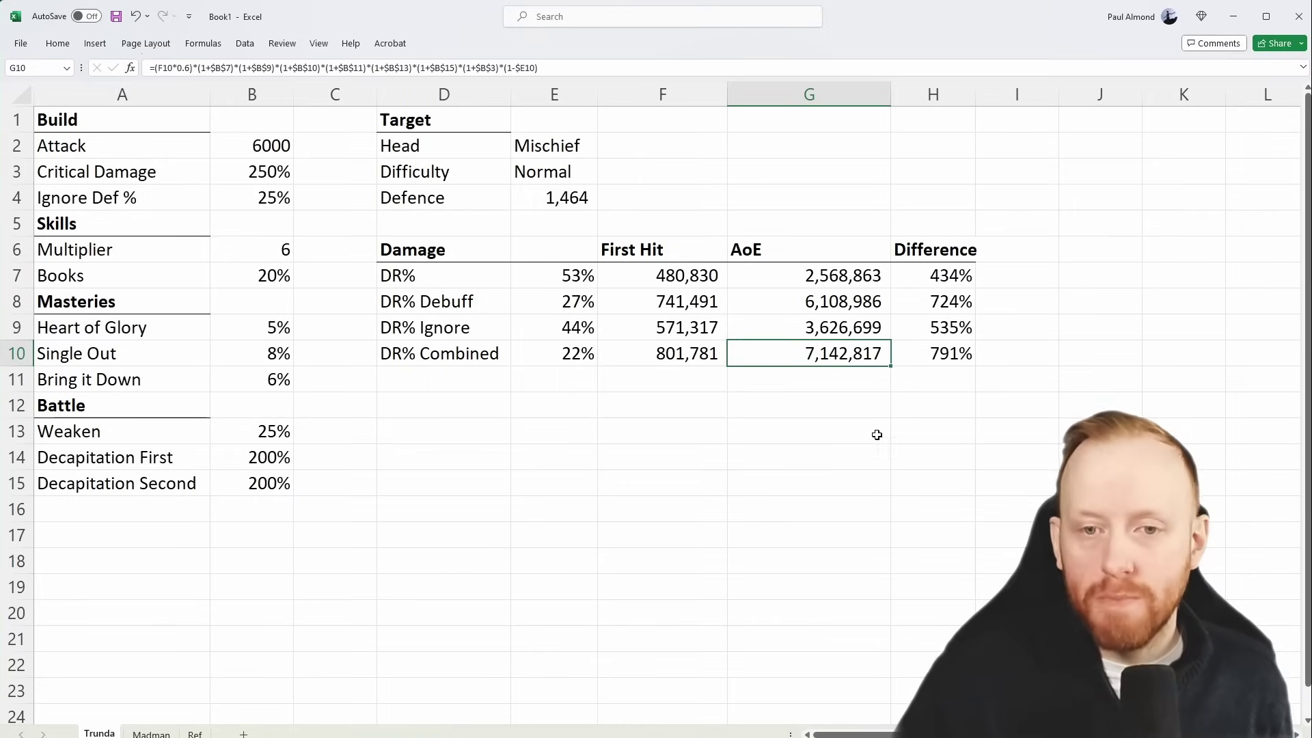
pyautogui.press('Down')
pyautogui.press('Down')
pyautogui.press('Down')
pyautogui.press('Down')
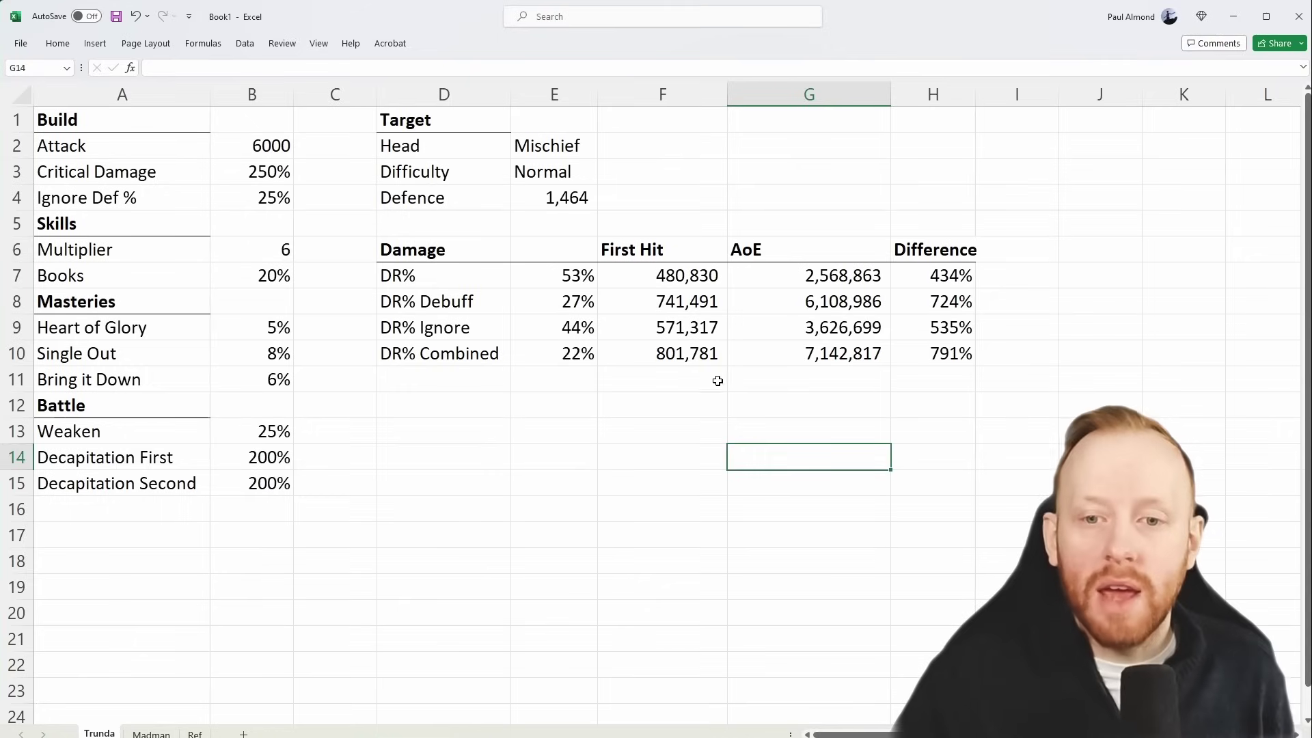
# Step: Compare the First Hit and AoE formulas of the DR% Combined row
pyautogui.click(700, 354)
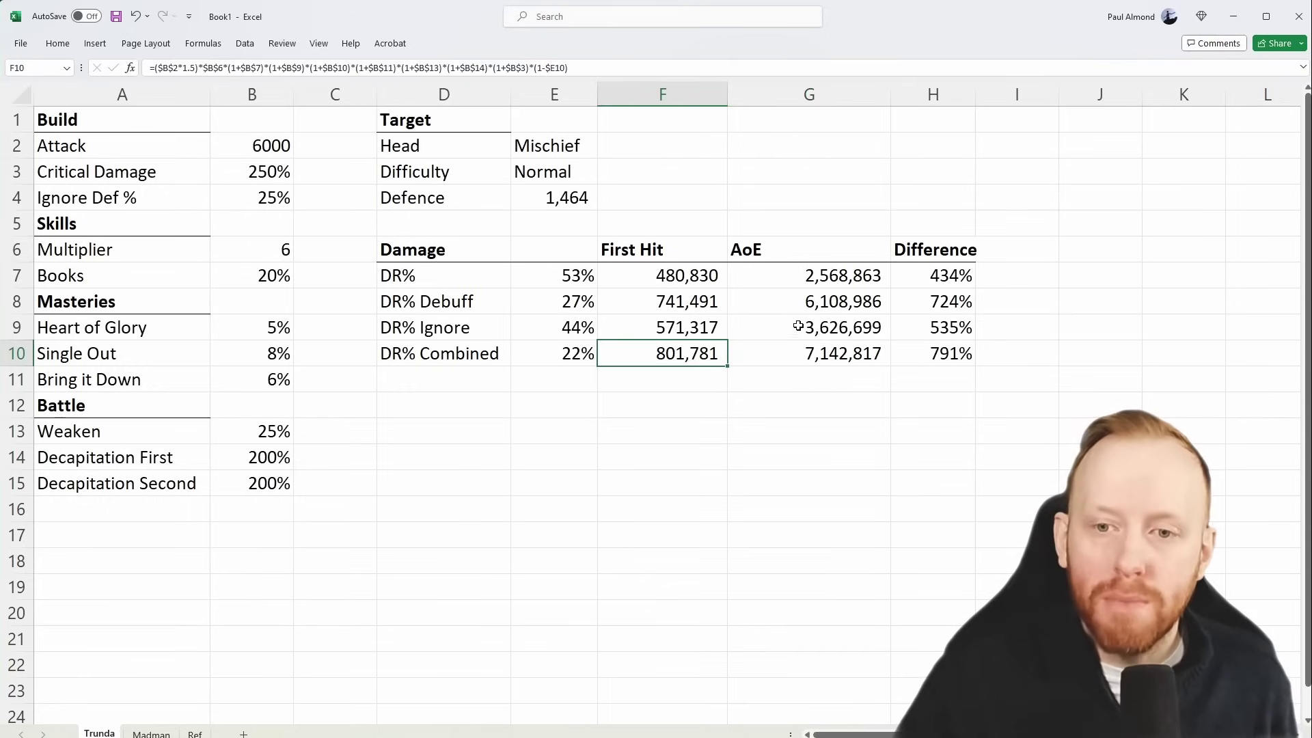
pyautogui.click(805, 356)
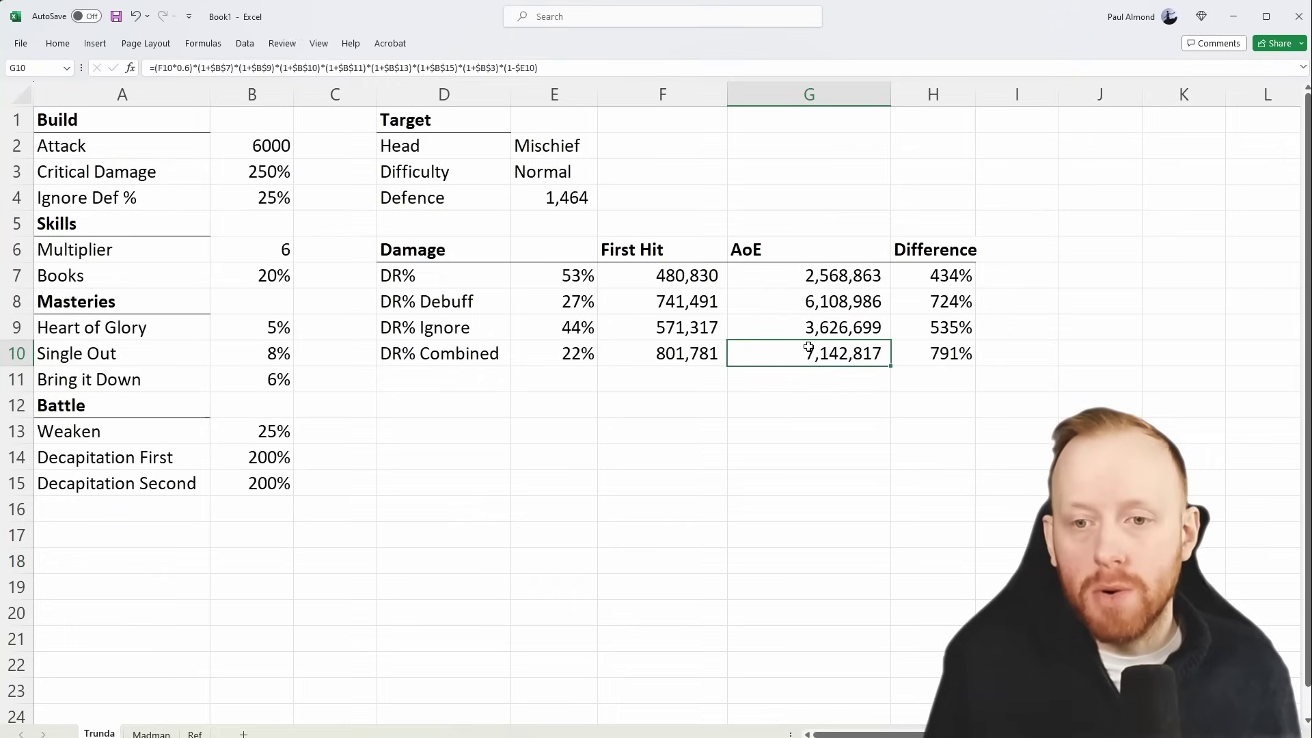
pyautogui.click(605, 504)
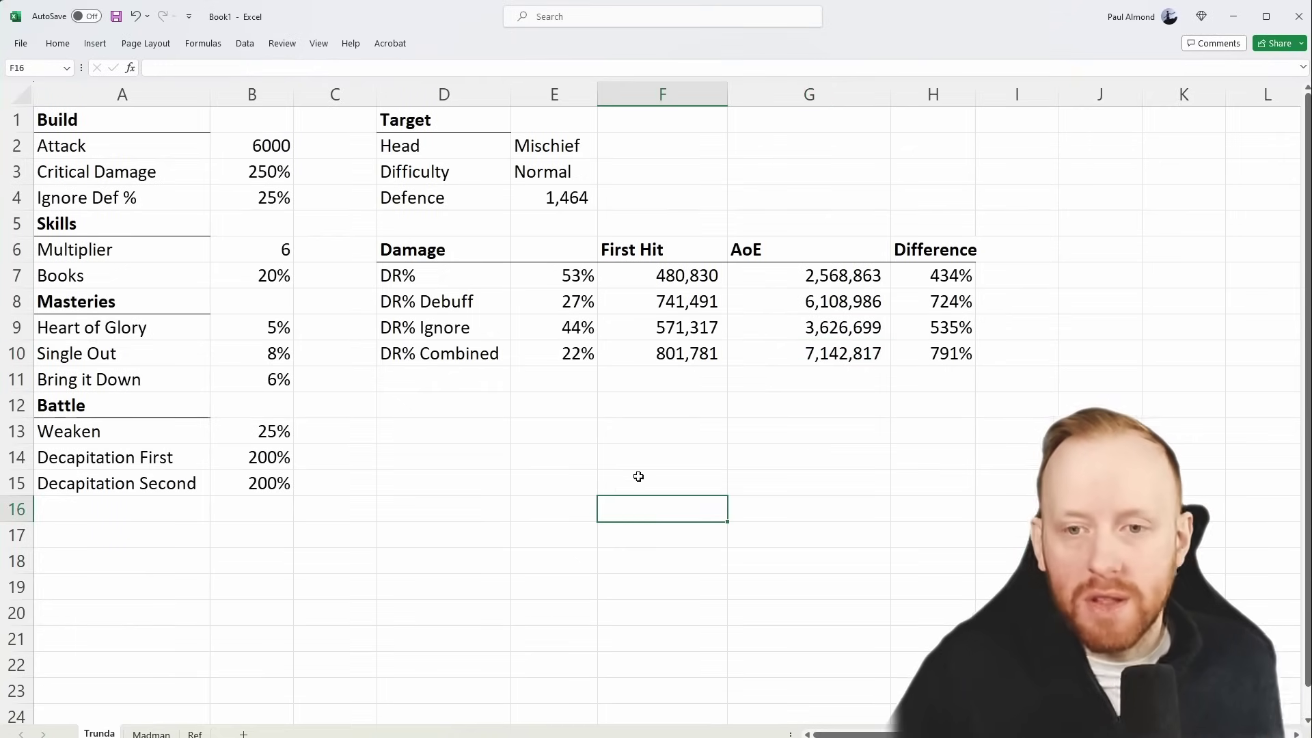
# Step: Set Decapitation First to 0% and check the AoE damage in the DR% Combined row
pyautogui.click(257, 455)
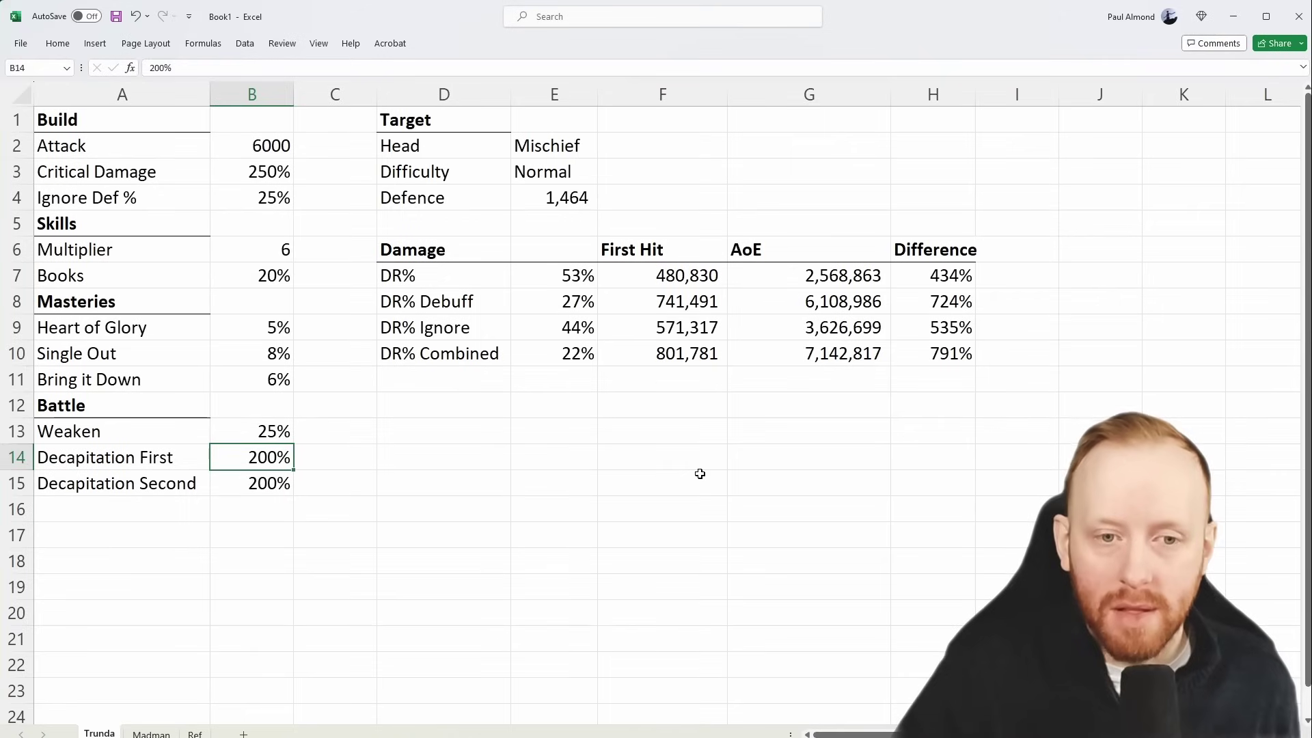
pyautogui.write('0')
pyautogui.press('Return')
pyautogui.click(870, 353)
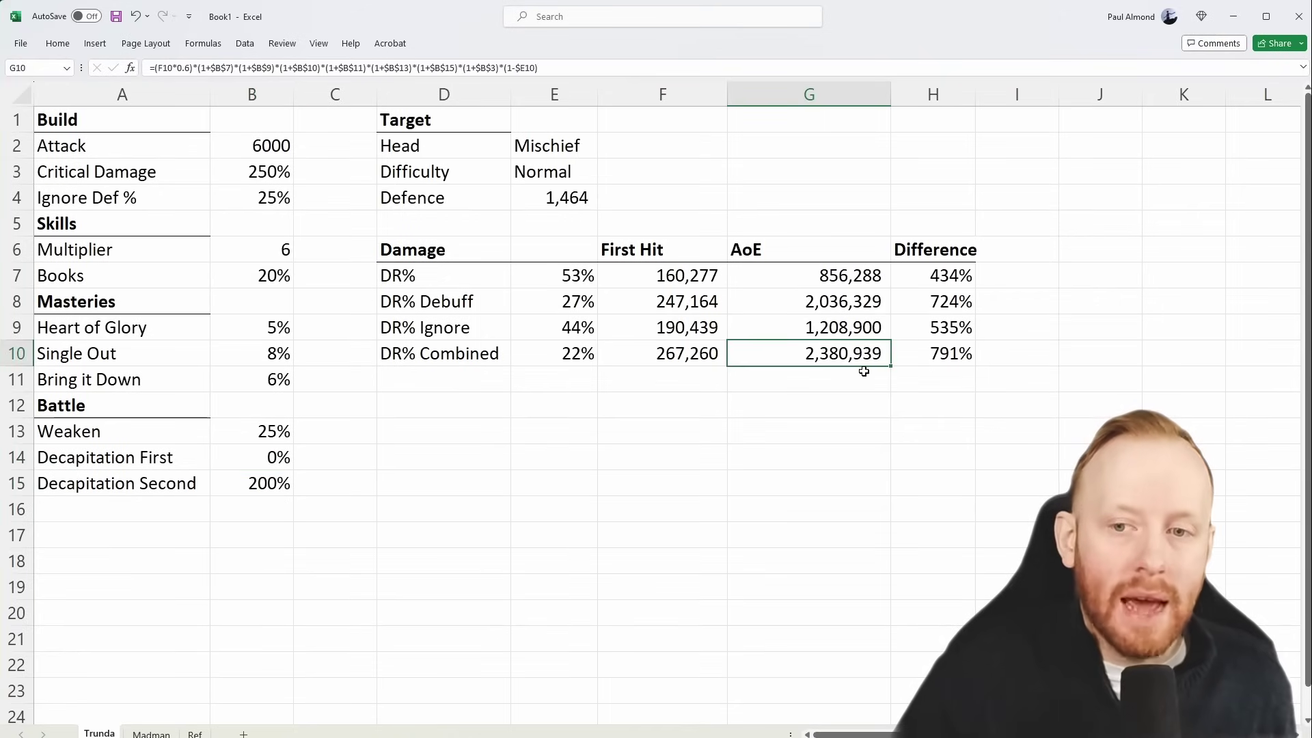
# Step: Examine the Difference values of all four damage reduction rows and the formula behind the DR% Combined one
pyautogui.moveTo(941, 273); pyautogui.dragTo(946, 354)
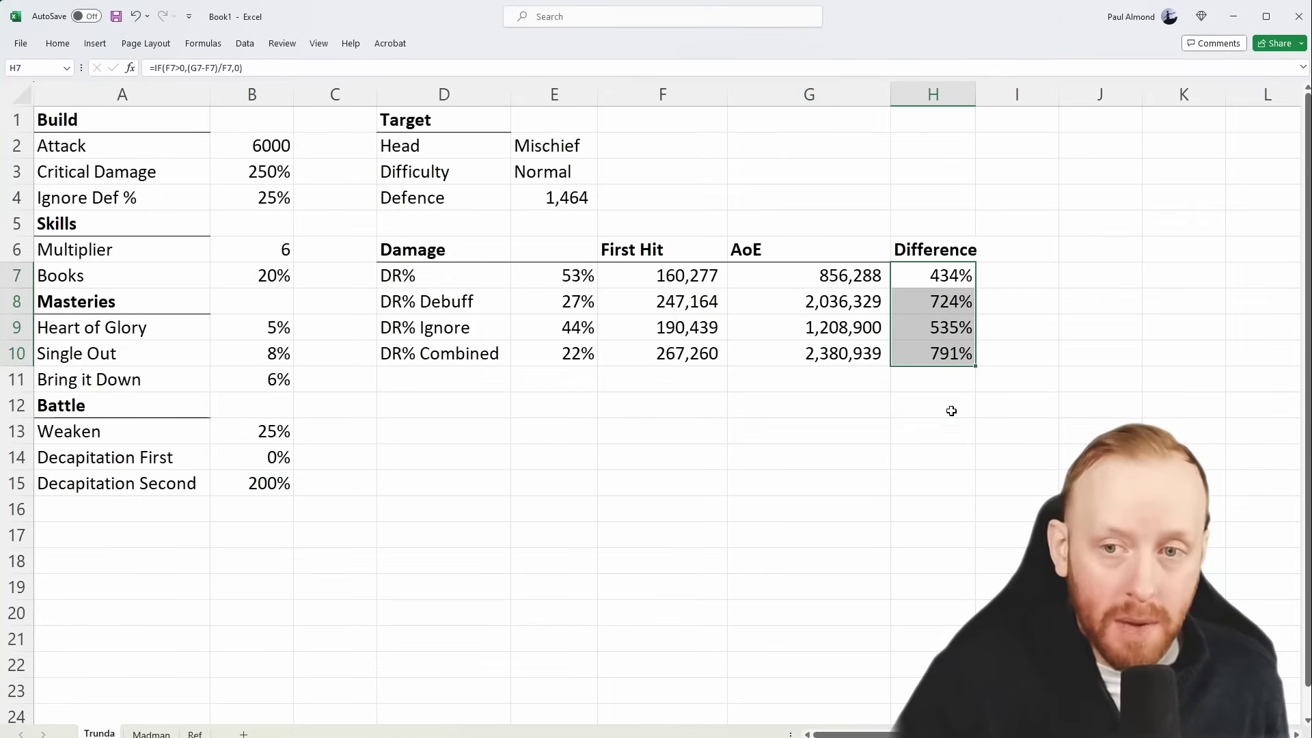
pyautogui.click(951, 410)
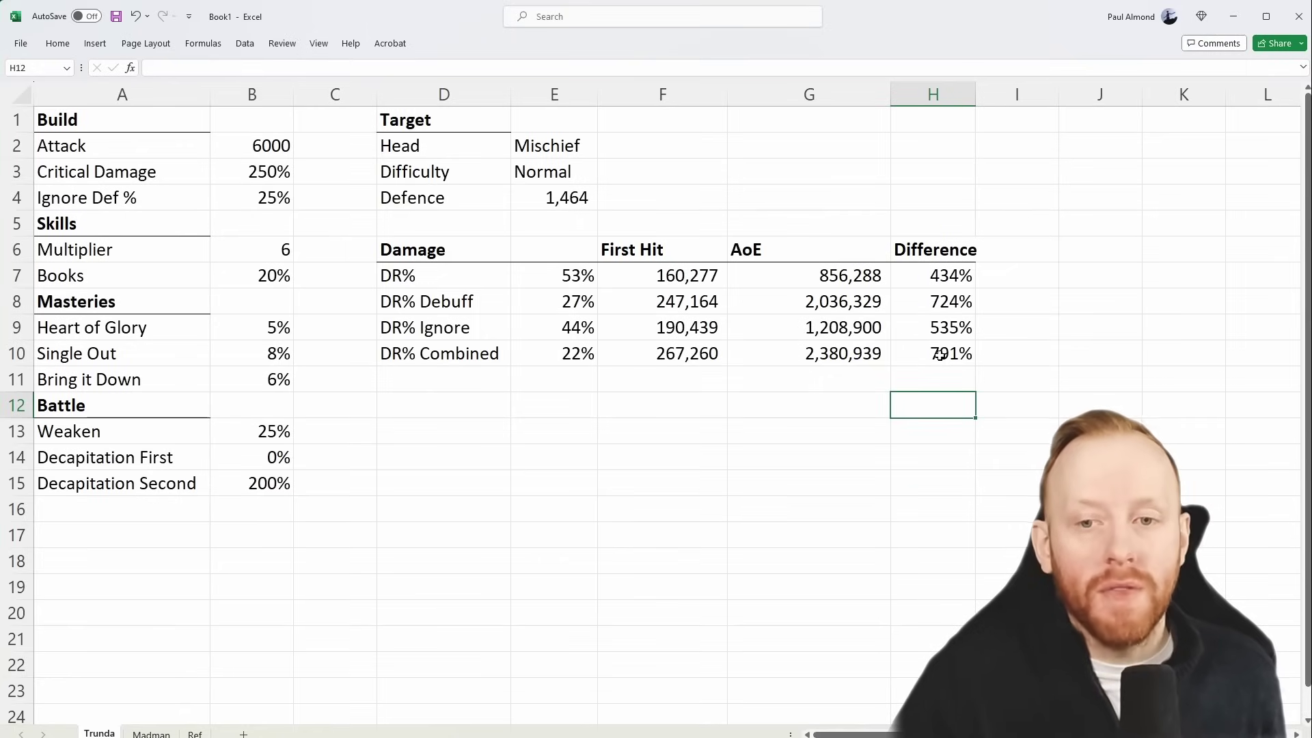
pyautogui.moveTo(946, 277); pyautogui.dragTo(971, 362)
pyautogui.click(971, 379)
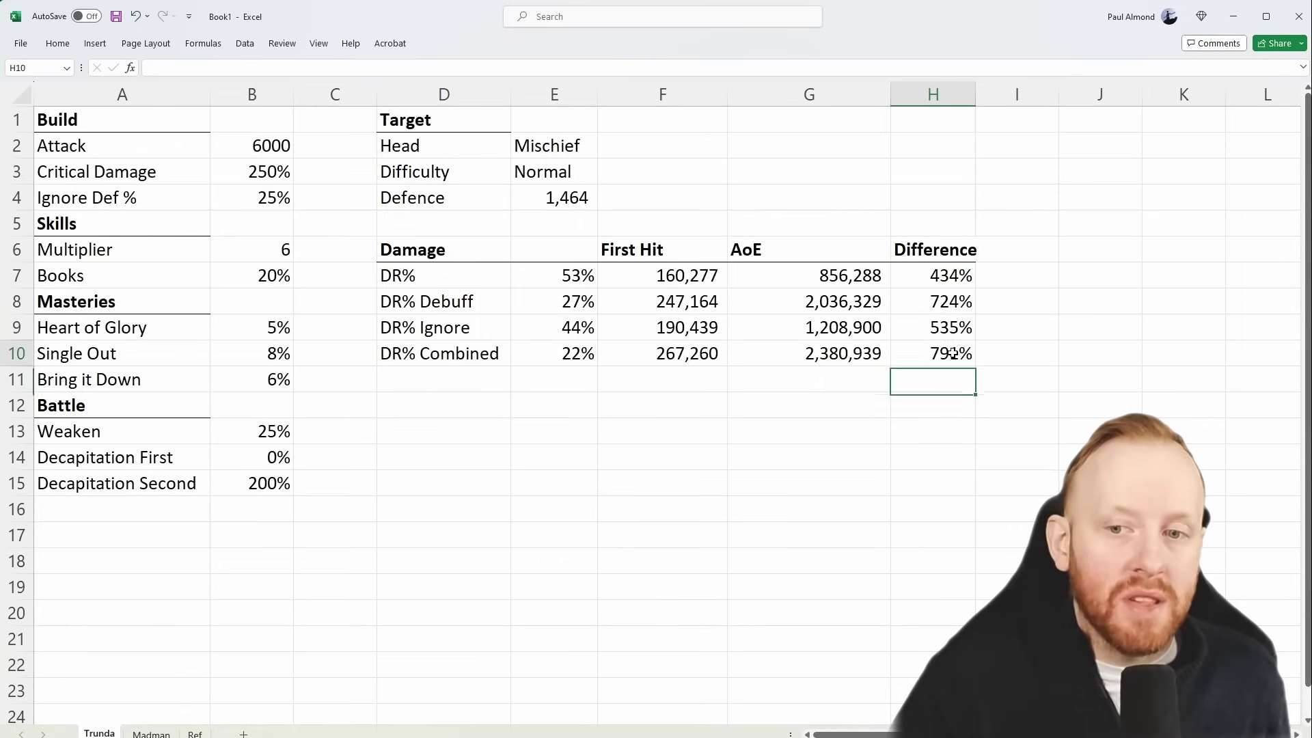
pyautogui.press('Up')
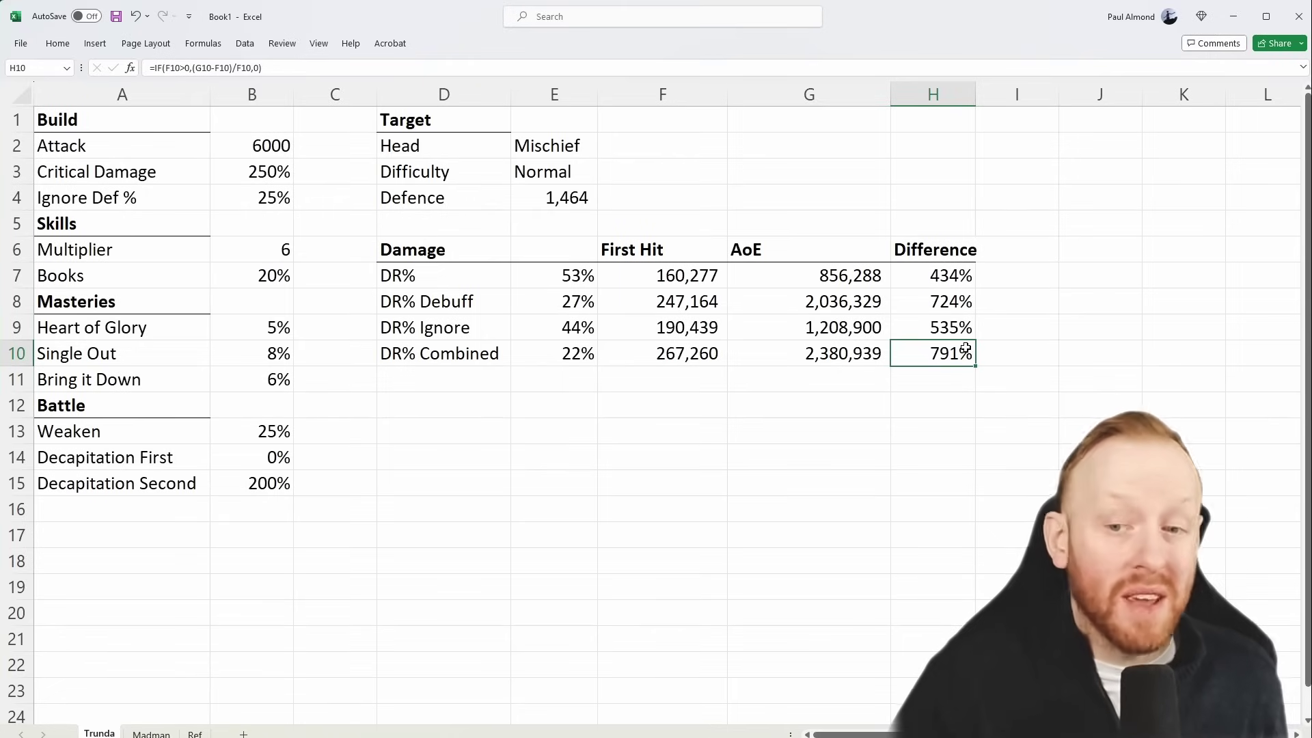
# Step: Compare the DR% Combined row's First Hit and AoE damage and locate the Decapitation First value behind them
pyautogui.click(703, 354)
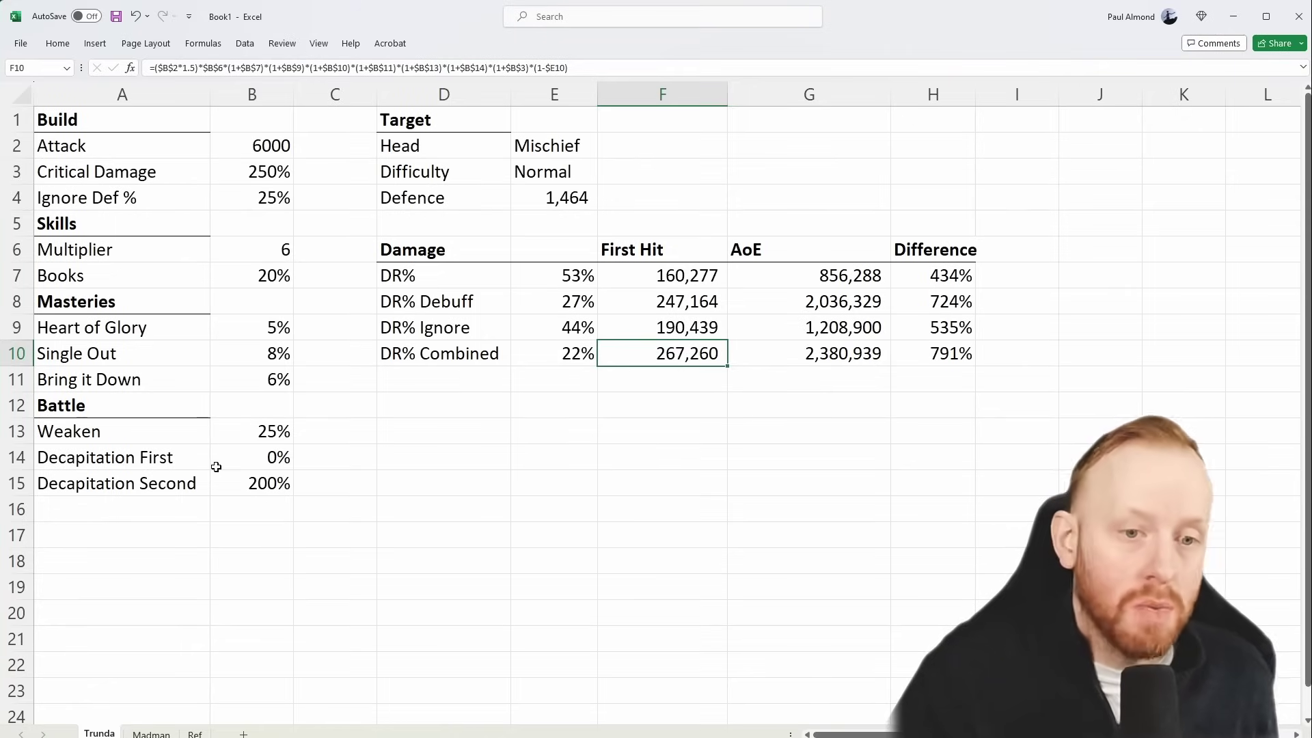
pyautogui.click(847, 353)
pyautogui.click(267, 457)
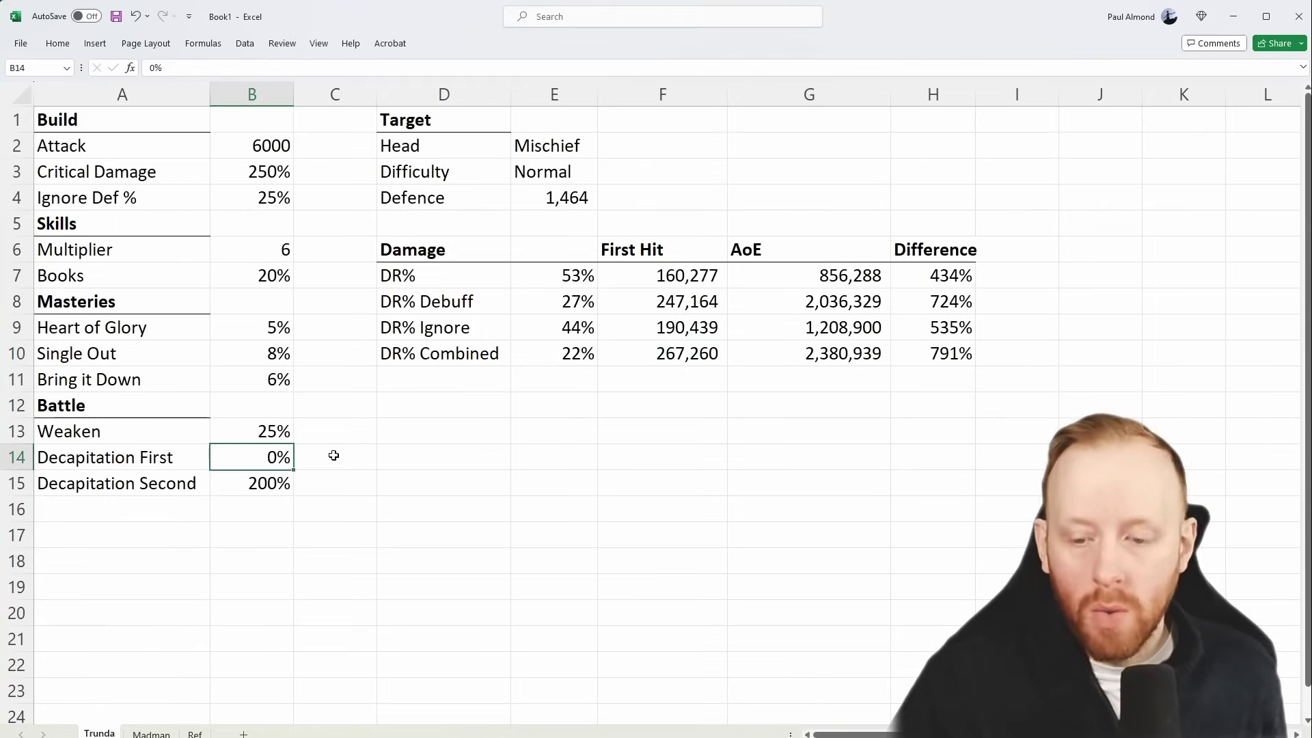
# Step: Set Decapitation First to 200% and Decapitation Second to 0%, and check the damage and Difference of the DR% Combined row
pyautogui.write('200')
pyautogui.press('Return')
pyautogui.write('0')
pyautogui.press('Return')
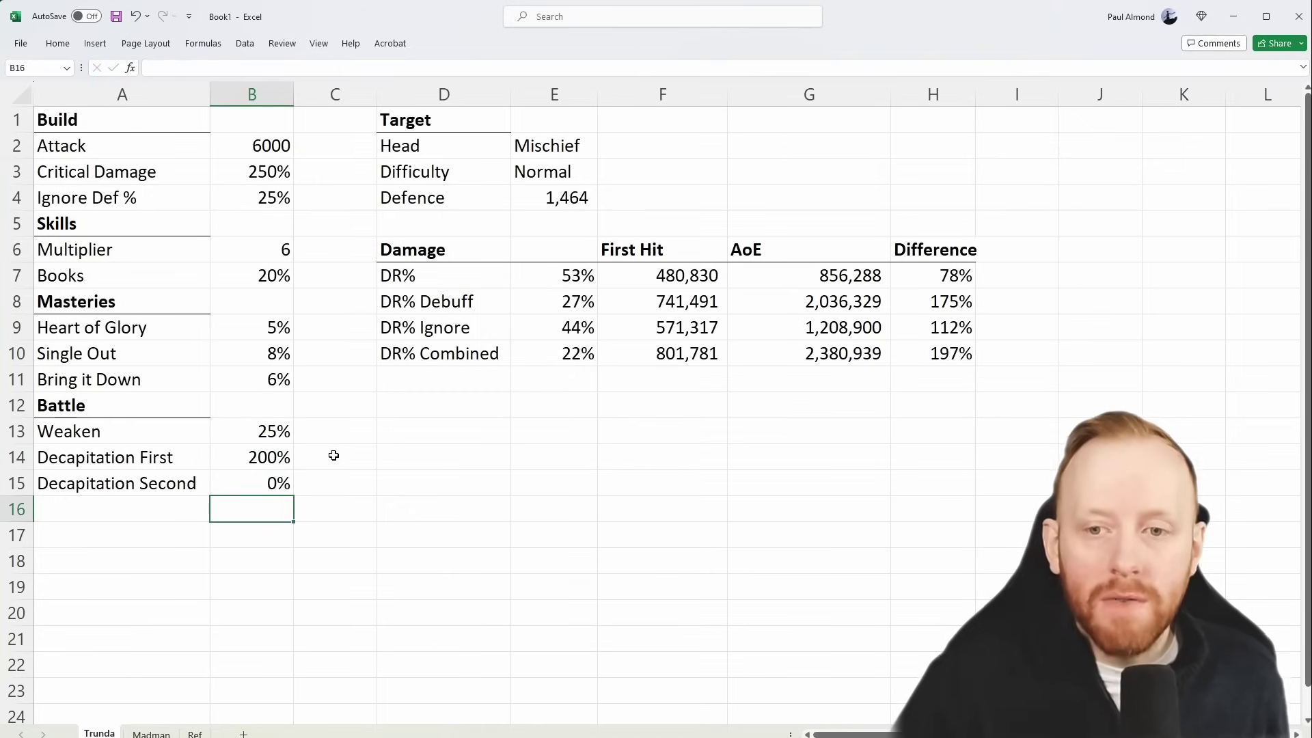
pyautogui.click(680, 455)
pyautogui.click(674, 356)
pyautogui.click(801, 360)
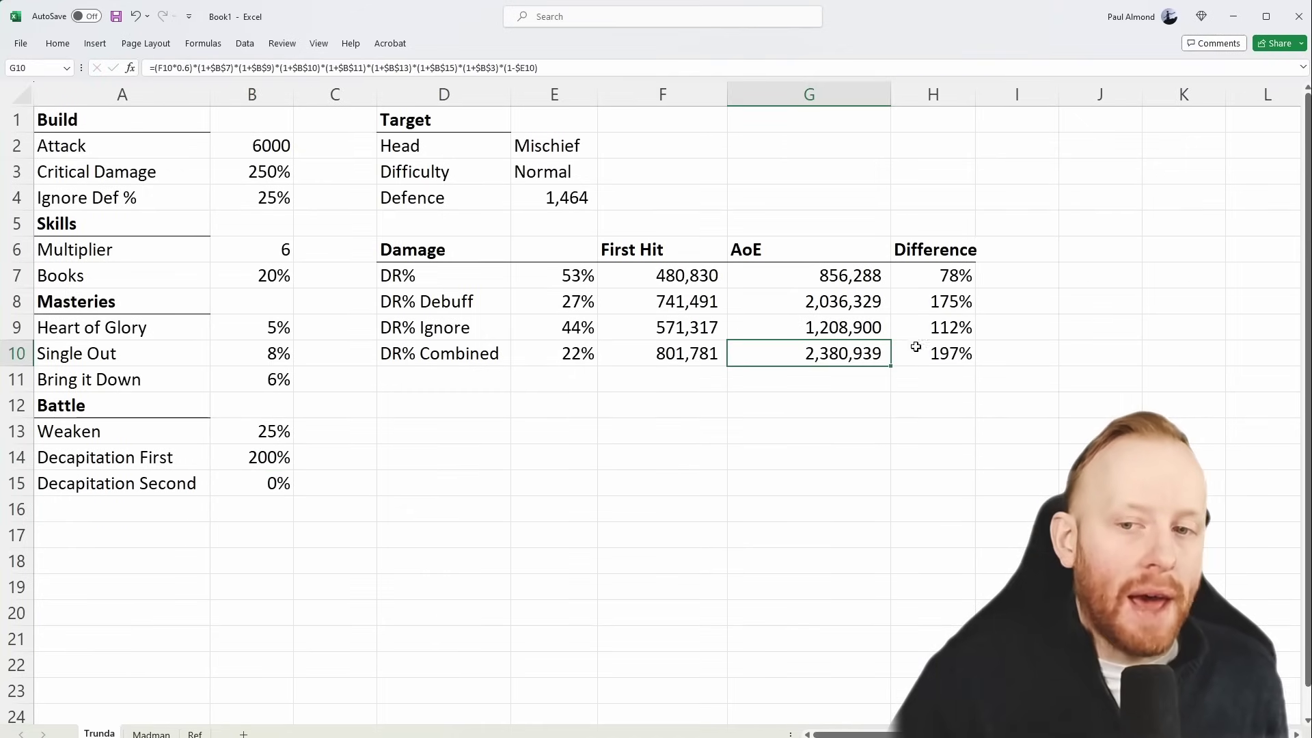
pyautogui.click(919, 350)
# Step: Set Decapitation Second to 200%
pyautogui.click(335, 458)
pyautogui.click(266, 486)
pyautogui.write('200')
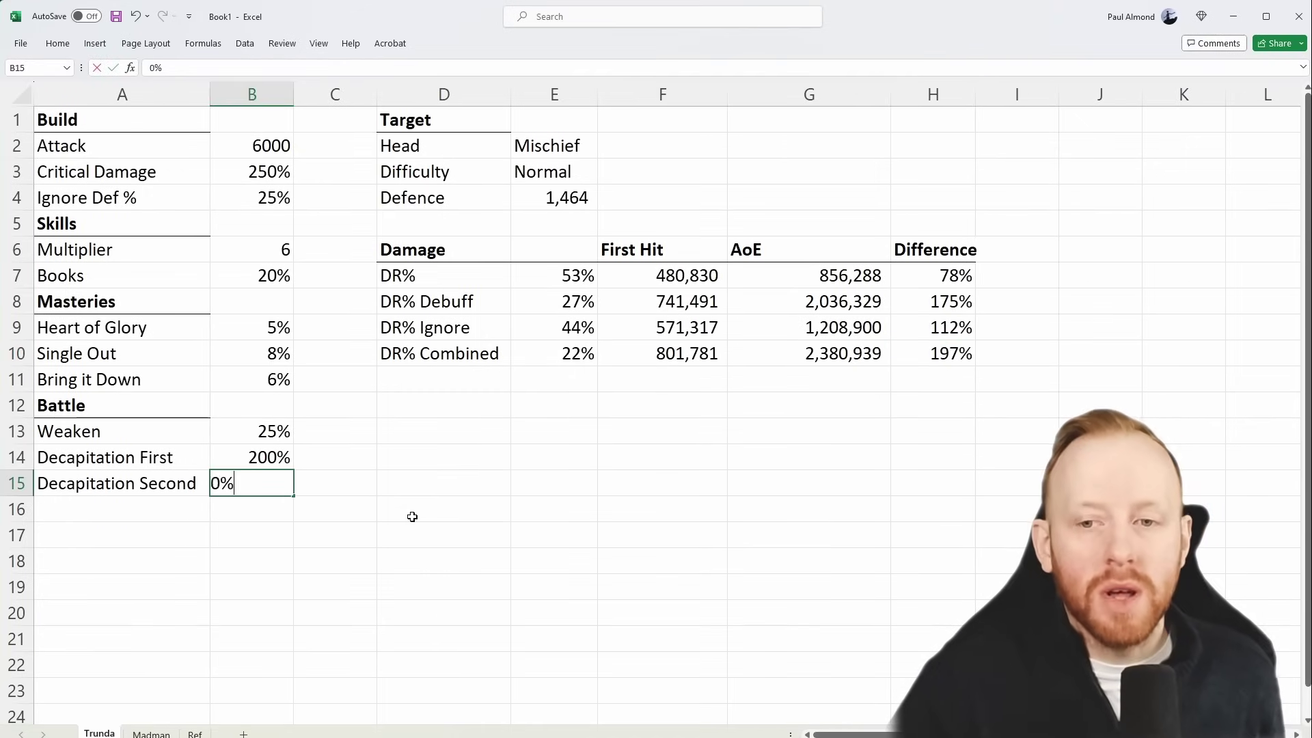
pyautogui.press('Return')
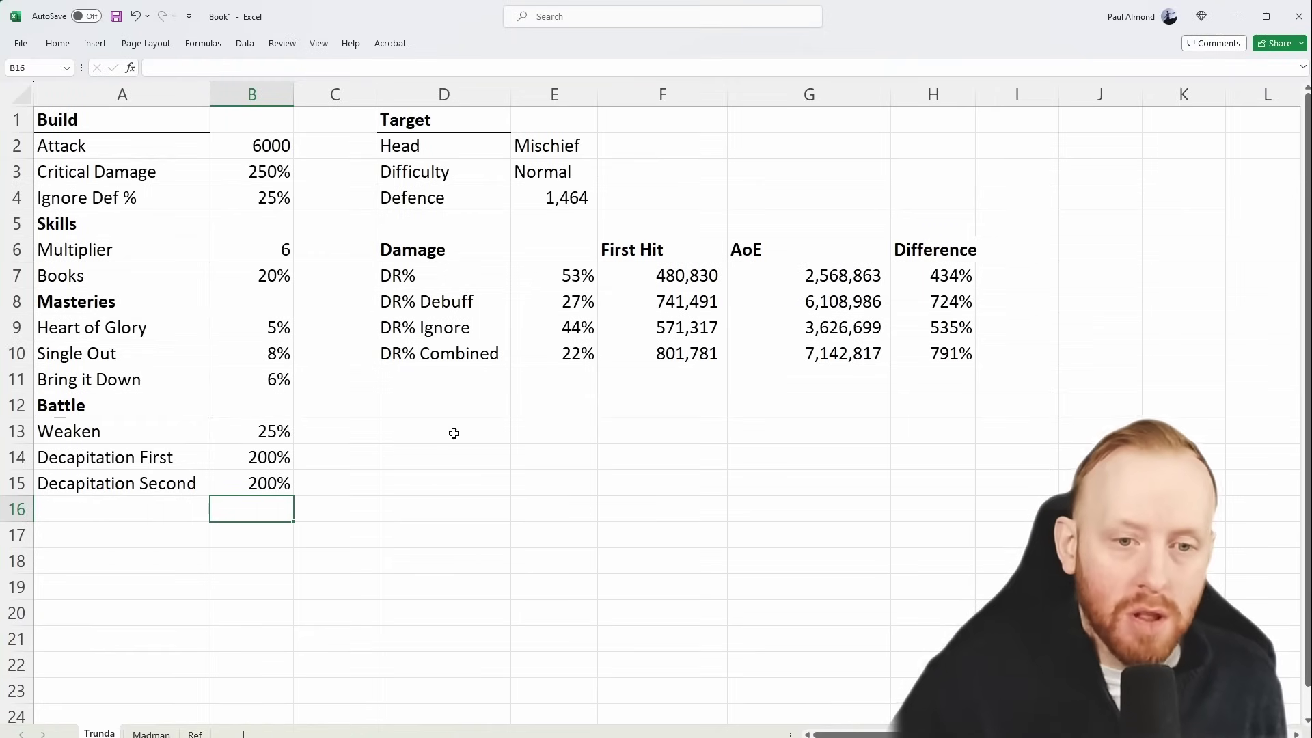
# Step: Set both Decapitation First and Decapitation Second to 0% and check the Difference in the DR% Combined row
pyautogui.click(276, 460)
pyautogui.write('0')
pyautogui.press('Return')
pyautogui.write('0')
pyautogui.press('Return')
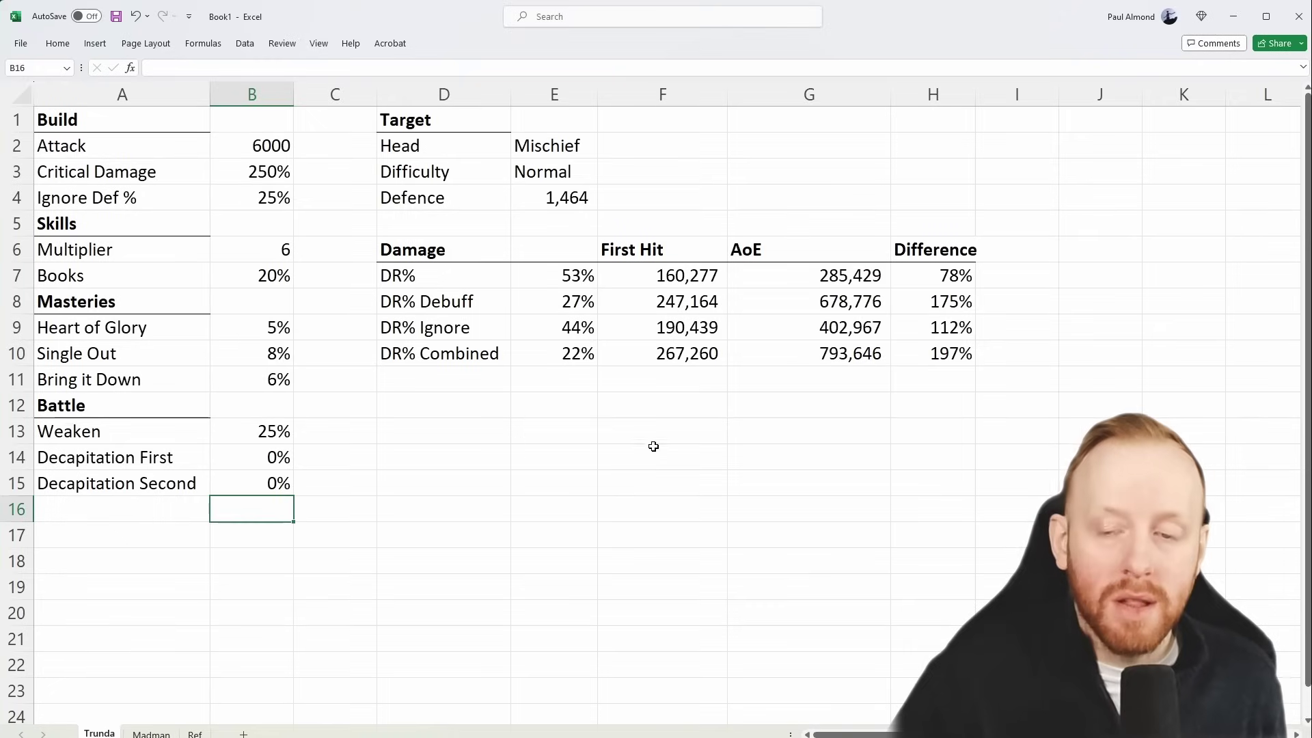
pyautogui.click(653, 448)
pyautogui.click(918, 355)
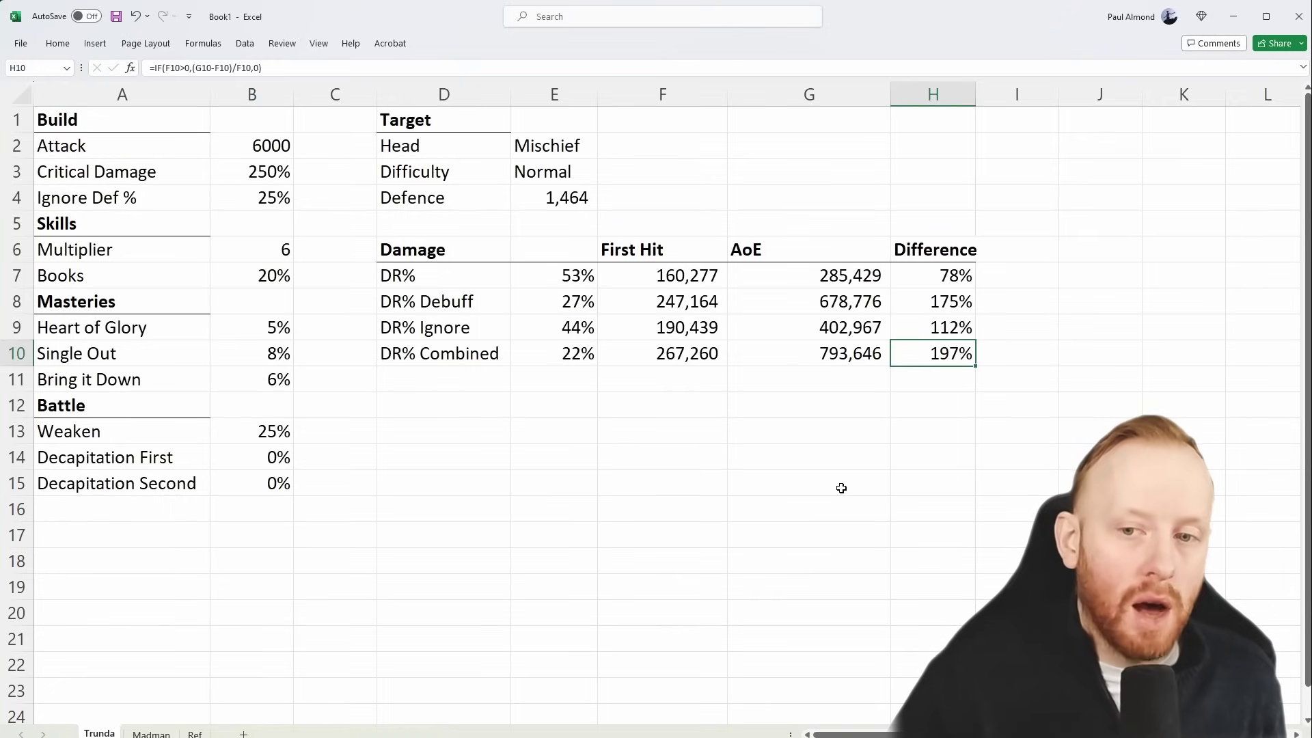
# Step: Set Decapitation First and Decapitation Second both to 200%
pyautogui.click(275, 460)
pyautogui.write('200')
pyautogui.press('Return')
pyautogui.write('20')
pyautogui.press('Return')
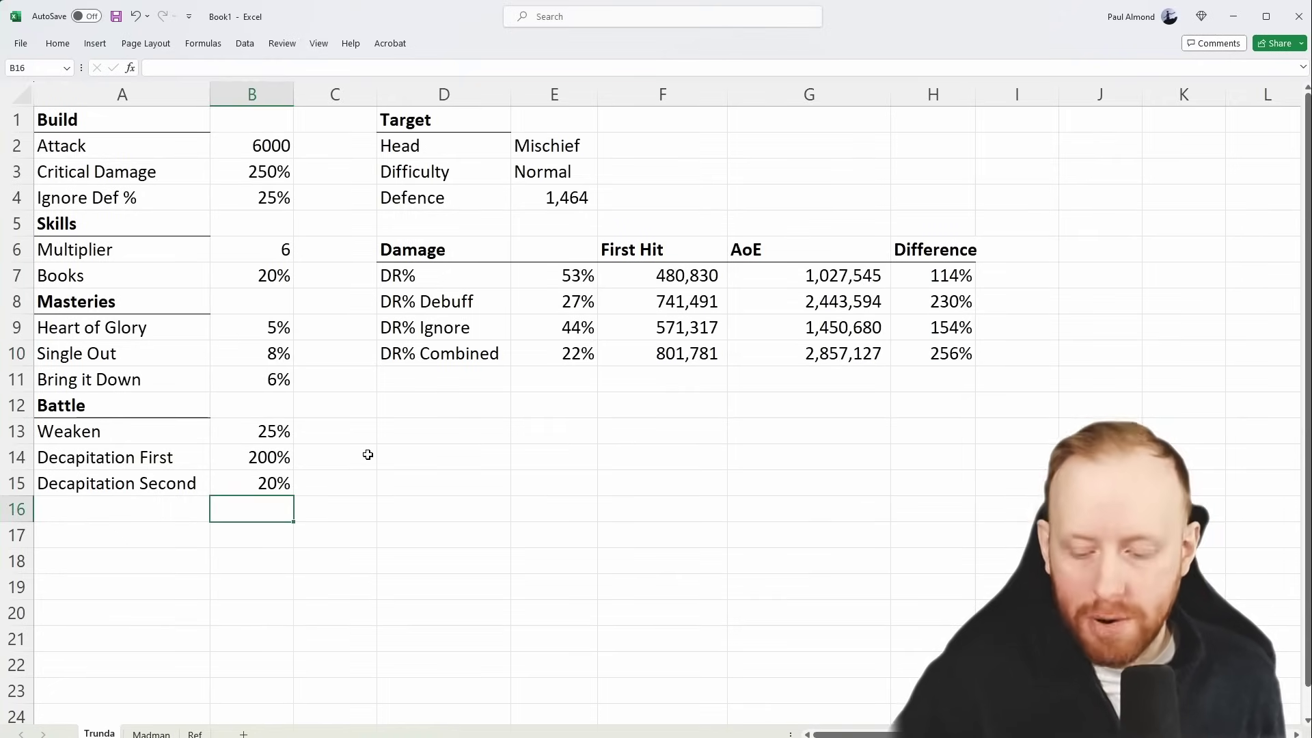
pyautogui.press('Up')
pyautogui.write('200')
pyautogui.press('Return')
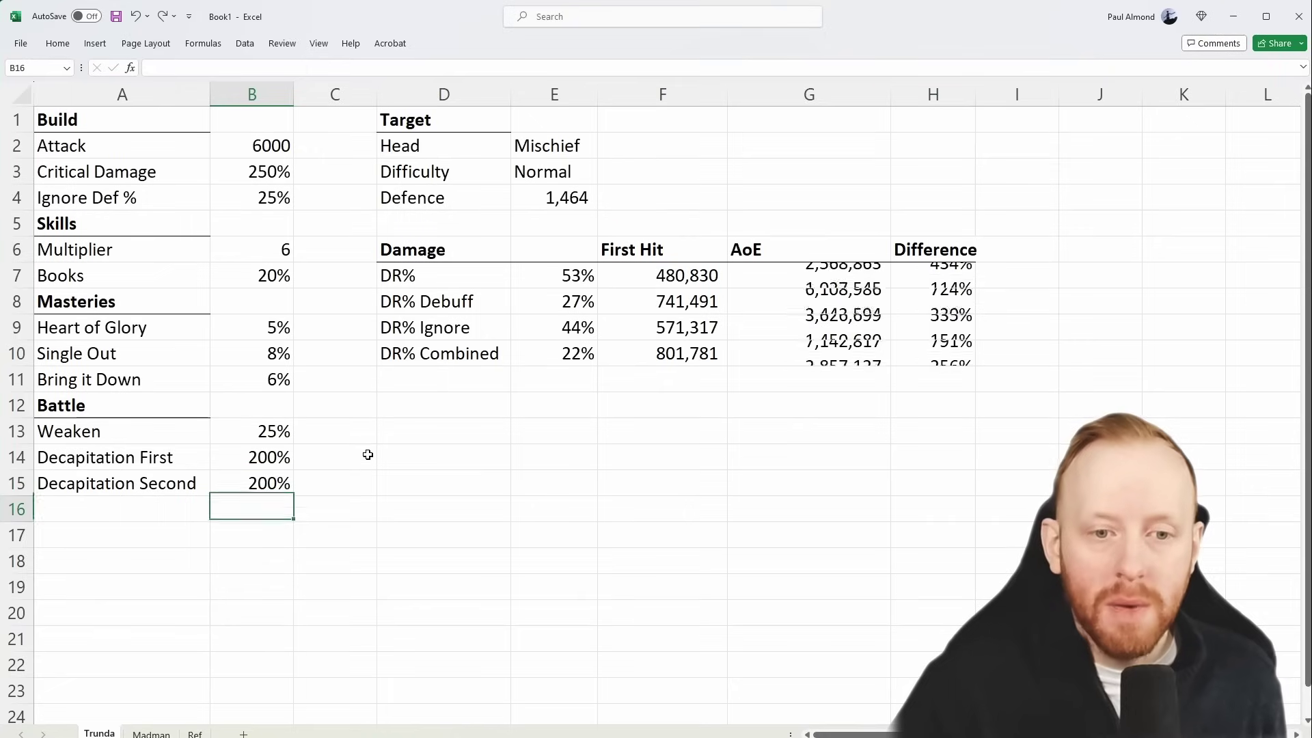
# Step: Set Ignore Def % to 50% and check the AoE damage and Difference of the DR% Combined row
pyautogui.click(250, 187)
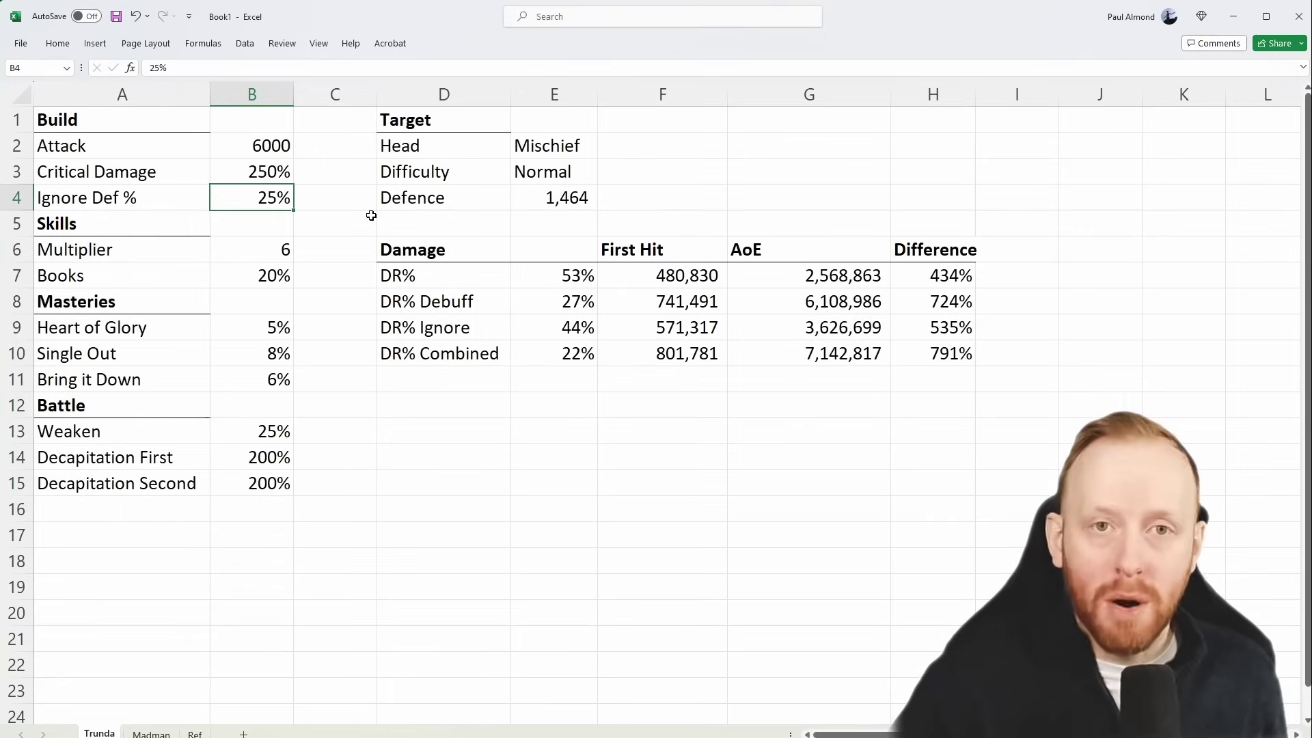
pyautogui.write('50')
pyautogui.press('Return')
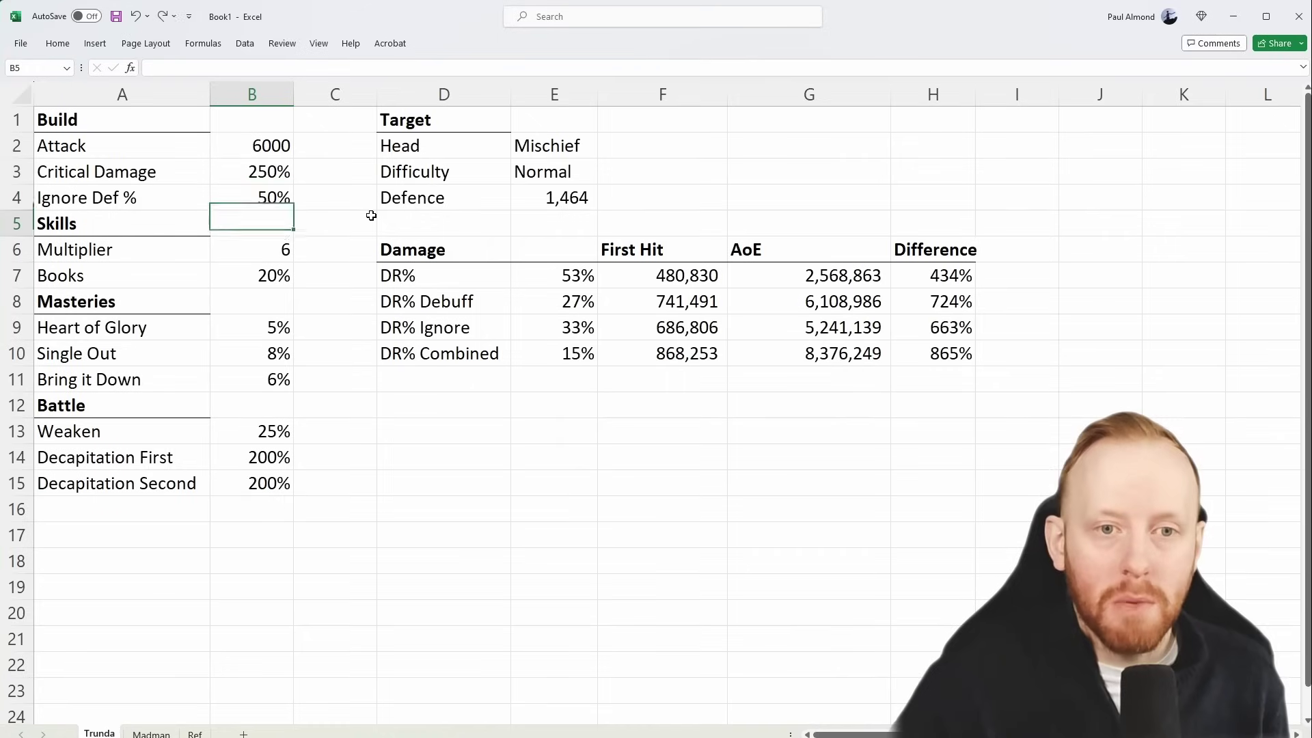
pyautogui.click(787, 408)
pyautogui.click(842, 362)
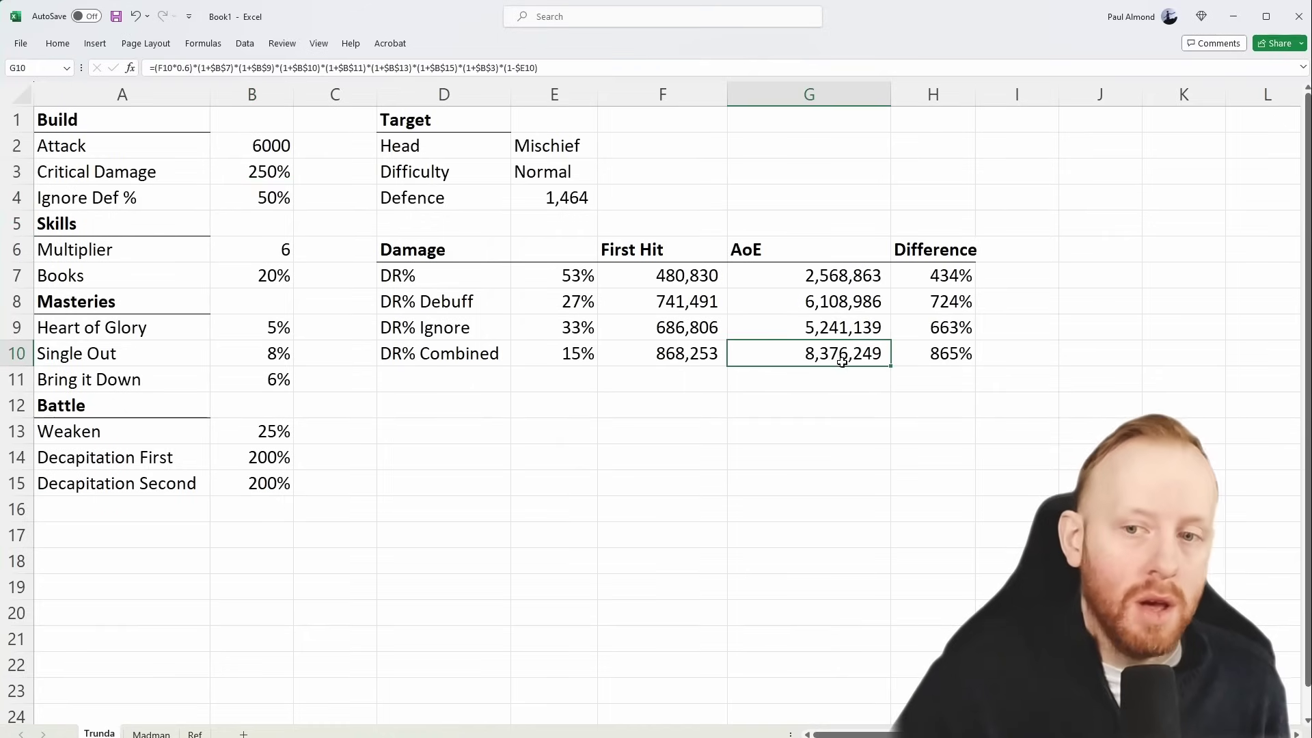
pyautogui.click(922, 360)
# Step: Raise the build's Critical Damage to 300% and Attack to 8000
pyautogui.click(260, 175)
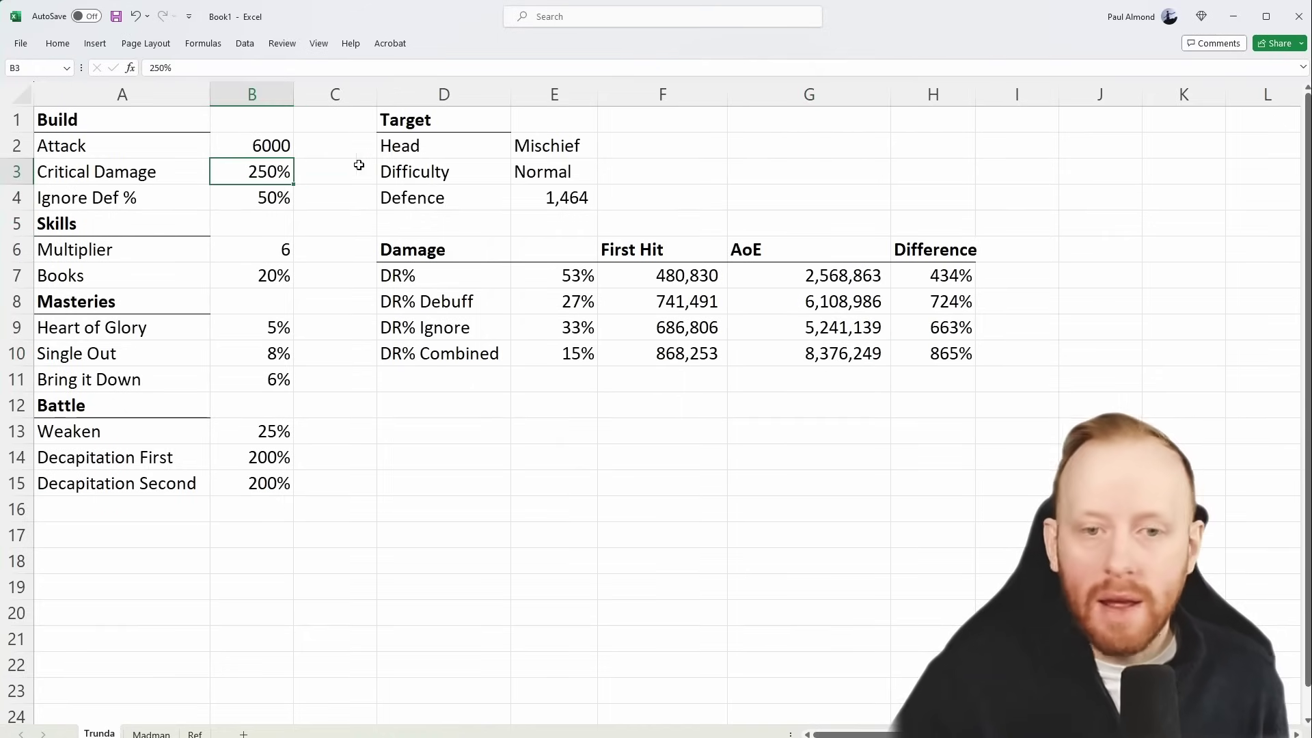
pyautogui.write('300')
pyautogui.press('Return')
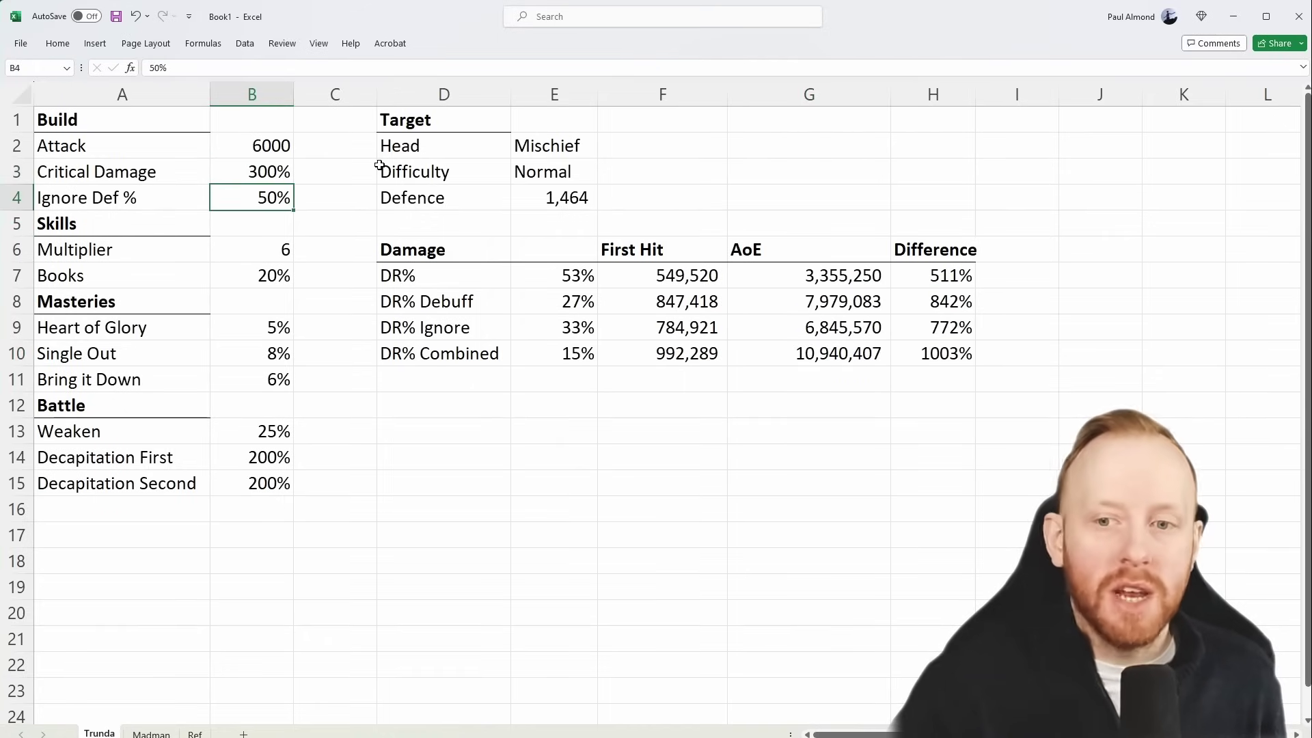
pyautogui.press('Up')
pyautogui.press('Up')
pyautogui.write('8000')
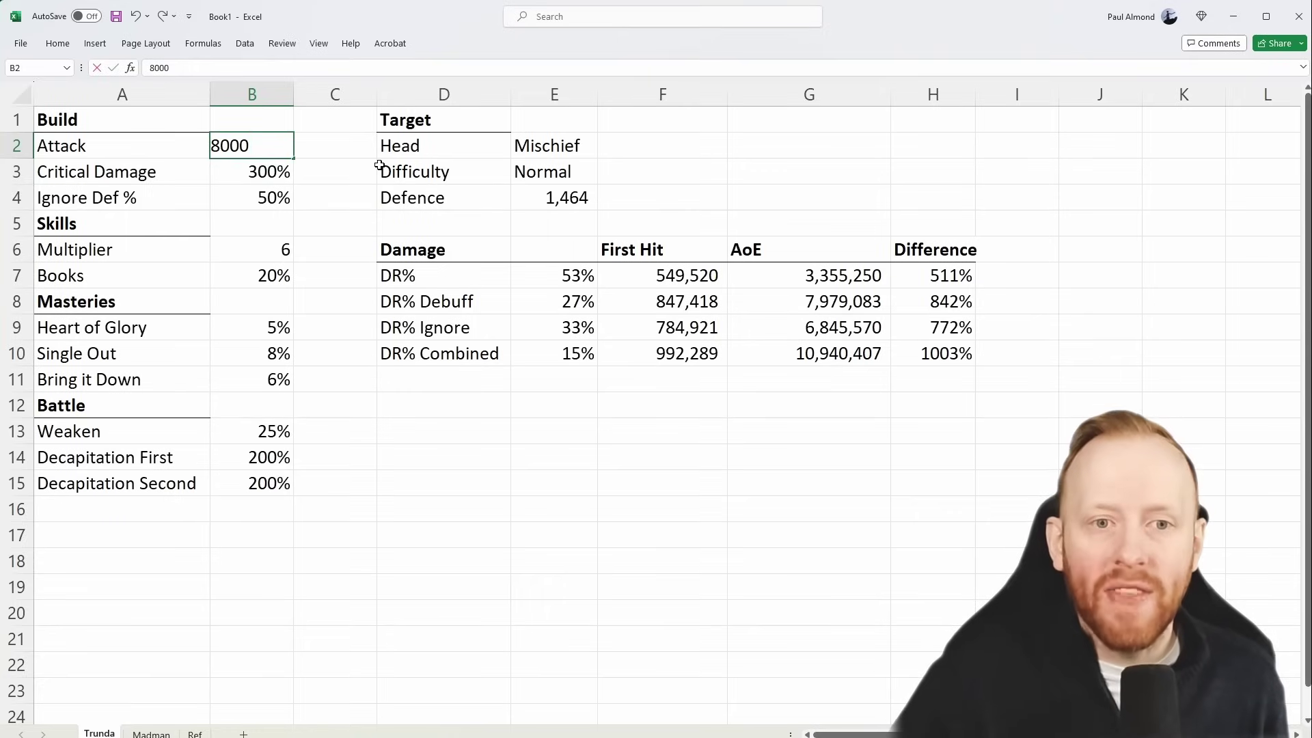
pyautogui.press('Return')
# Step: Test an Attack of 4000 to compare the damage, and return Attack to 8000
pyautogui.click(283, 145)
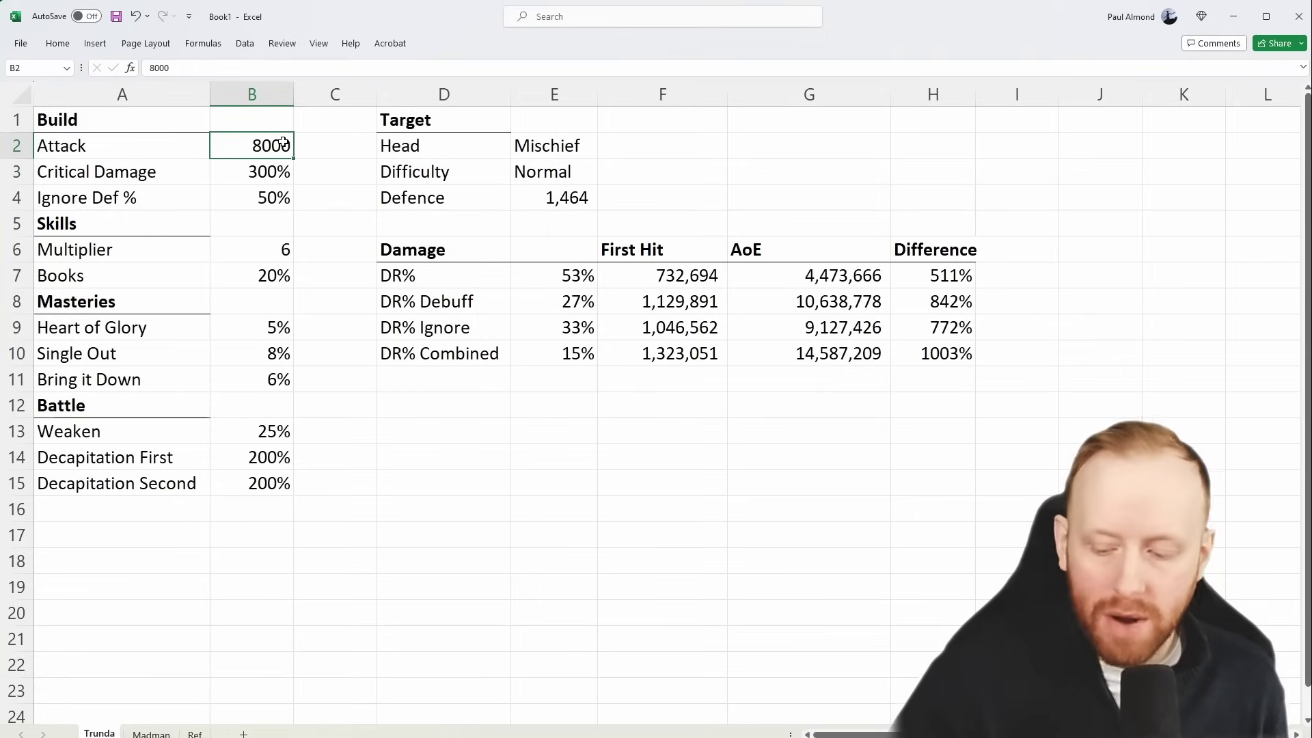
pyautogui.write('4000')
pyautogui.press('Return')
pyautogui.click(284, 144)
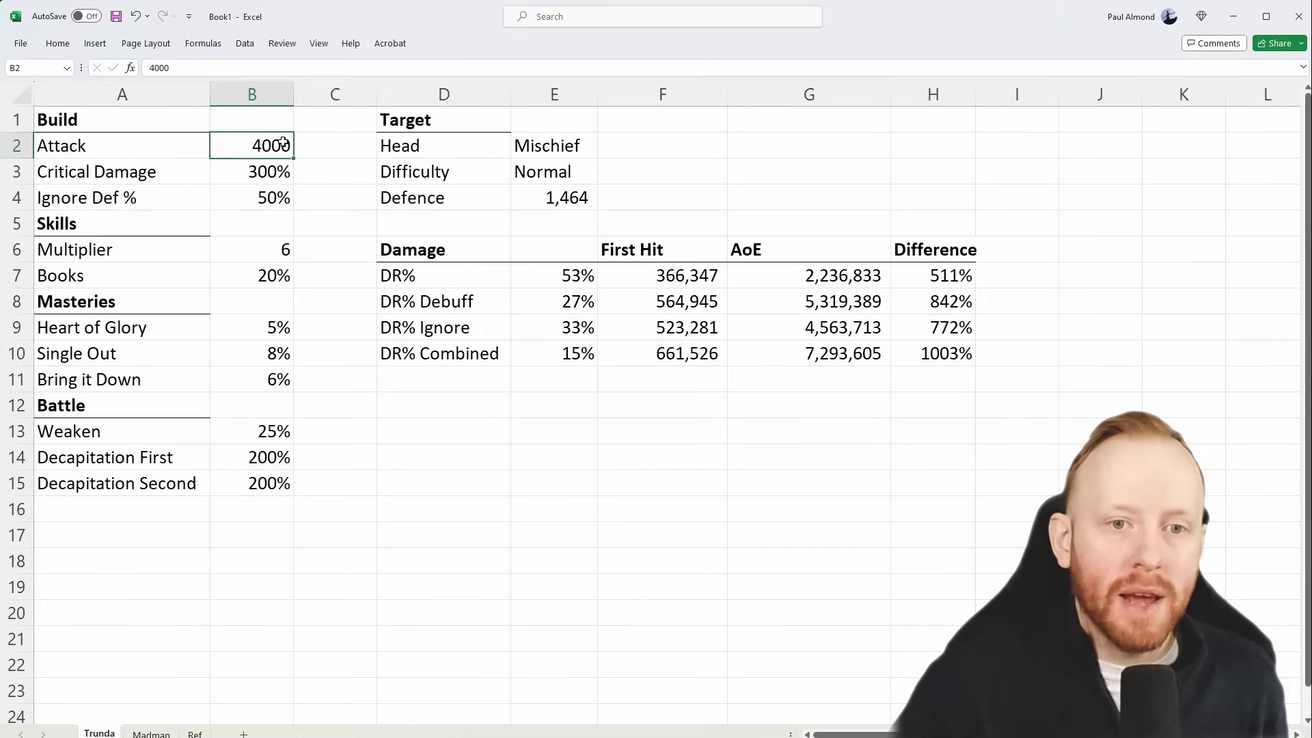
pyautogui.write('8000')
pyautogui.press('Return')
# Step: Try a Critical Damage of 325% and undo the change
pyautogui.write('325')
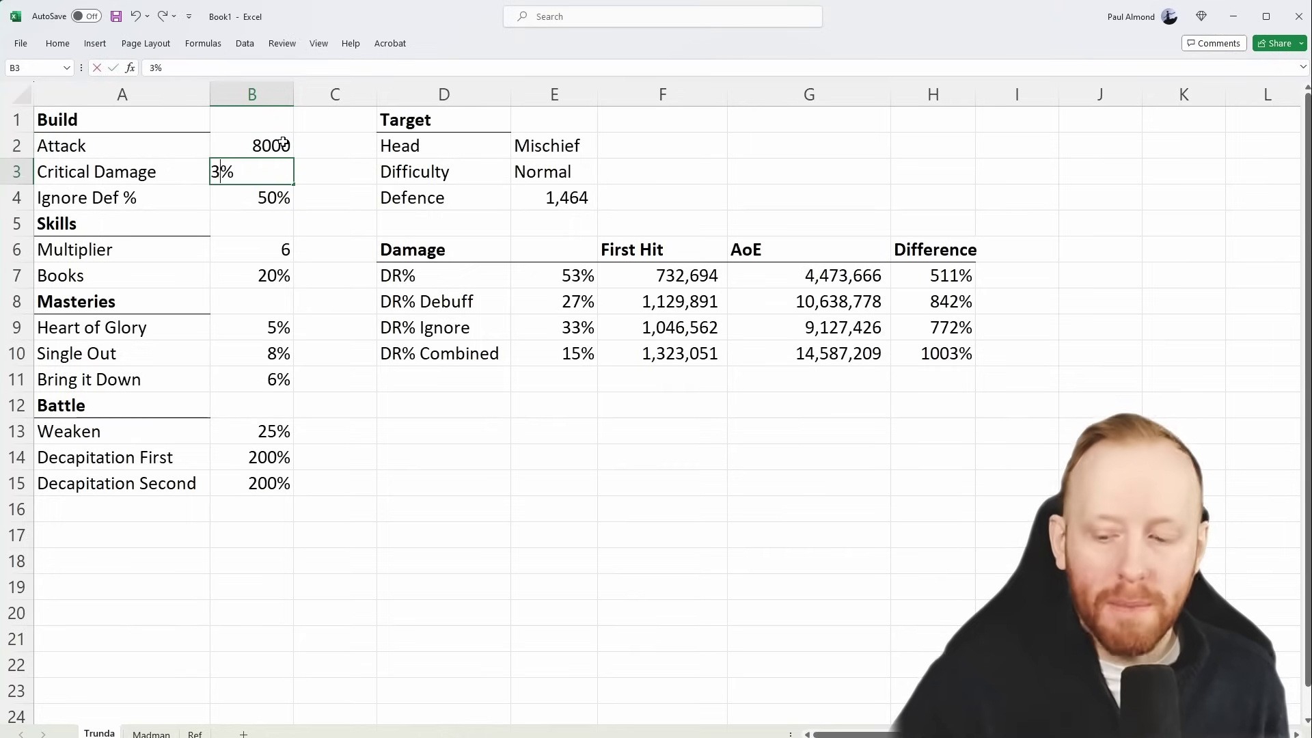
pyautogui.press('Return')
pyautogui.hotkey('ctrl', 'z')
pyautogui.press('Return')
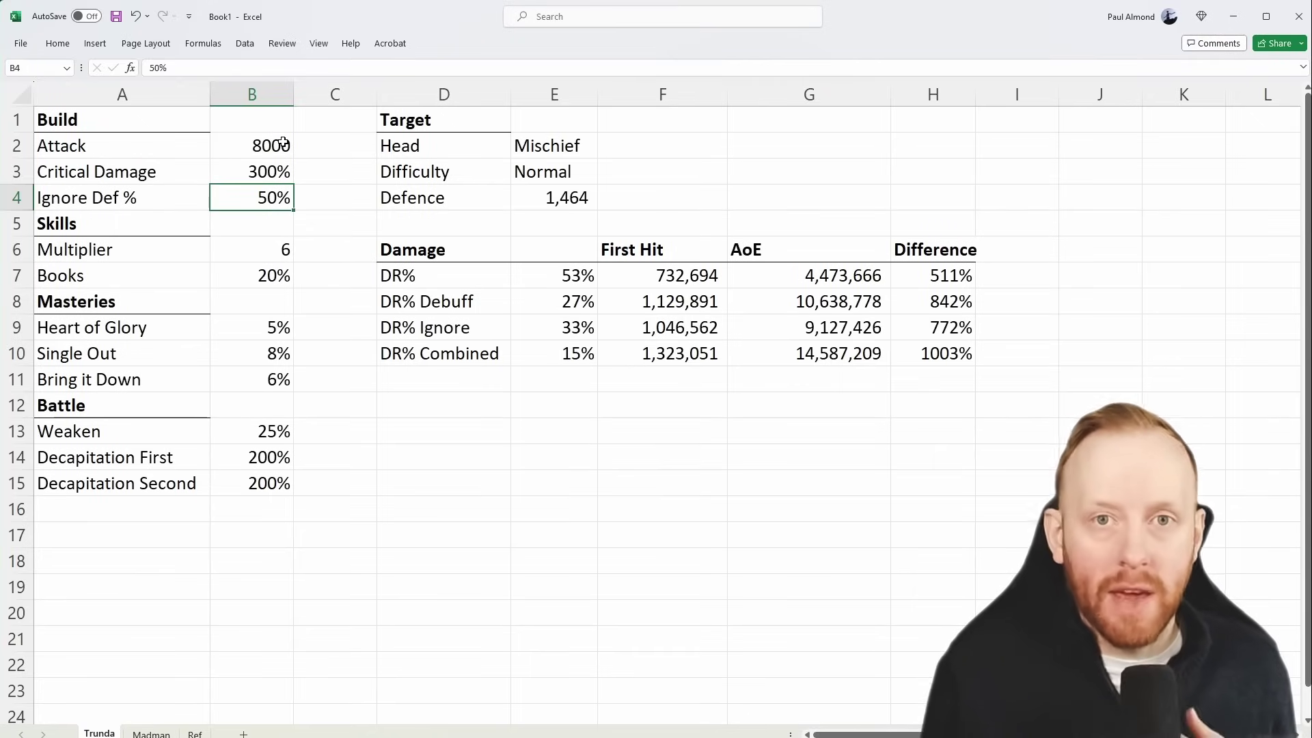
pyautogui.click(263, 178)
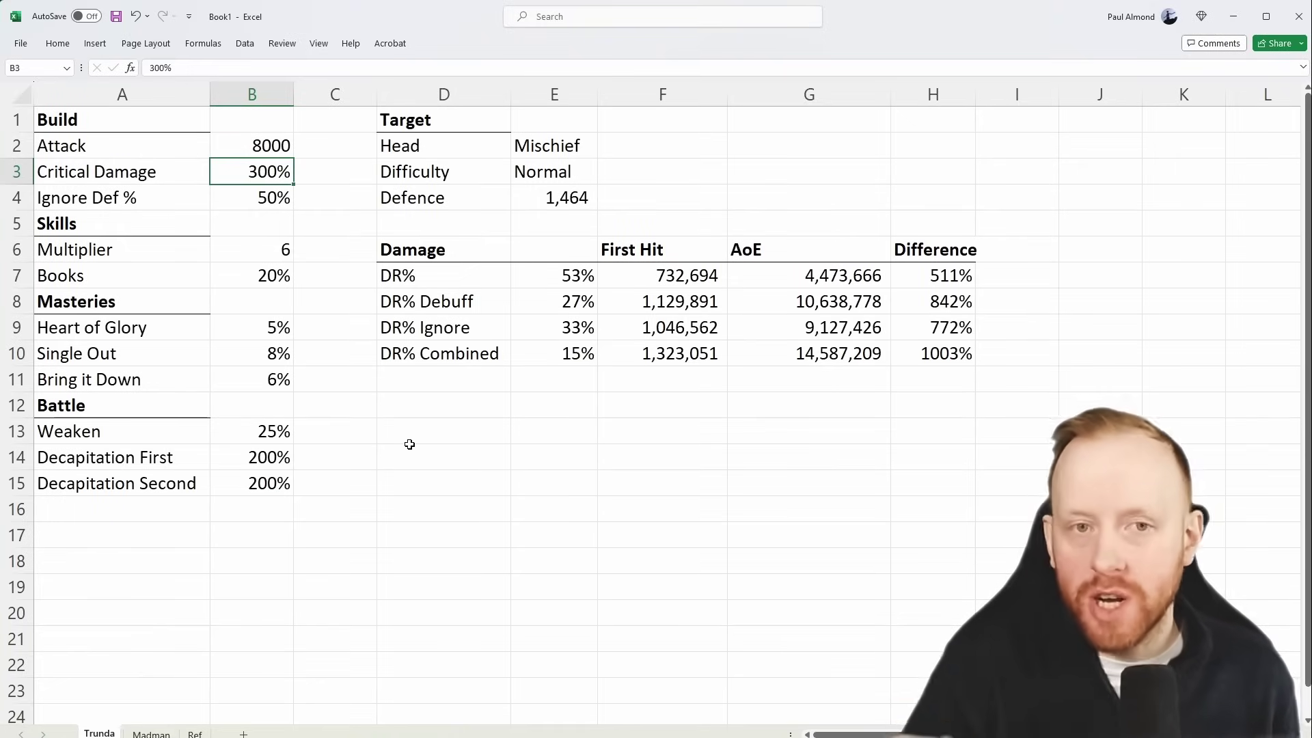
pyautogui.click(273, 139)
pyautogui.press('Down')
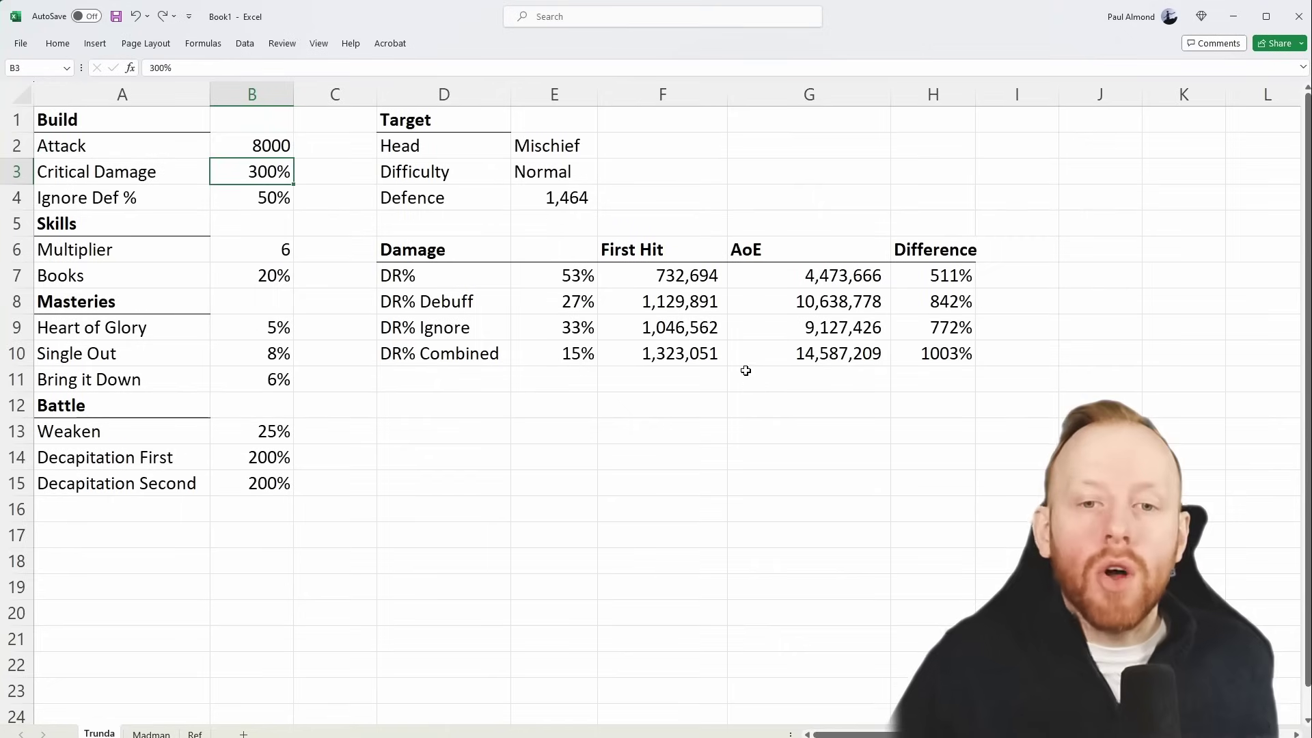
# Step: Set the target's Difficulty to Nightmare and check the Difference in the DR% Combined row
pyautogui.click(591, 166)
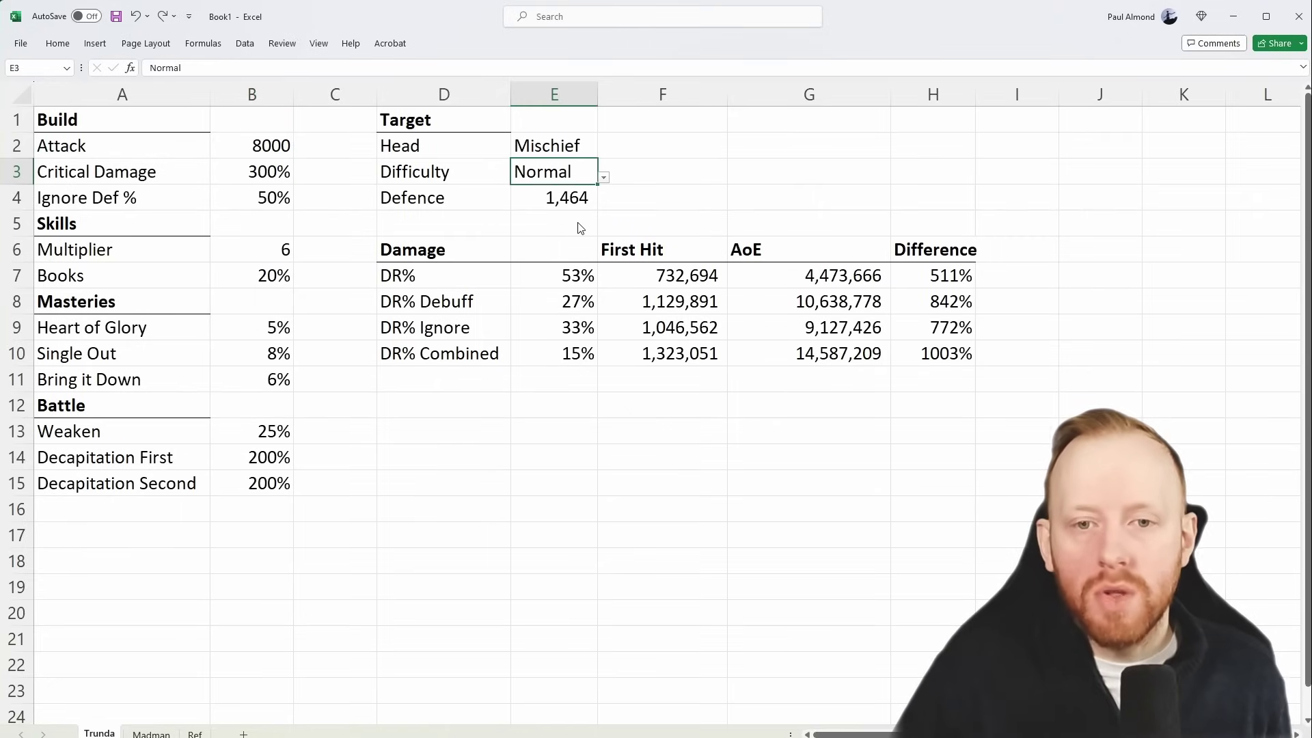
pyautogui.click(596, 391)
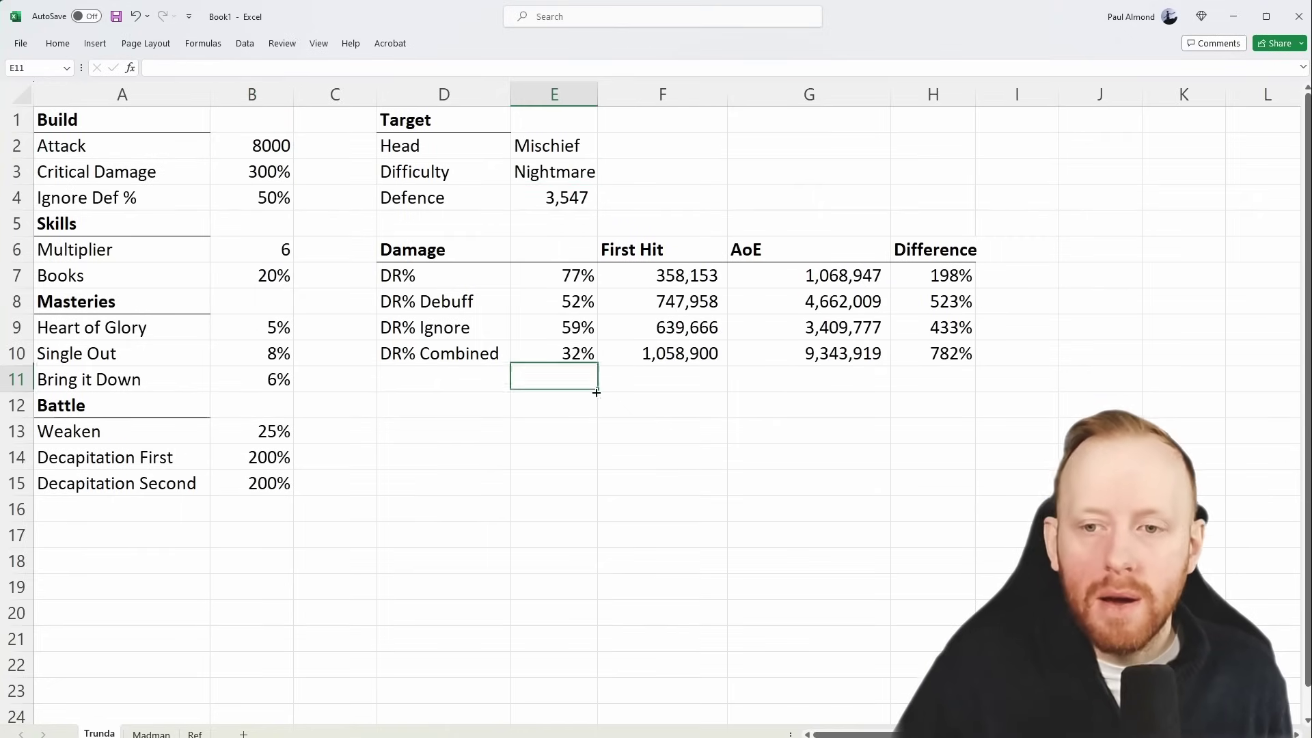
pyautogui.click(938, 353)
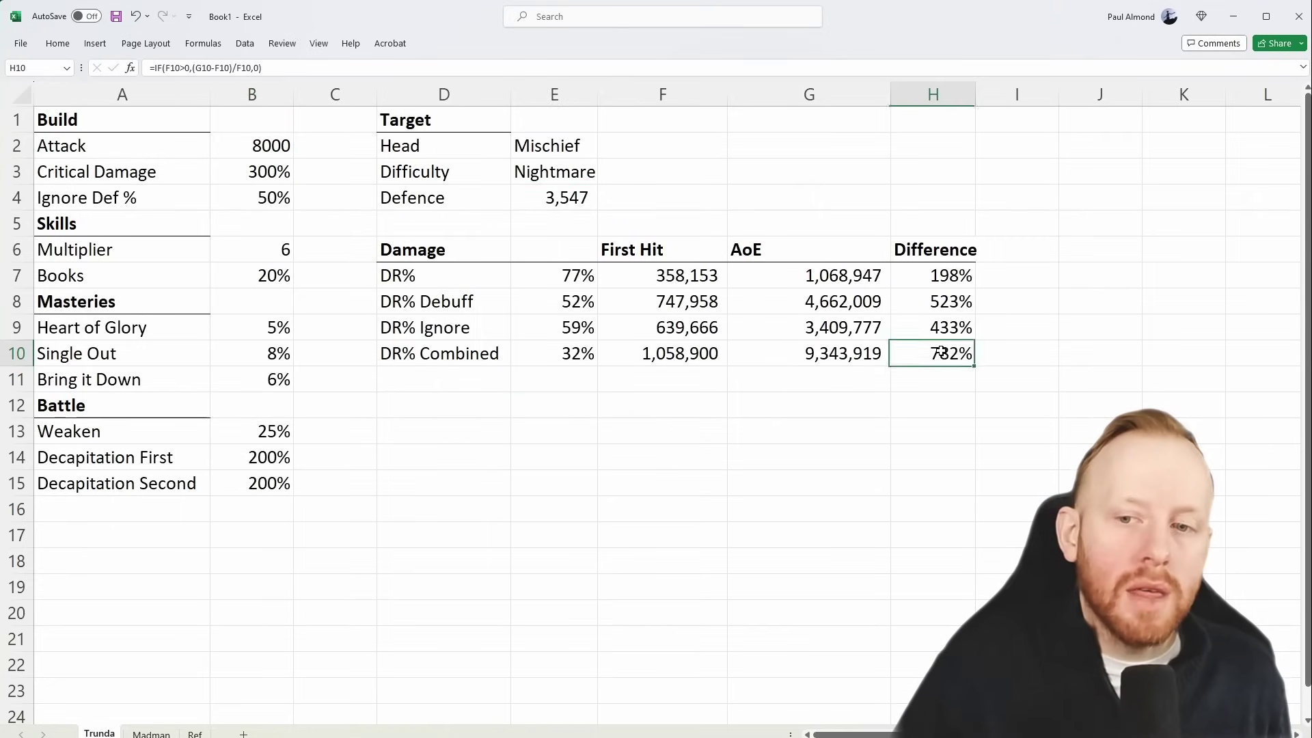
# Step: Try another Difficulty for the target, undo the choice, and check the First Hit damage of the DR% Combined row
pyautogui.click(595, 176)
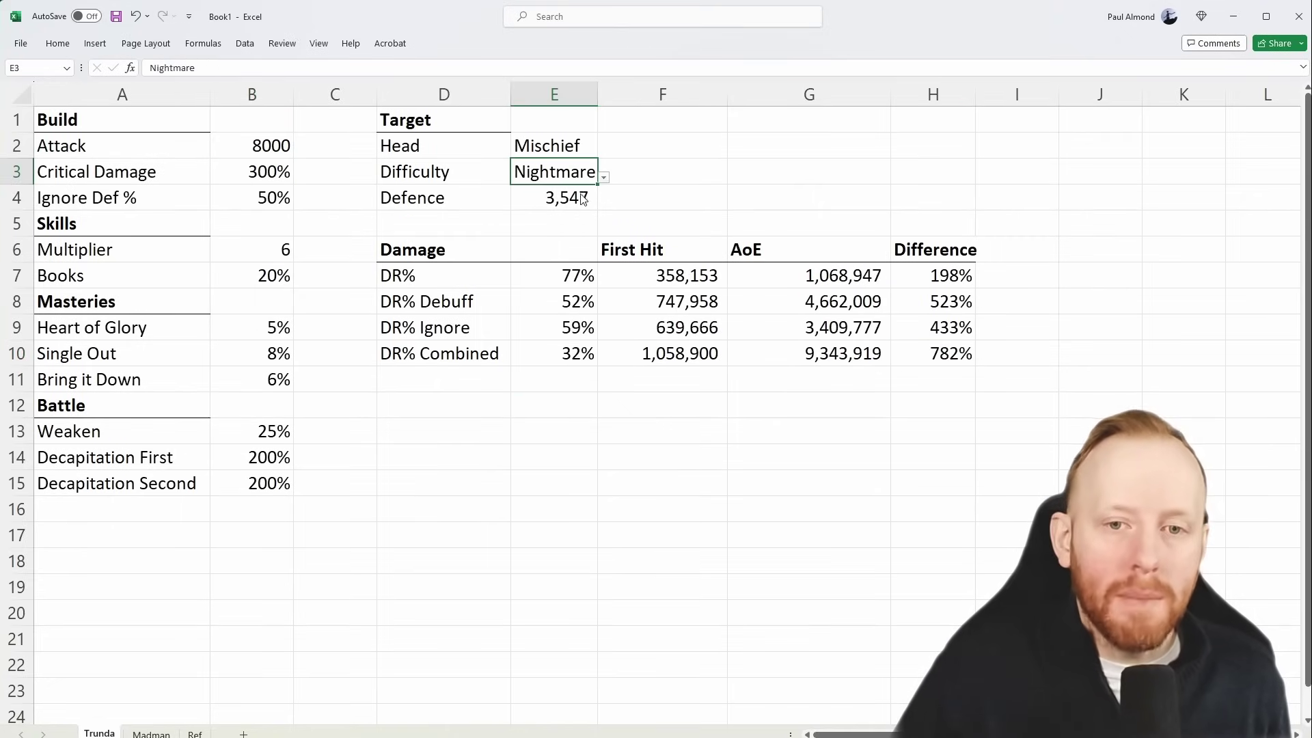
pyautogui.click(604, 177)
pyautogui.click(596, 186)
pyautogui.hotkey('ctrl', 'z')
pyautogui.click(680, 355)
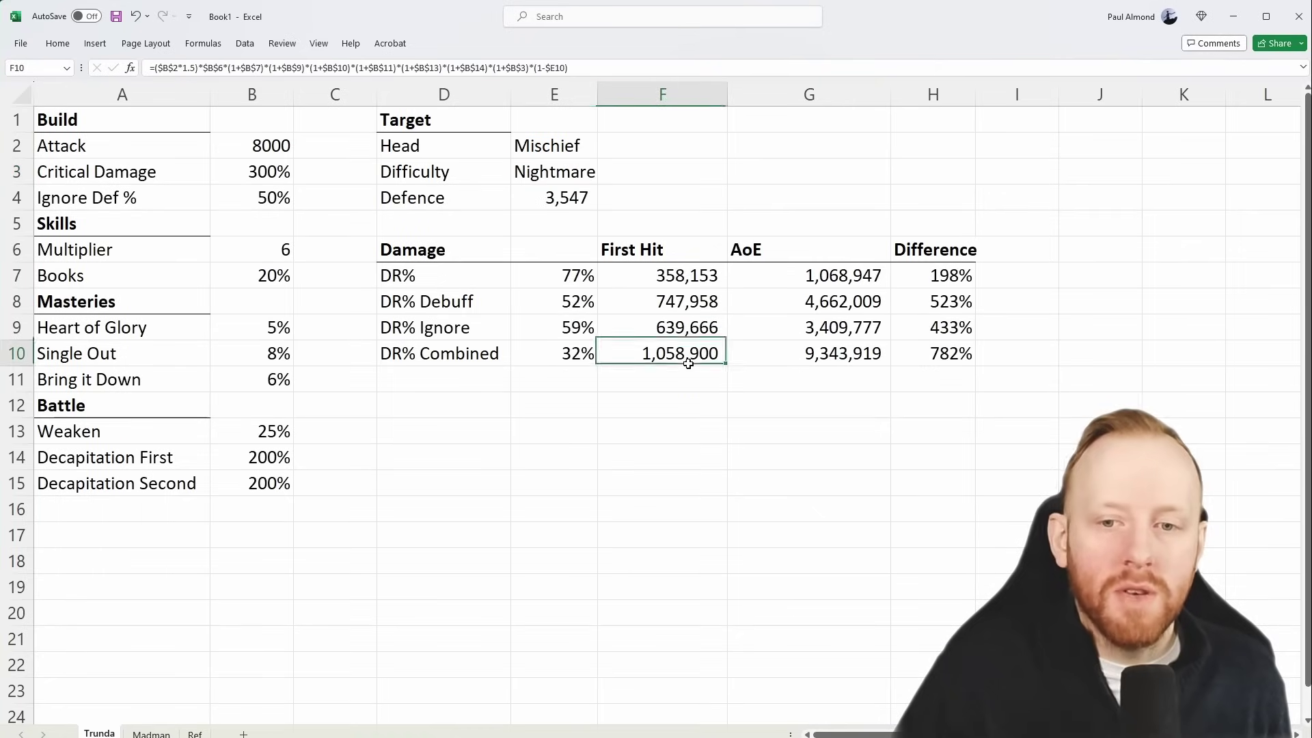
pyautogui.click(843, 383)
# Step: Try an Ignore Def % of 70% against the Nightmare target and undo the change
pyautogui.click(250, 201)
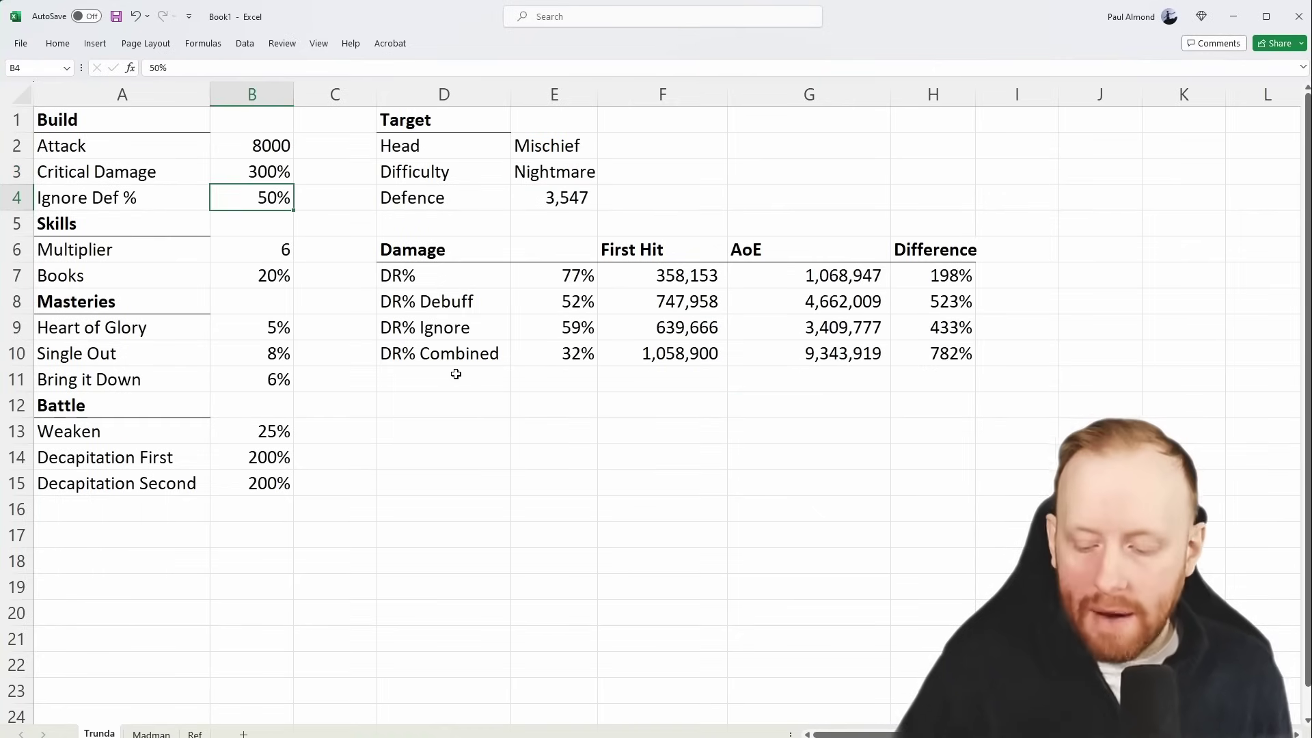
pyautogui.write('70')
pyautogui.press('Return')
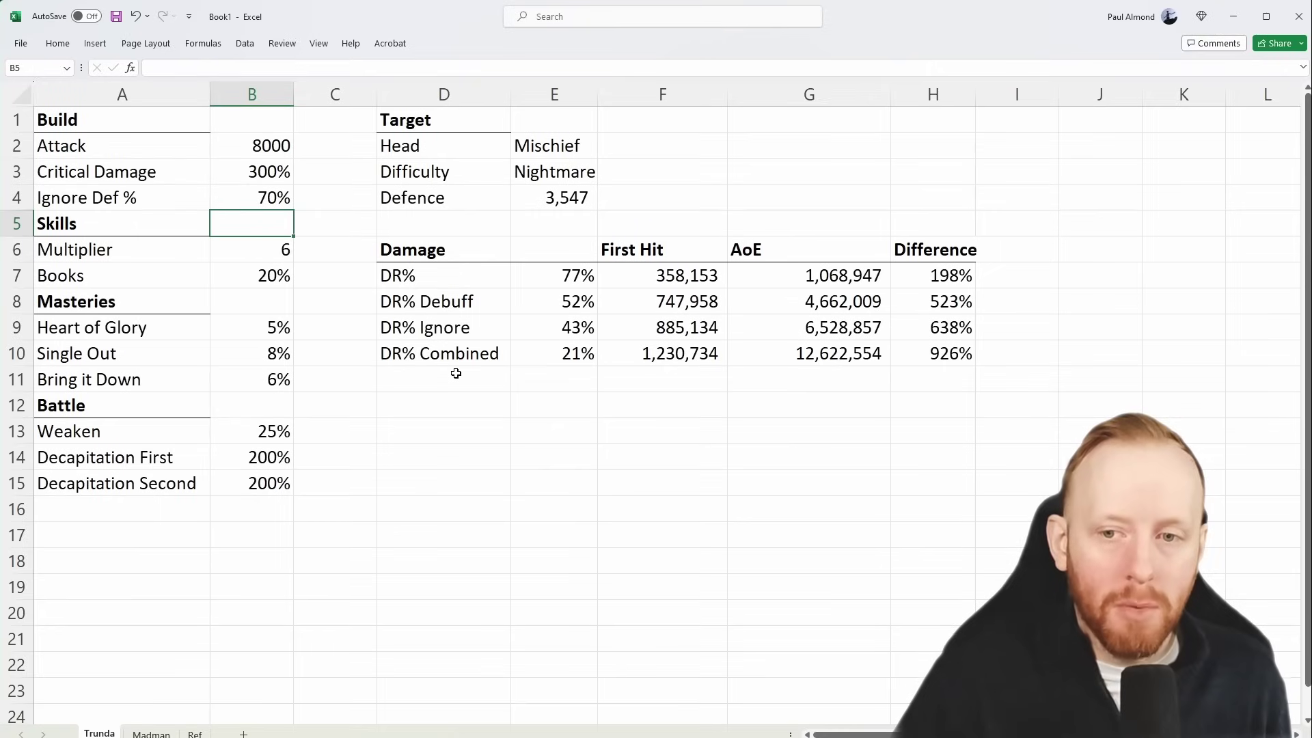
pyautogui.hotkey('ctrl', 'z')
pyautogui.click(670, 506)
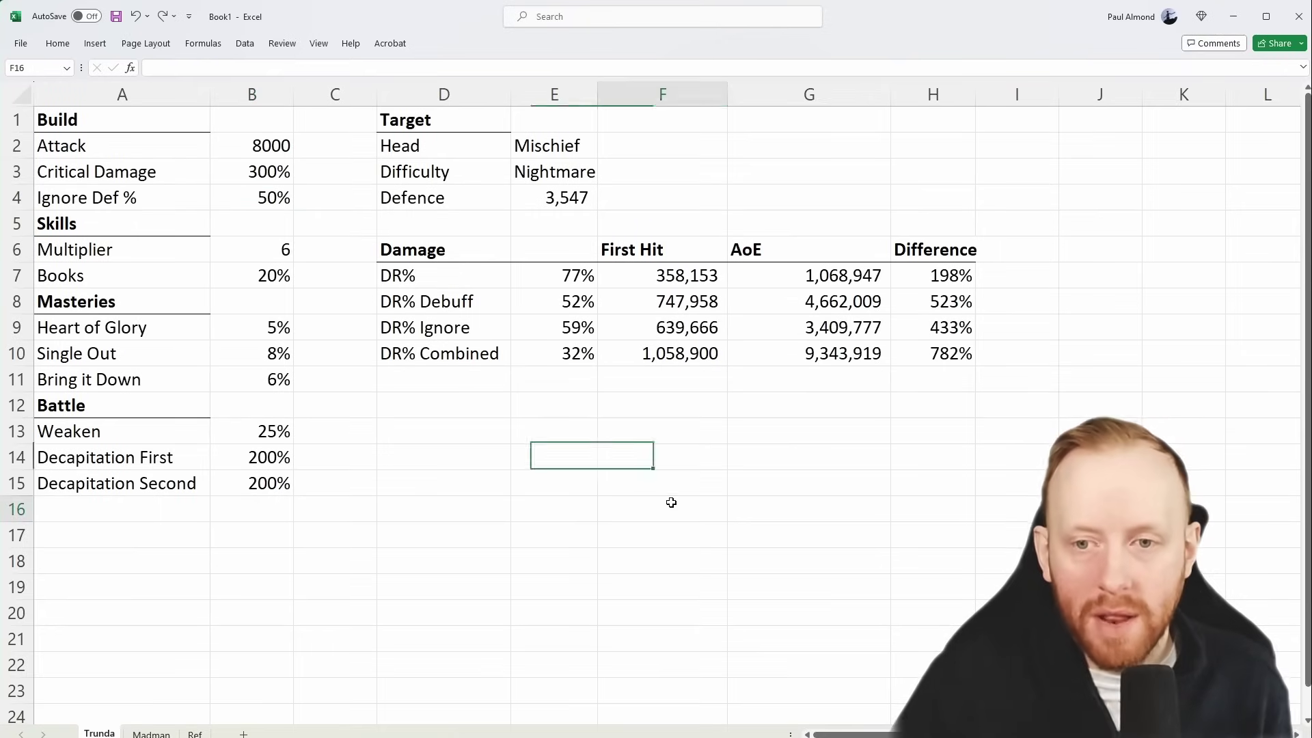
# Step: Compare the First Hit and AoE damage of the DR% Combined row for the Nightmare target
pyautogui.click(730, 359)
pyautogui.press('Left')
pyautogui.click(758, 353)
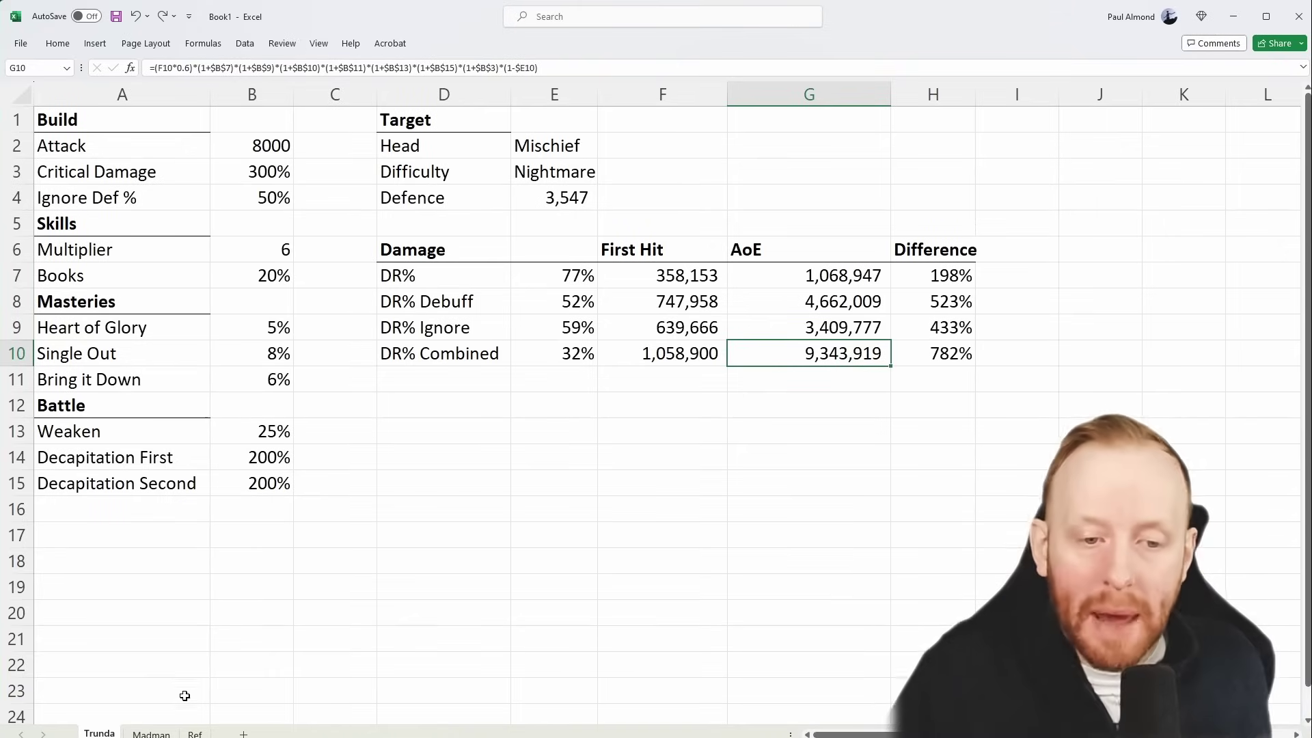
# Step: Look over the damage figures on the Madman sheet and return to the Trunda sheet
pyautogui.click(156, 734)
pyautogui.click(394, 617)
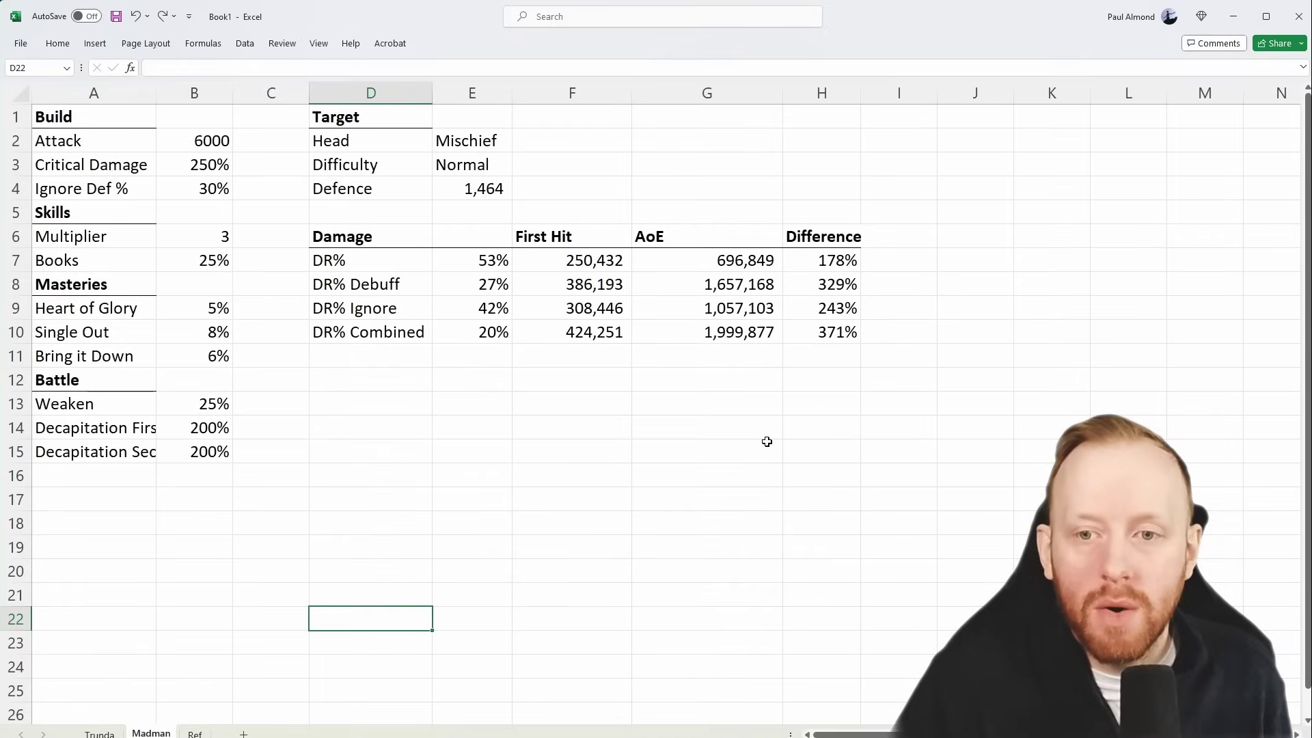
pyautogui.click(548, 408)
pyautogui.click(99, 734)
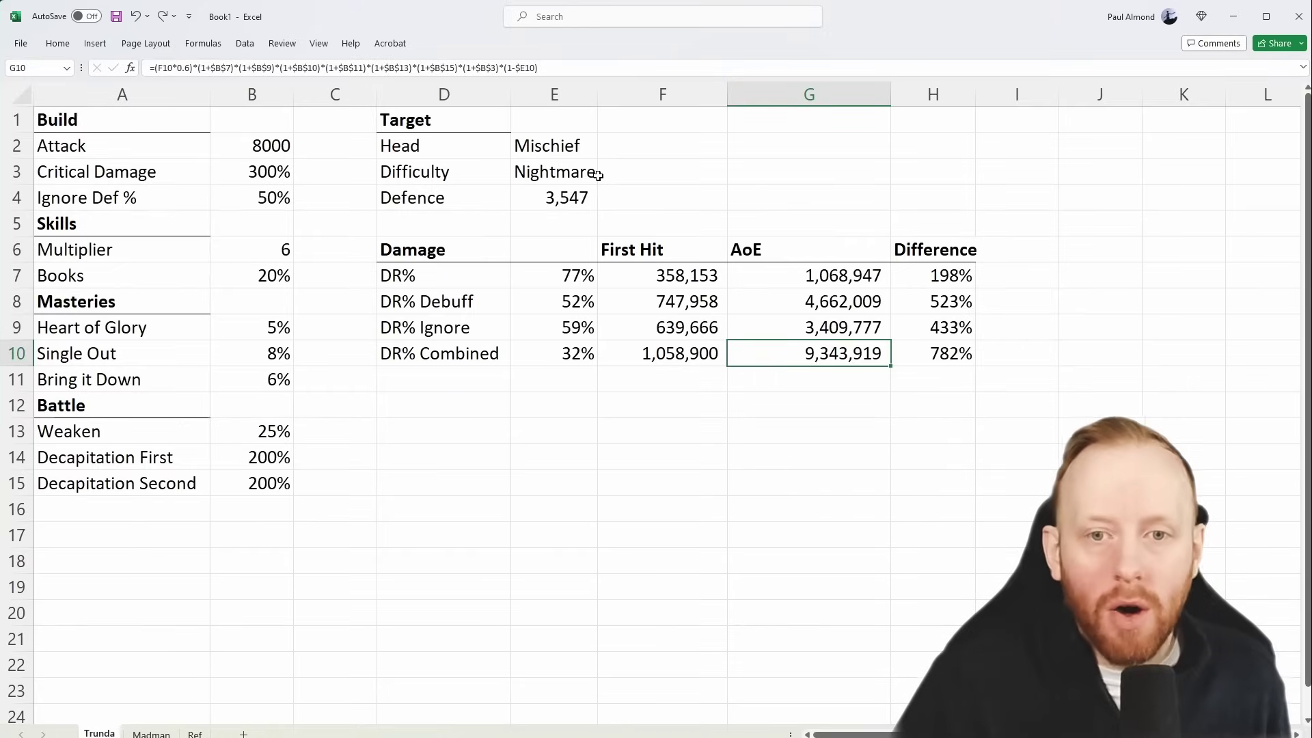
# Step: Set the Trunda build to 6000 Attack, 250% Critical Damage and 40% Ignore Def
pyautogui.click(262, 150)
pyautogui.write('6000')
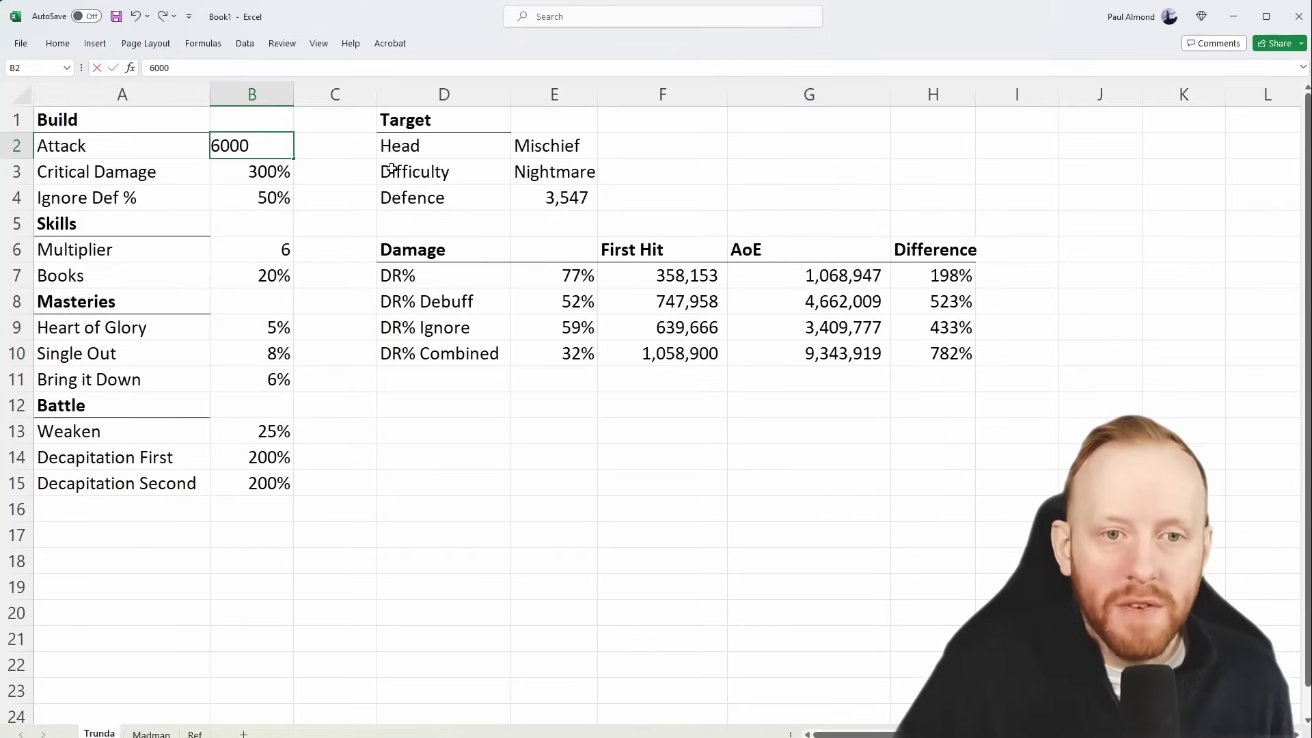
pyautogui.press('Return')
pyautogui.write('250')
pyautogui.press('Return')
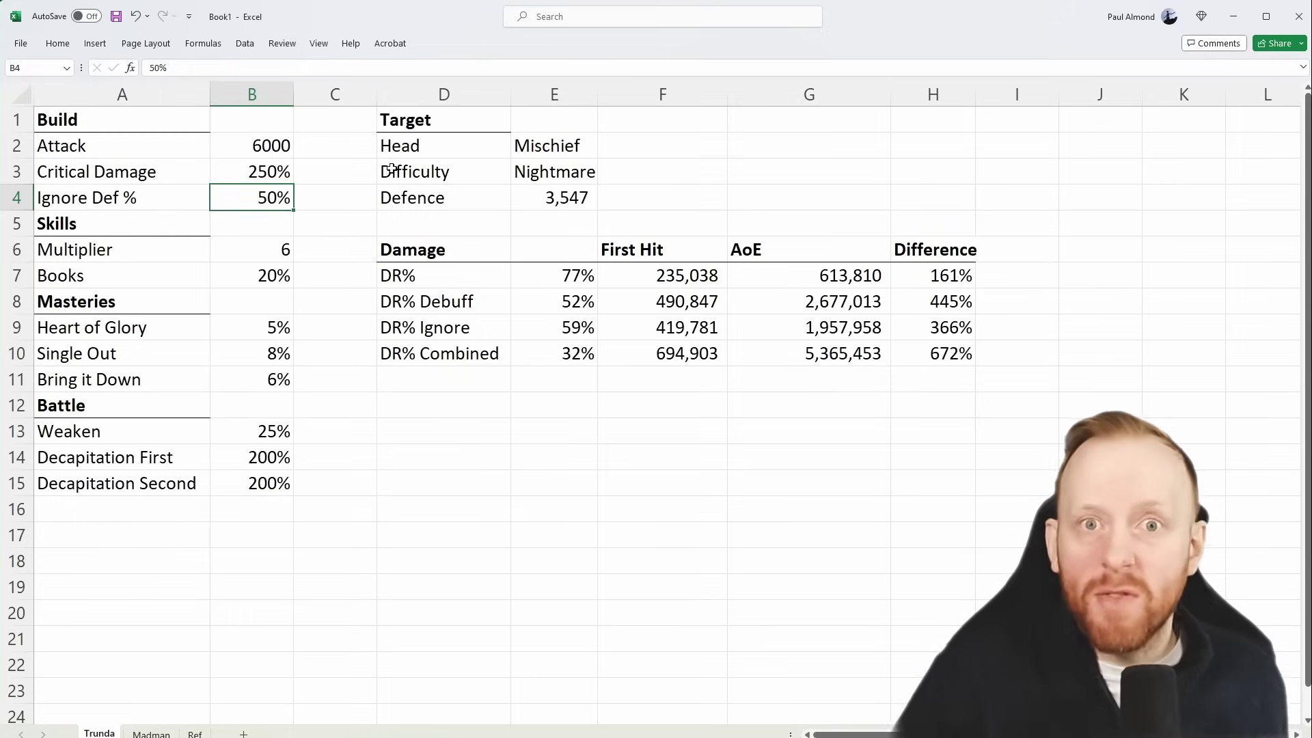
pyautogui.write('40')
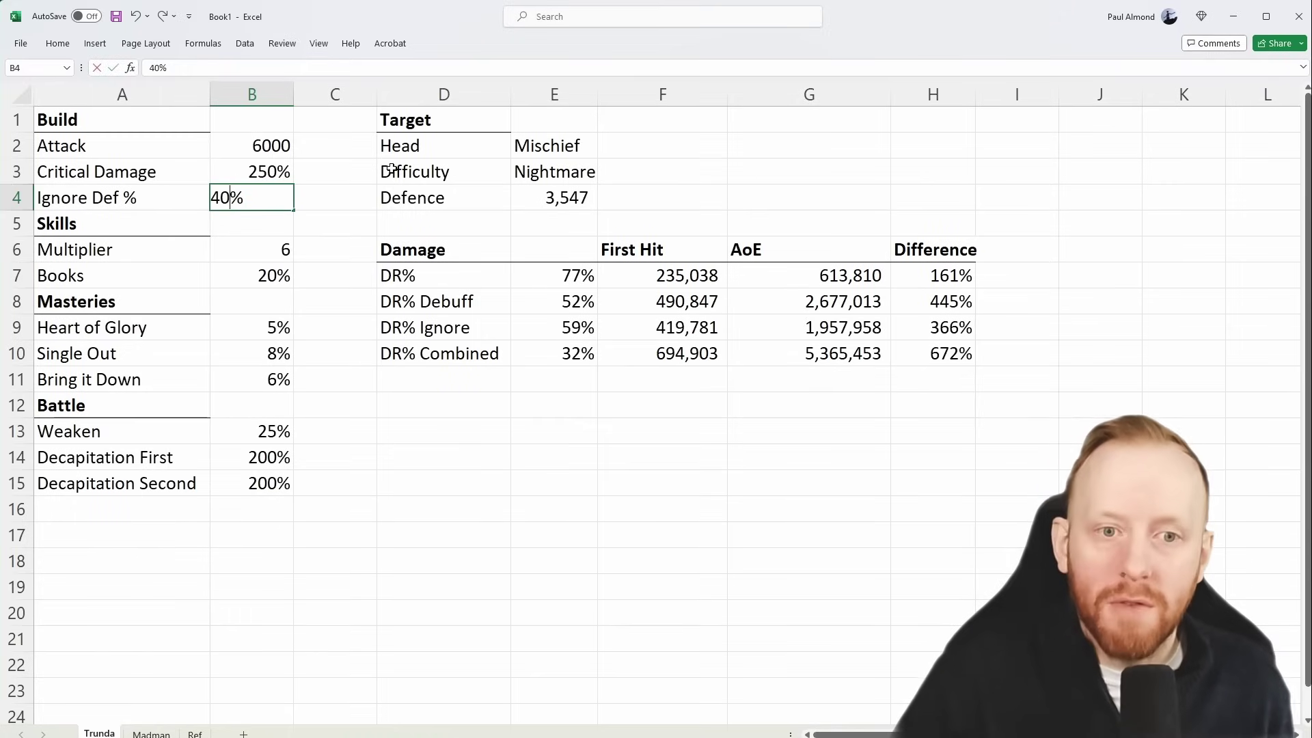
pyautogui.press('Return')
pyautogui.click(437, 405)
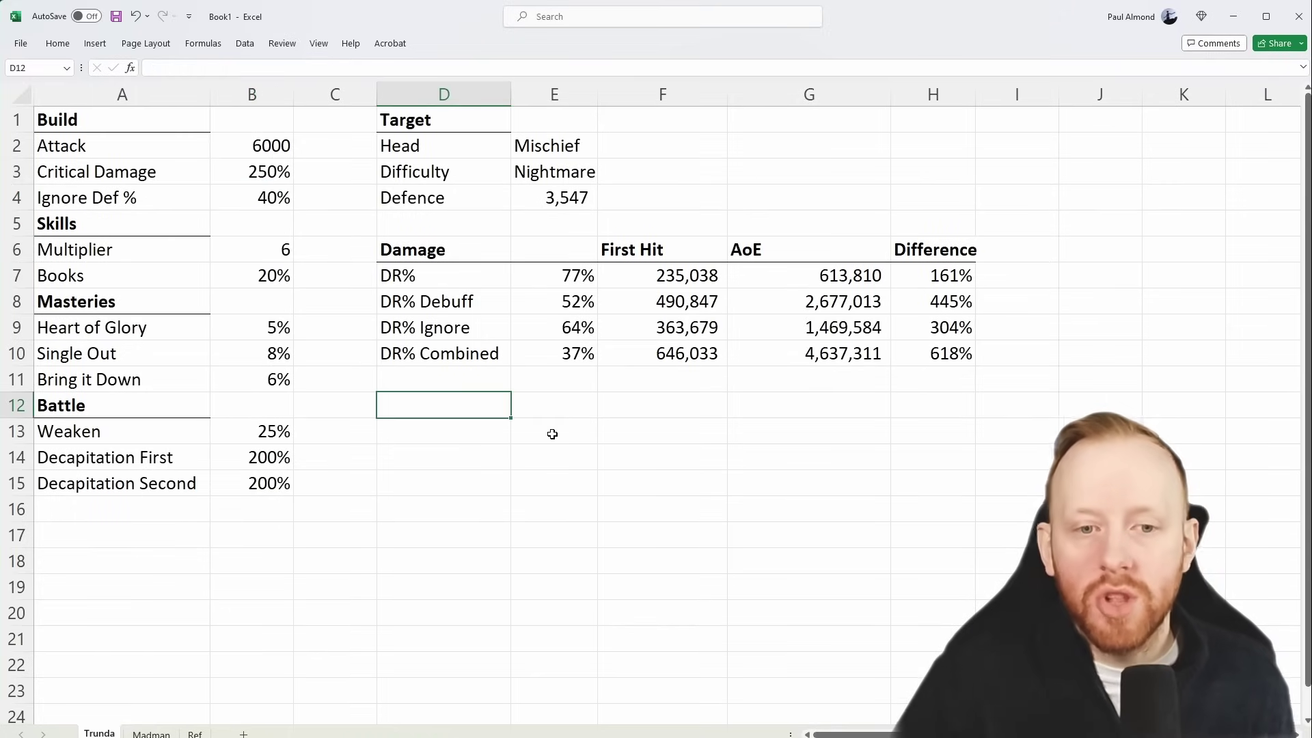
# Step: Review the Decapitation, mastery, target head, First Hit and AoE values on the Trunda sheet
pyautogui.click(242, 478)
pyautogui.click(254, 456)
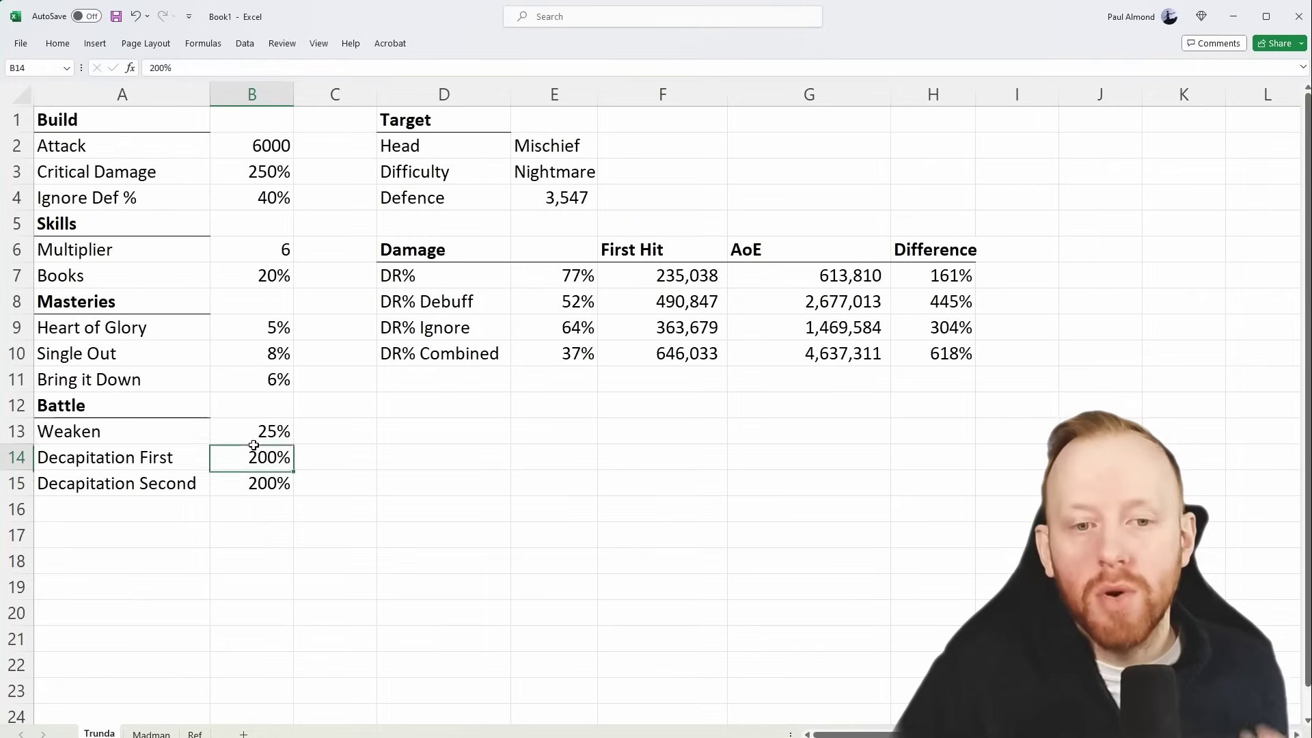
pyautogui.moveTo(281, 319); pyautogui.dragTo(280, 380)
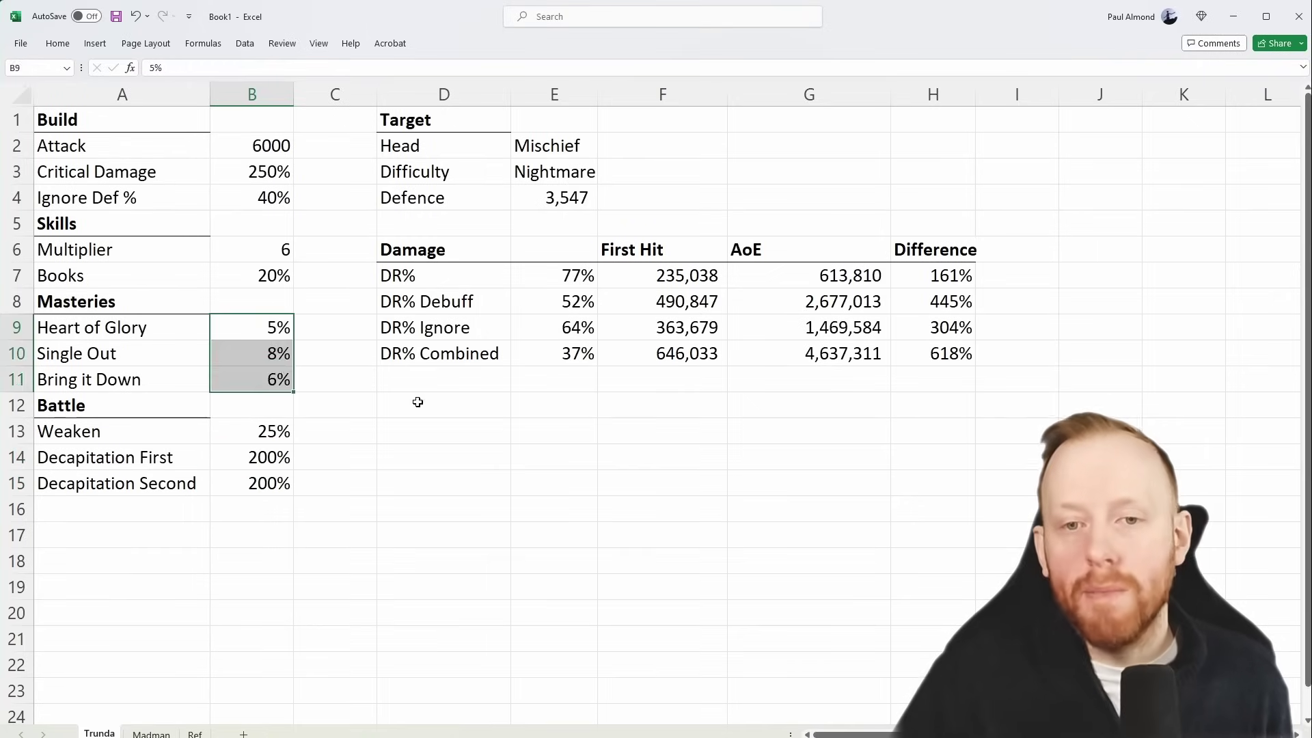
pyautogui.click(419, 403)
pyautogui.click(633, 368)
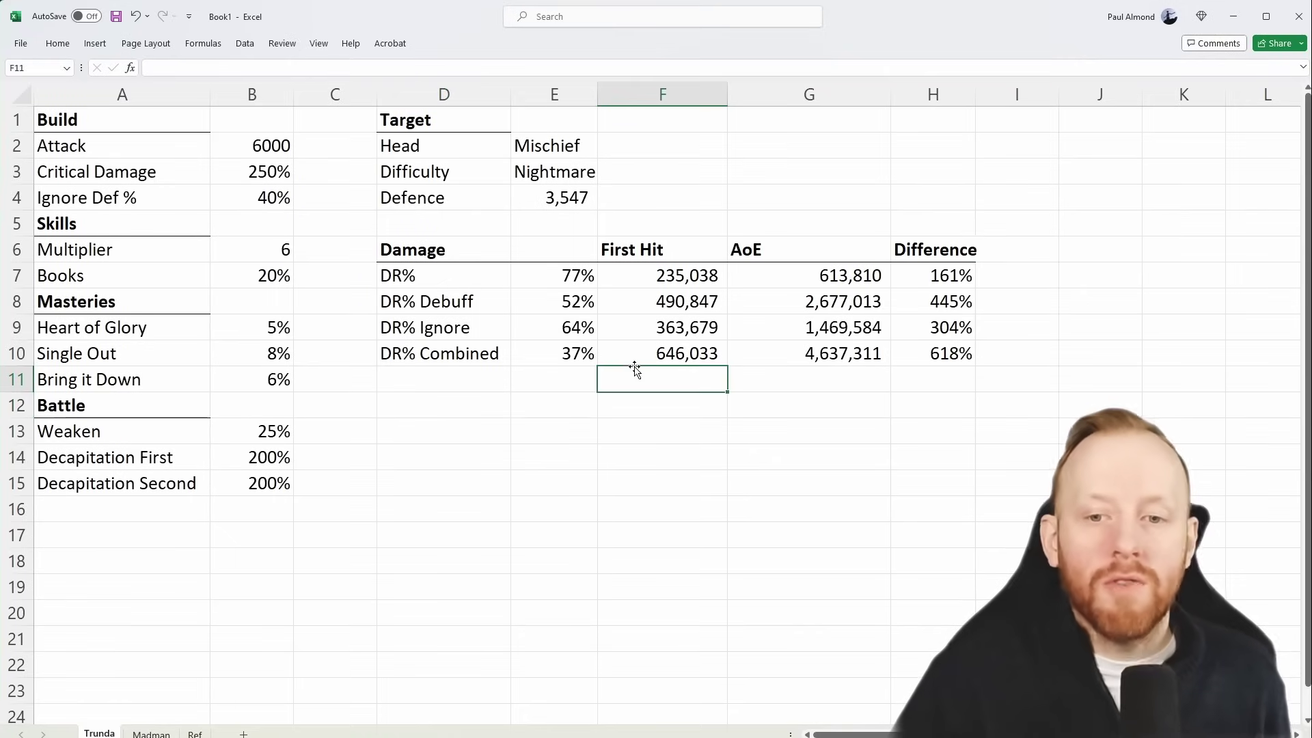
pyautogui.click(791, 348)
pyautogui.click(578, 149)
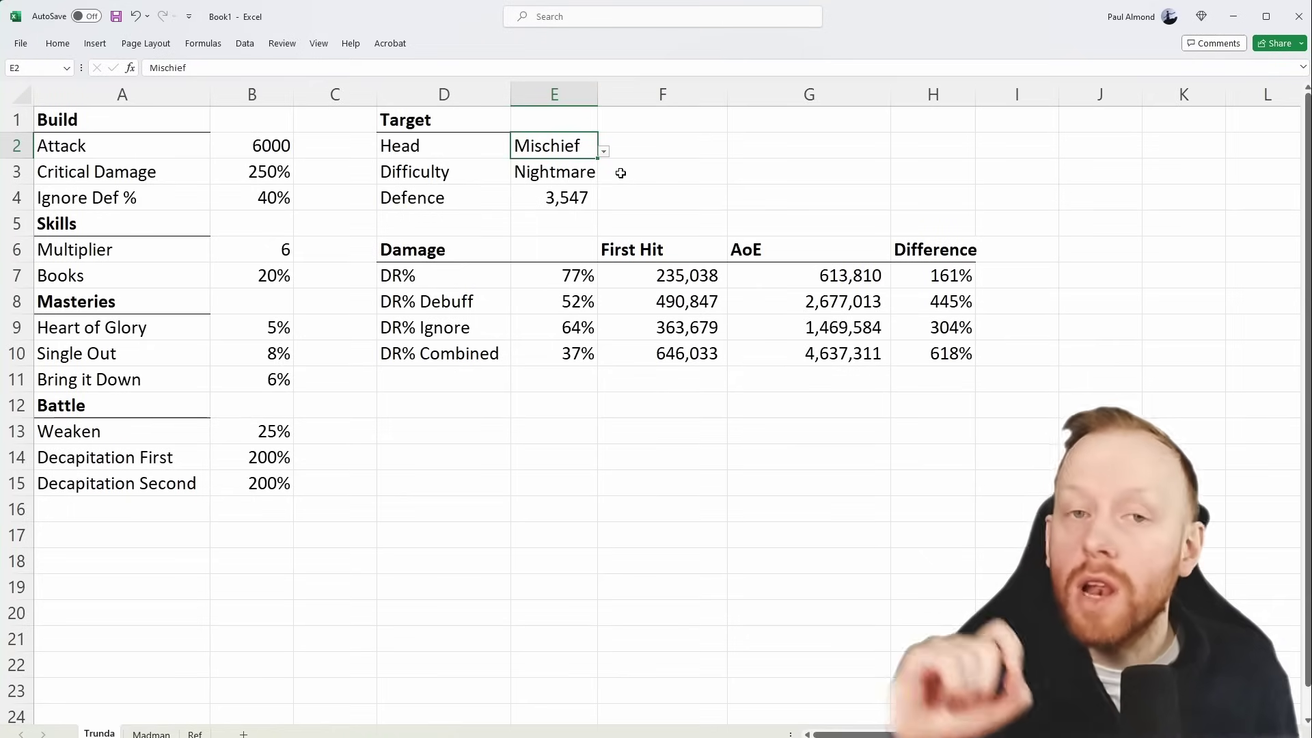
pyautogui.moveTo(690, 356); pyautogui.dragTo(697, 279)
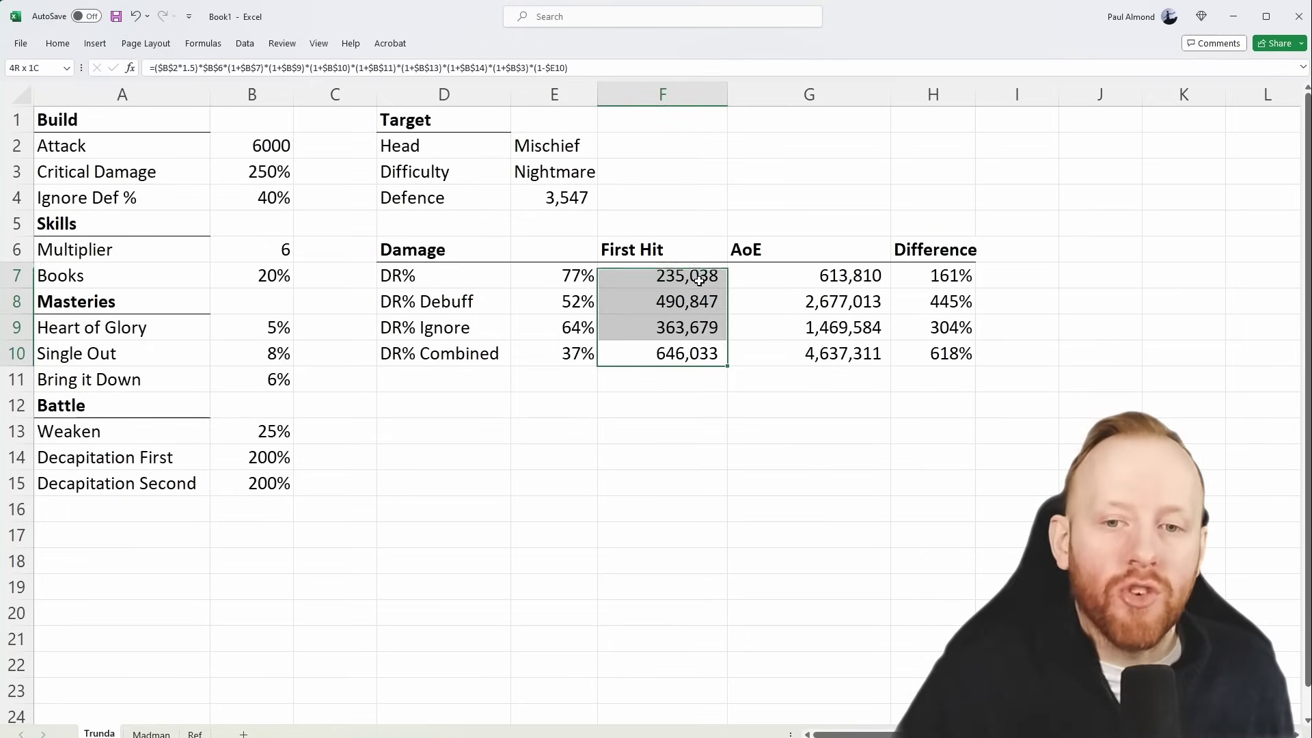
pyautogui.click(736, 455)
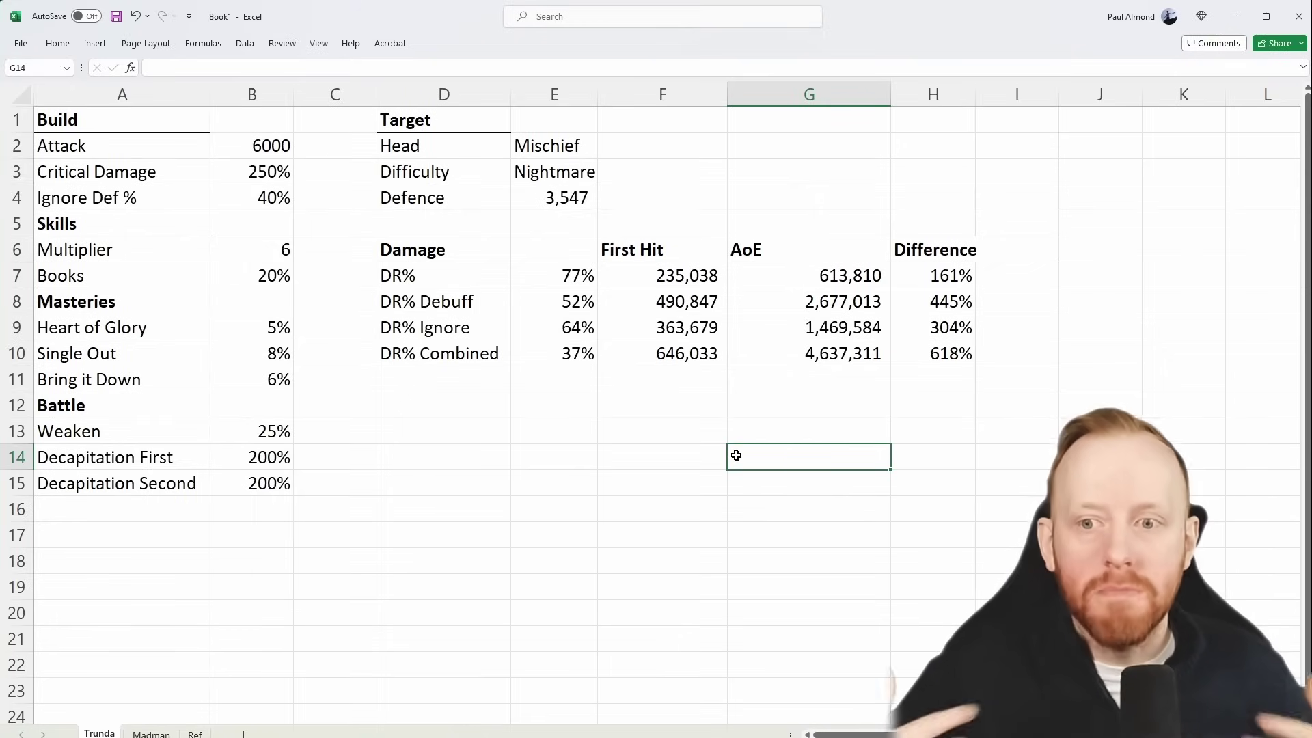
# Step: Switch to the Madman sheet and set the build's Ignore Def % to 40%
pyautogui.hotkey('ctrl', 'pagedown')
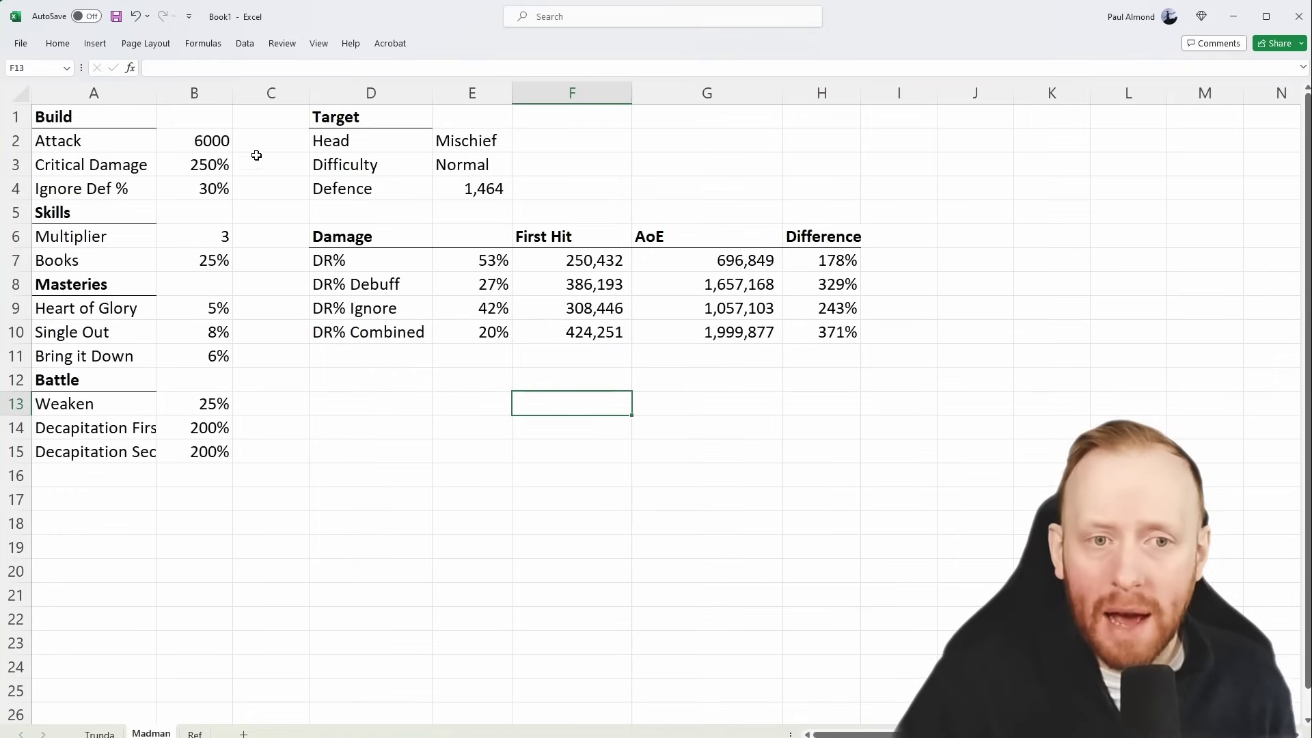
pyautogui.click(226, 140)
pyautogui.click(225, 164)
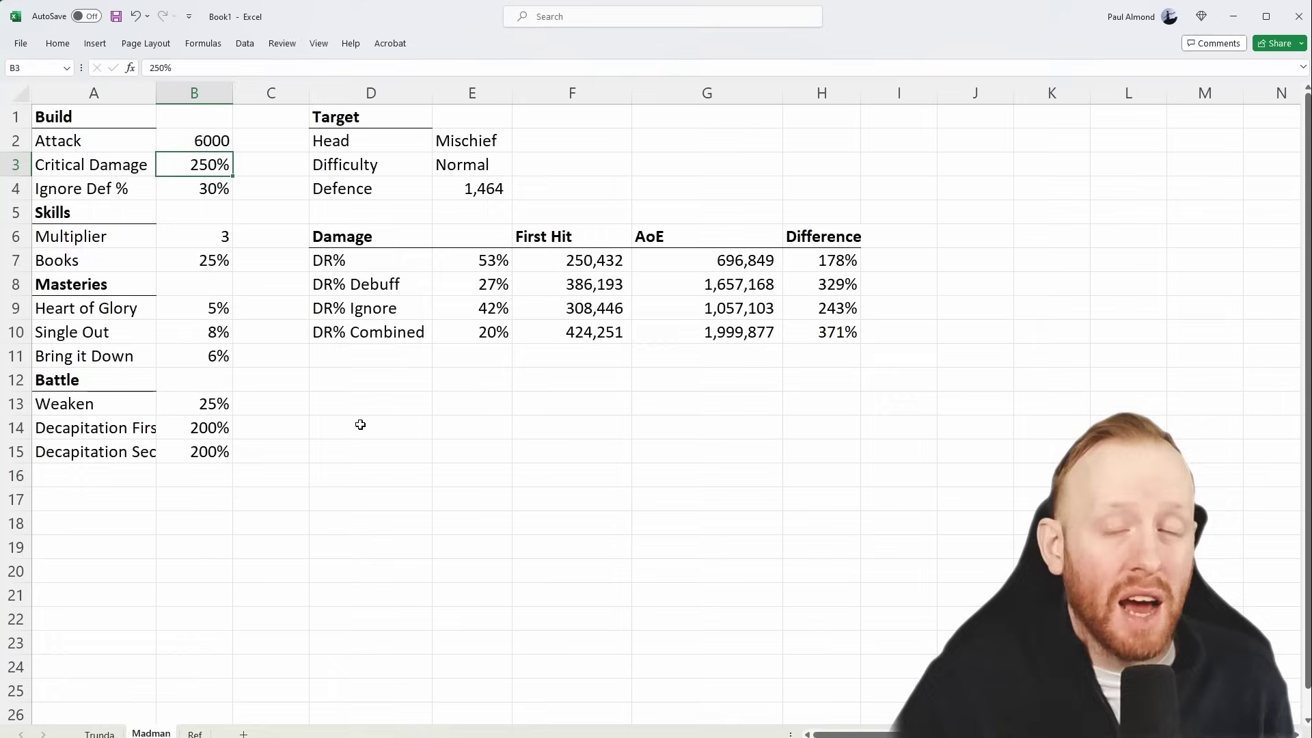
pyautogui.click(208, 190)
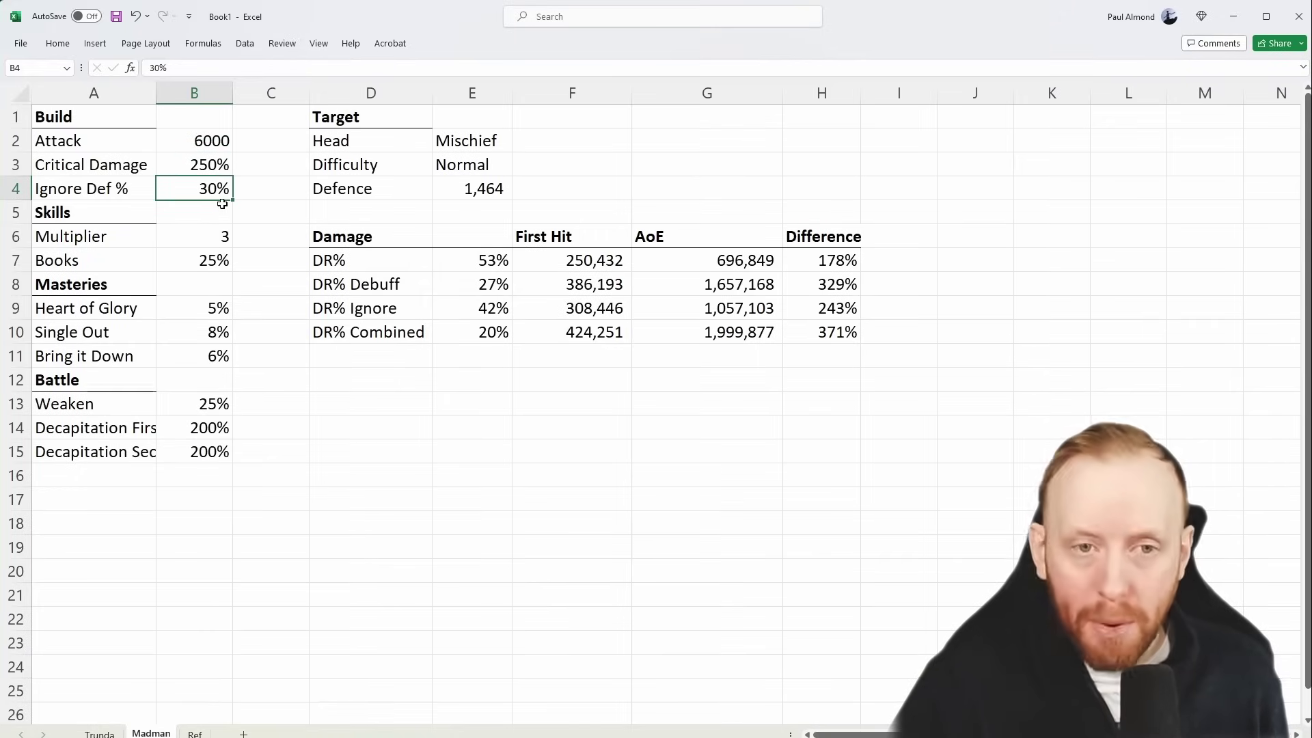
pyautogui.write('40')
pyautogui.press('Return')
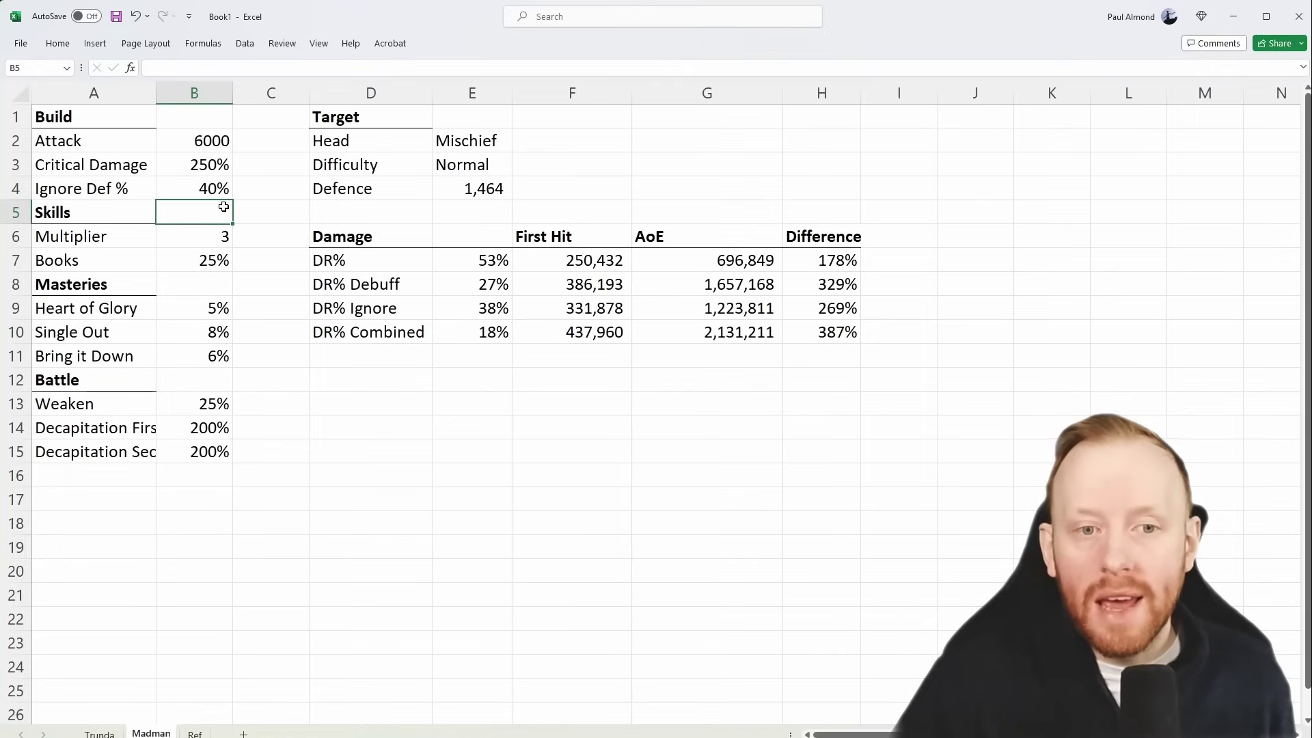
# Step: Review the Madman skill, mastery, Weaken and Decapitation values and the First Hit formula in the DR% Combined row
pyautogui.click(201, 242)
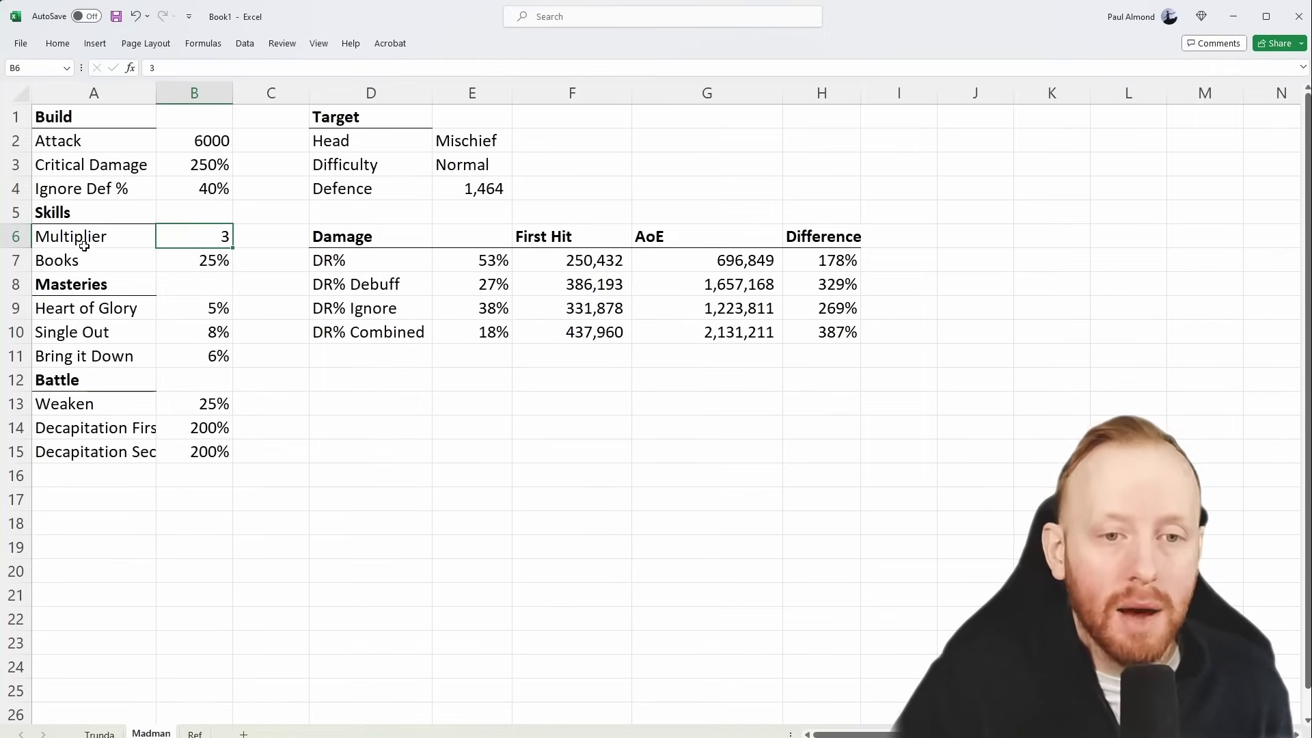
pyautogui.click(179, 257)
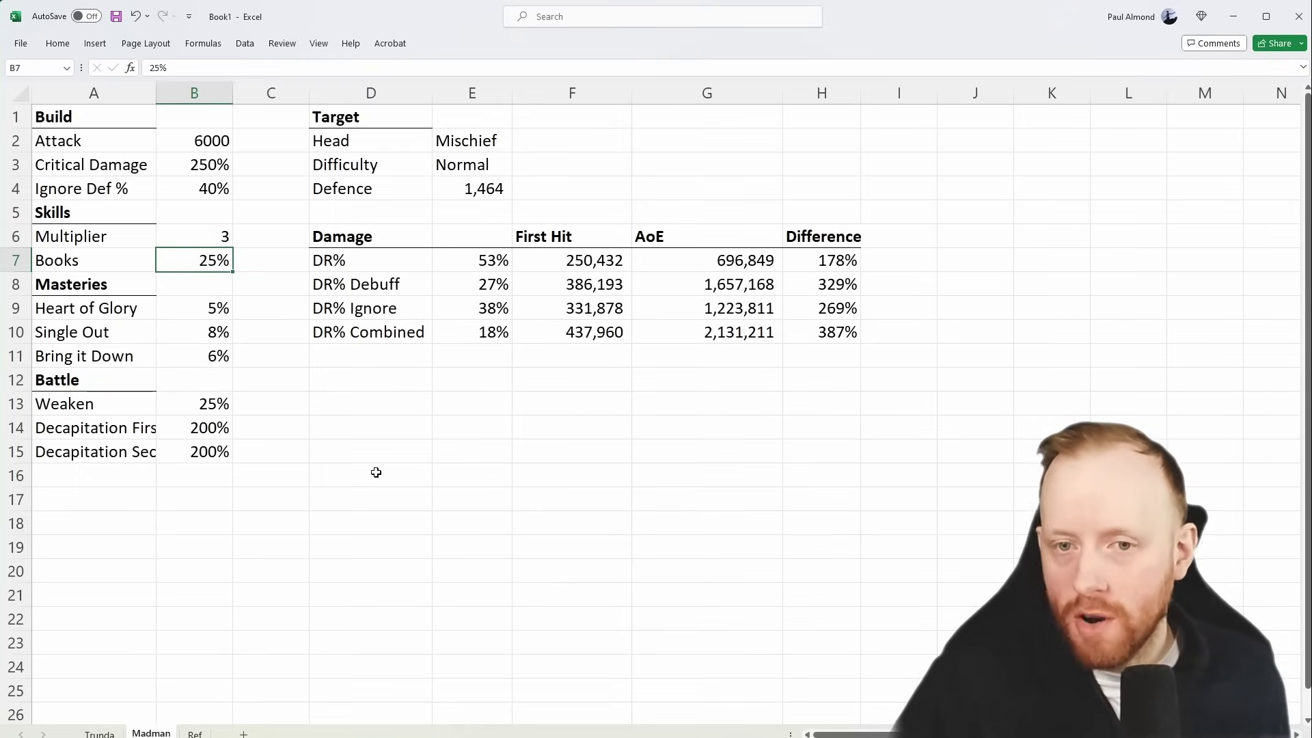
pyautogui.moveTo(221, 311); pyautogui.dragTo(222, 350)
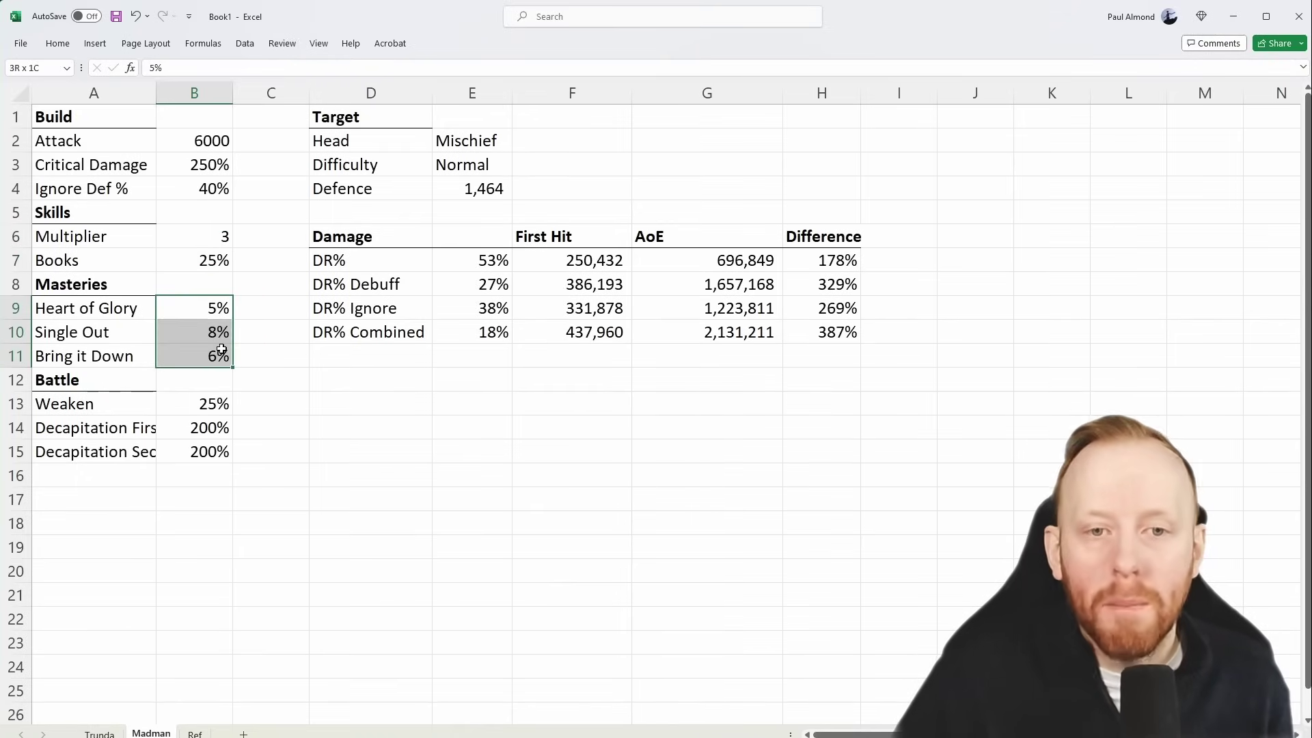
pyautogui.click(313, 383)
pyautogui.click(211, 401)
pyautogui.click(214, 430)
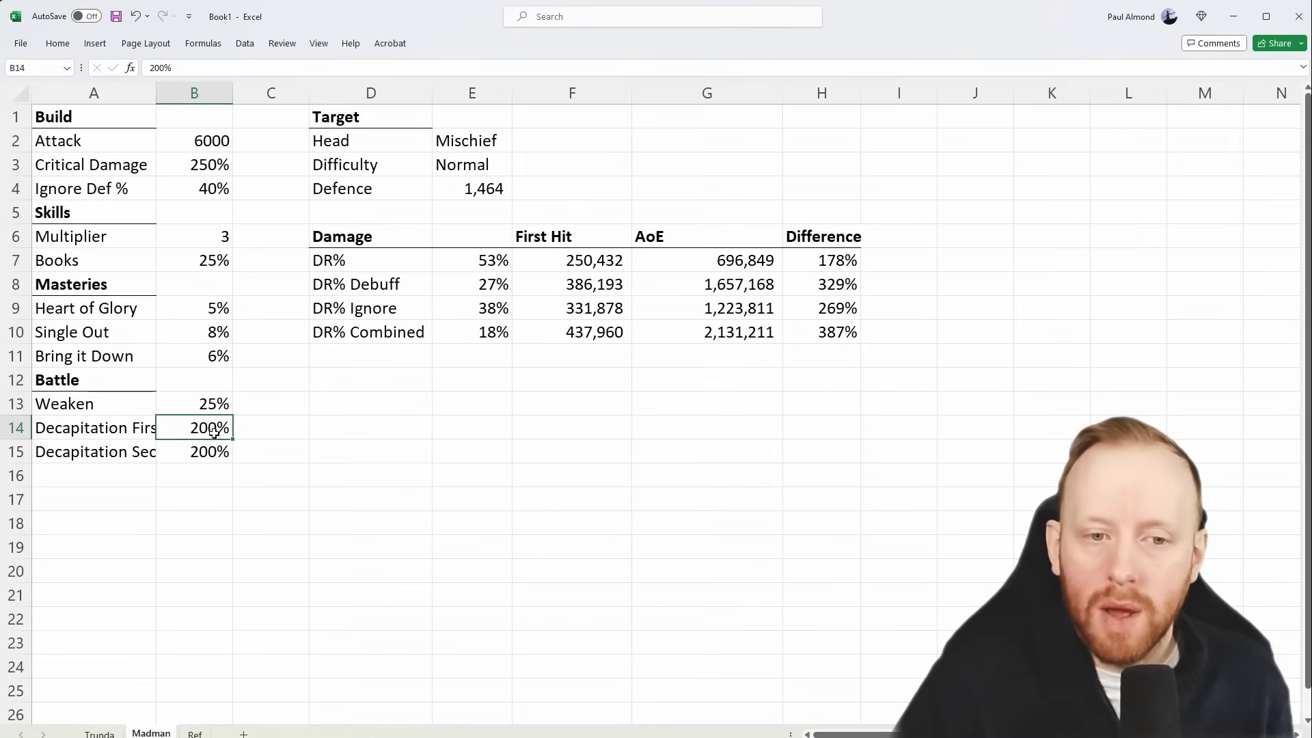
pyautogui.moveTo(214, 430); pyautogui.dragTo(212, 445)
pyautogui.click(560, 427)
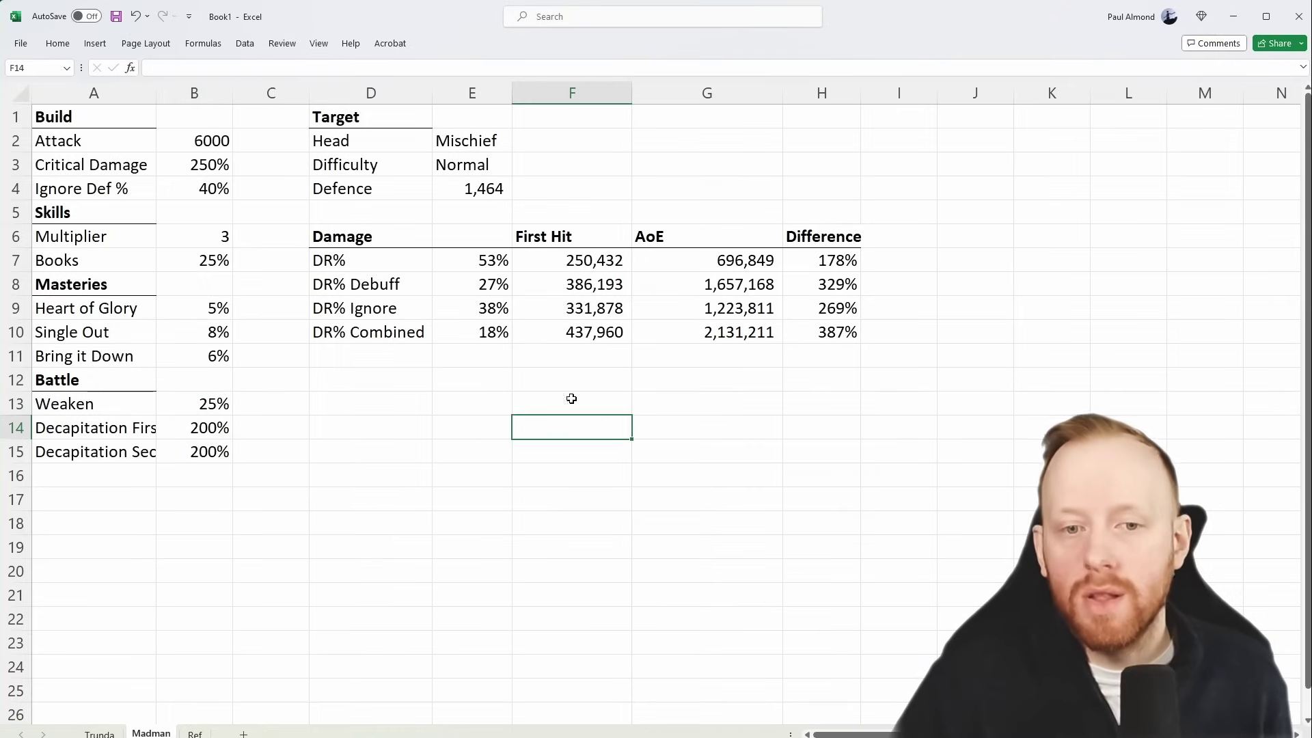
pyautogui.click(586, 334)
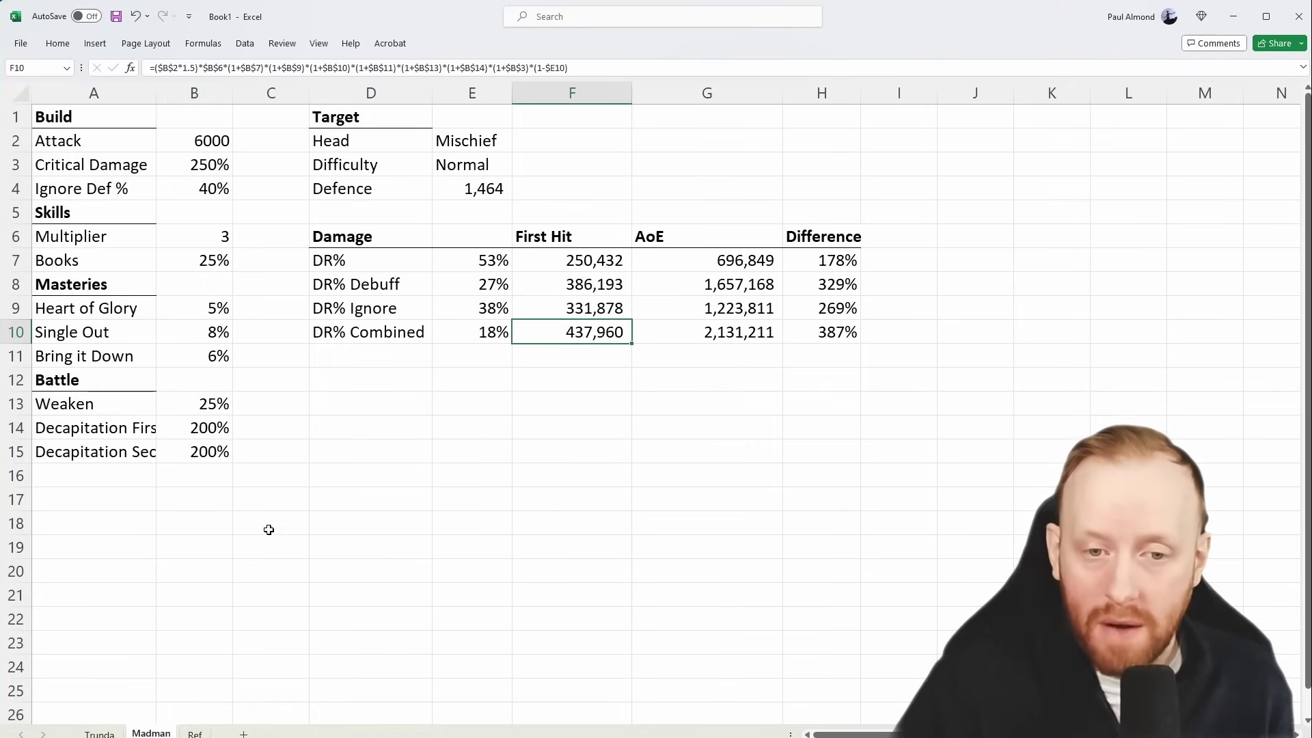
# Step: Compare the damage tables of the Trunda and Madman sheets, ending on the Madman sheet
pyautogui.click(110, 734)
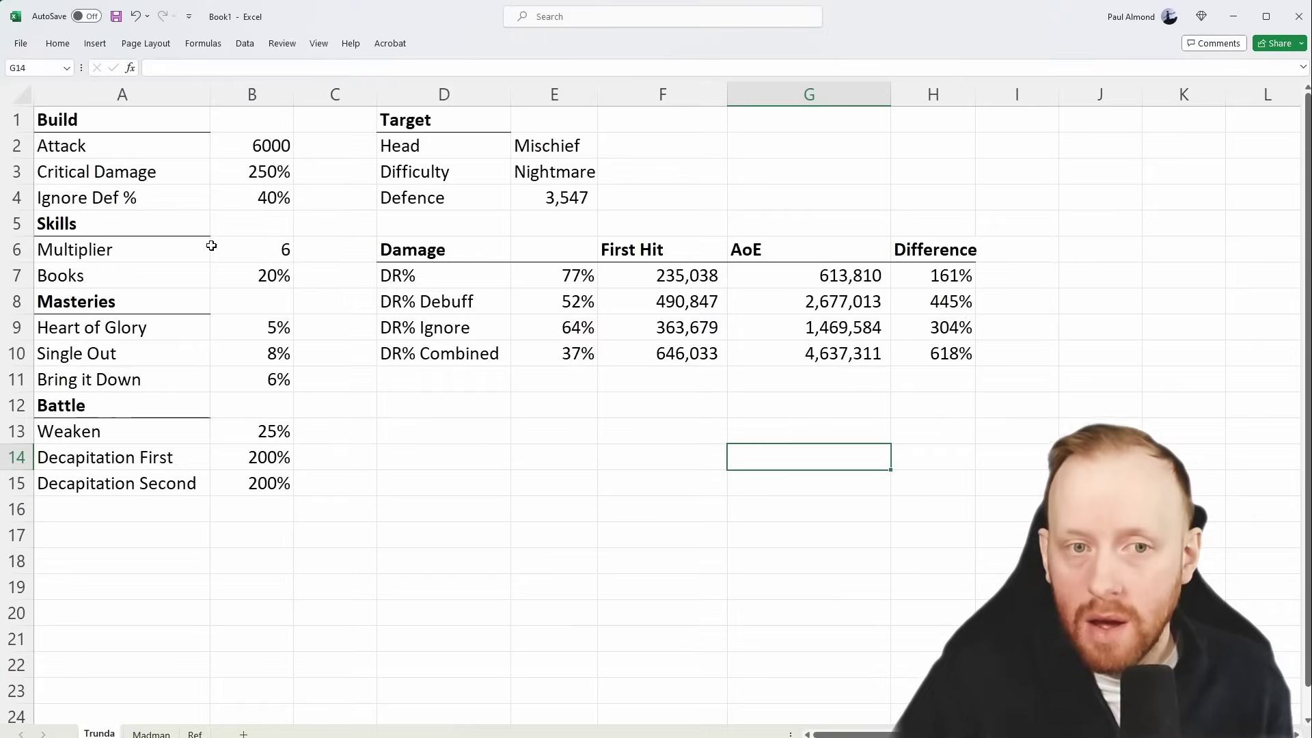
pyautogui.click(143, 734)
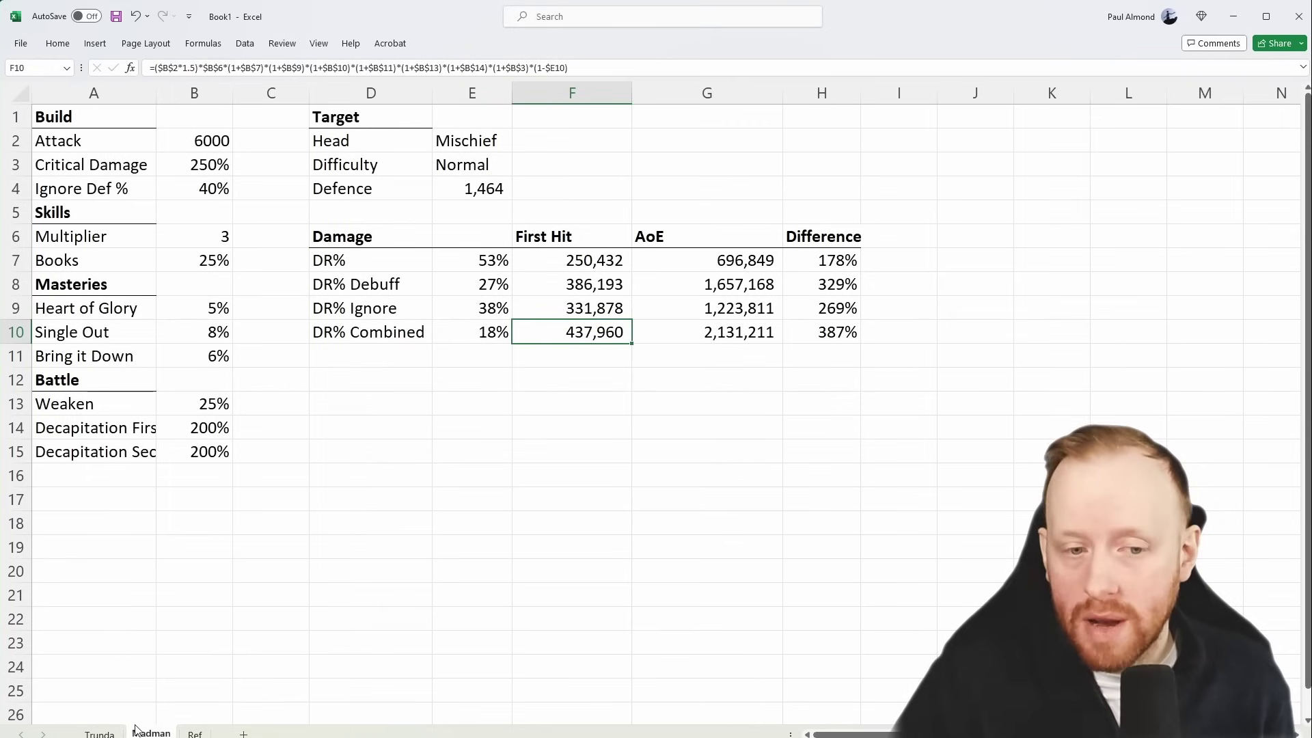
pyautogui.click(99, 734)
pyautogui.click(150, 734)
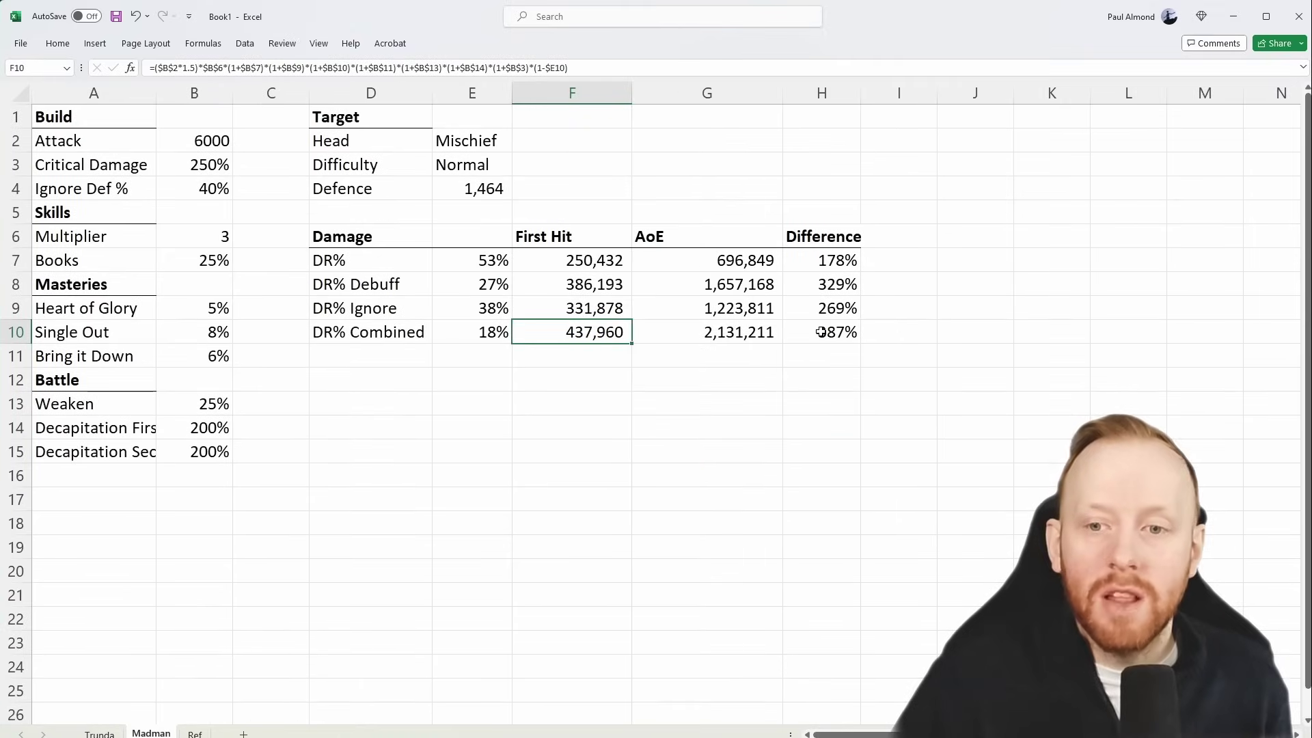
pyautogui.click(95, 734)
pyautogui.click(150, 734)
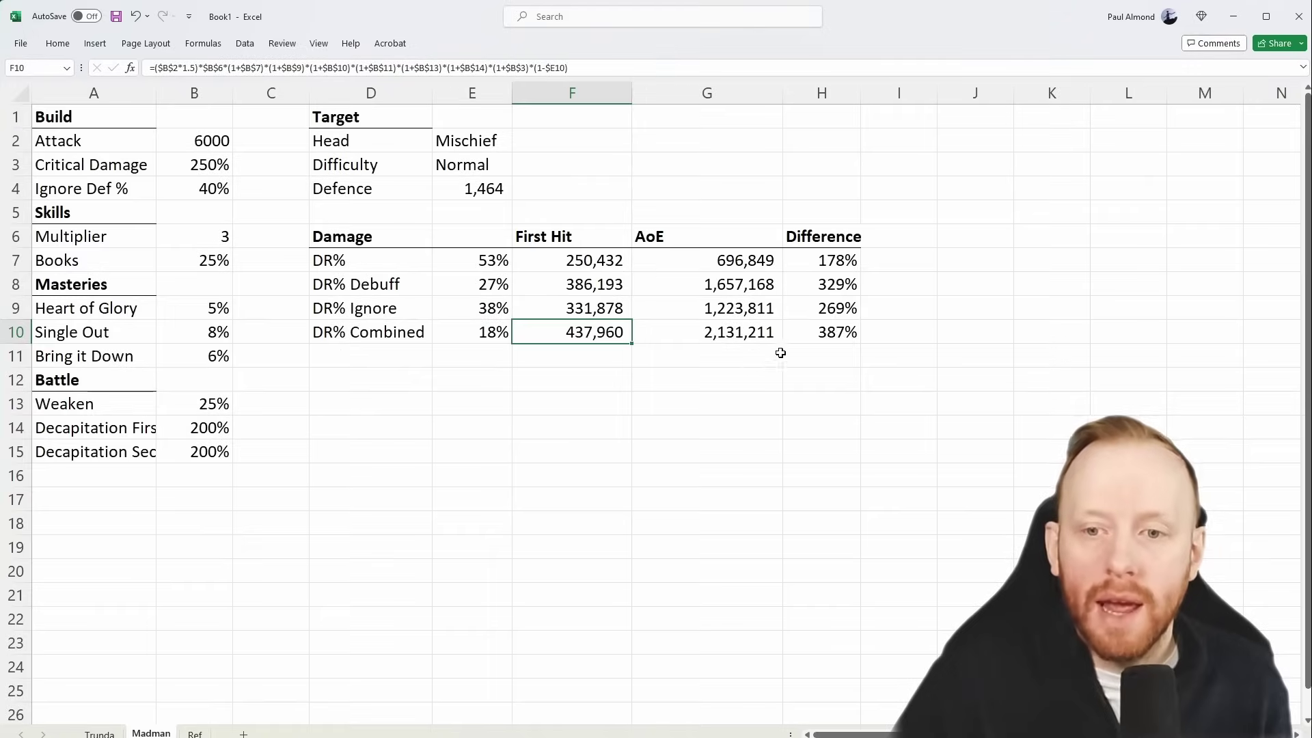
# Step: Examine the Difference, AoE and First Hit cells of the Madman DR% Combined row
pyautogui.click(830, 329)
pyautogui.click(684, 430)
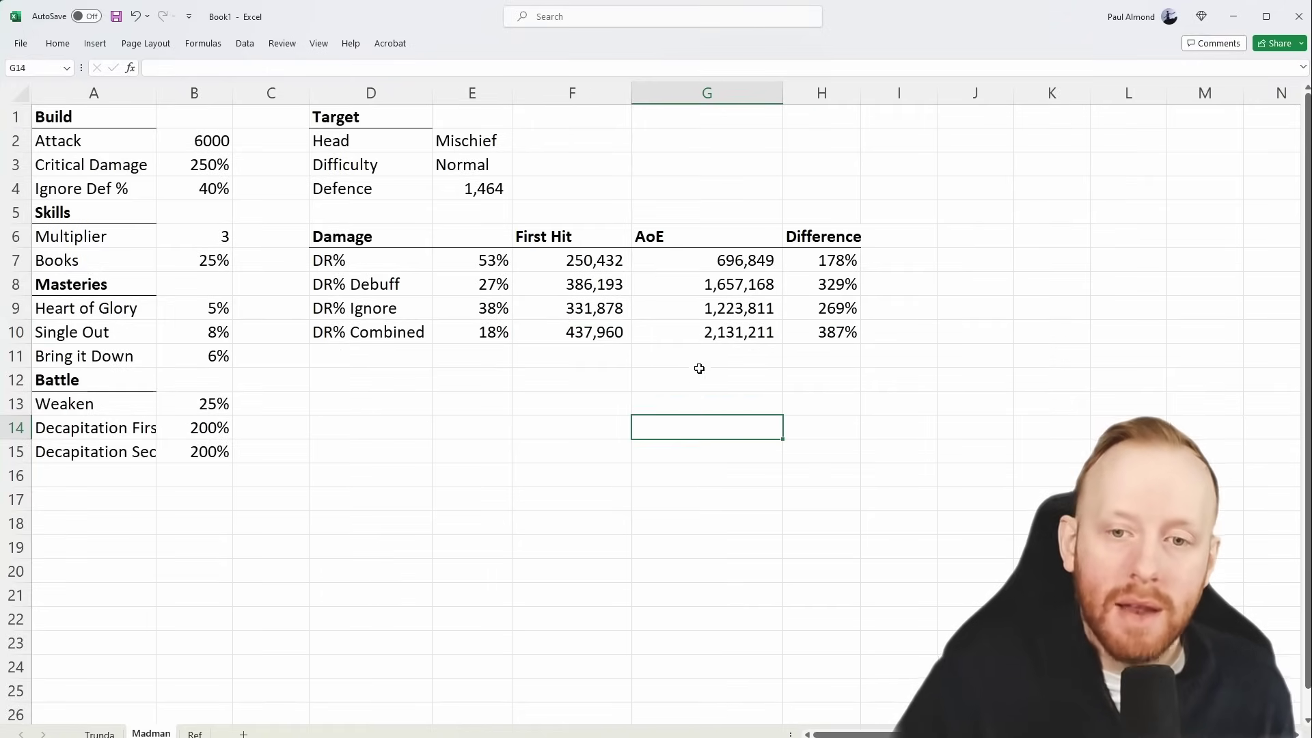
pyautogui.click(707, 333)
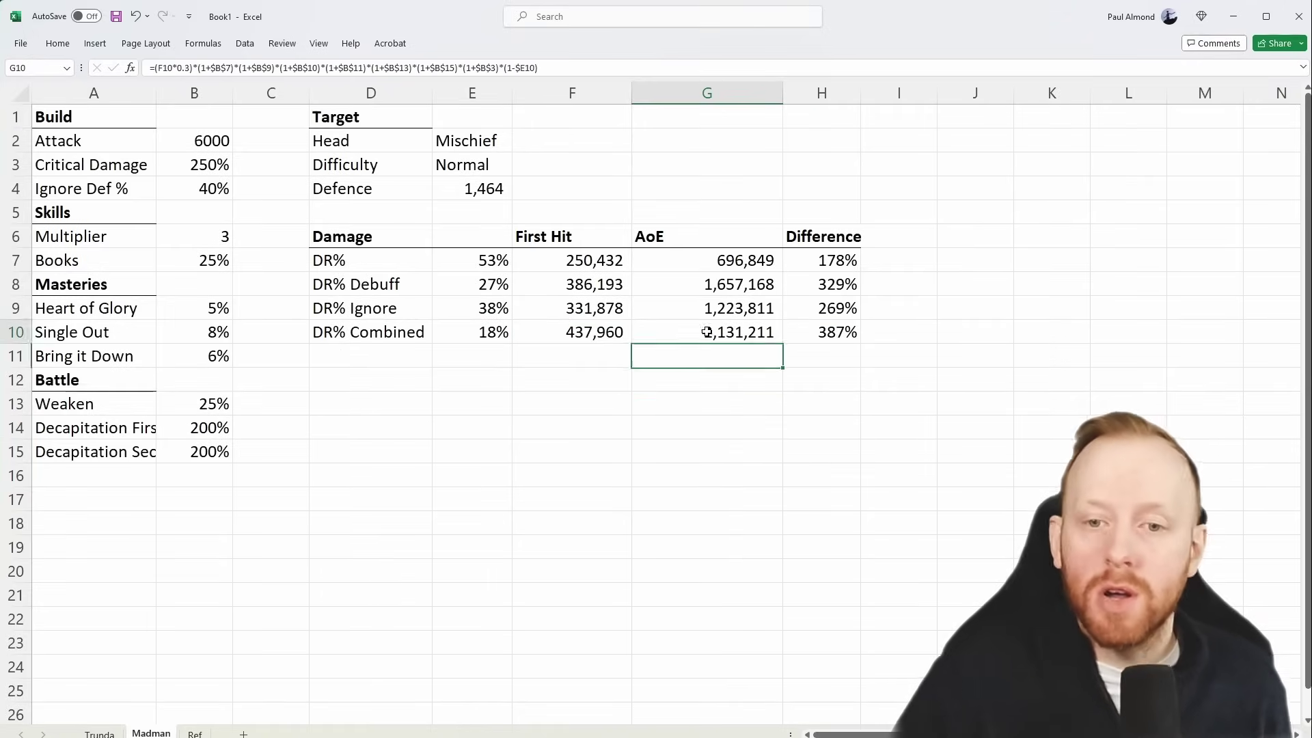
pyautogui.click(561, 340)
pyautogui.click(718, 376)
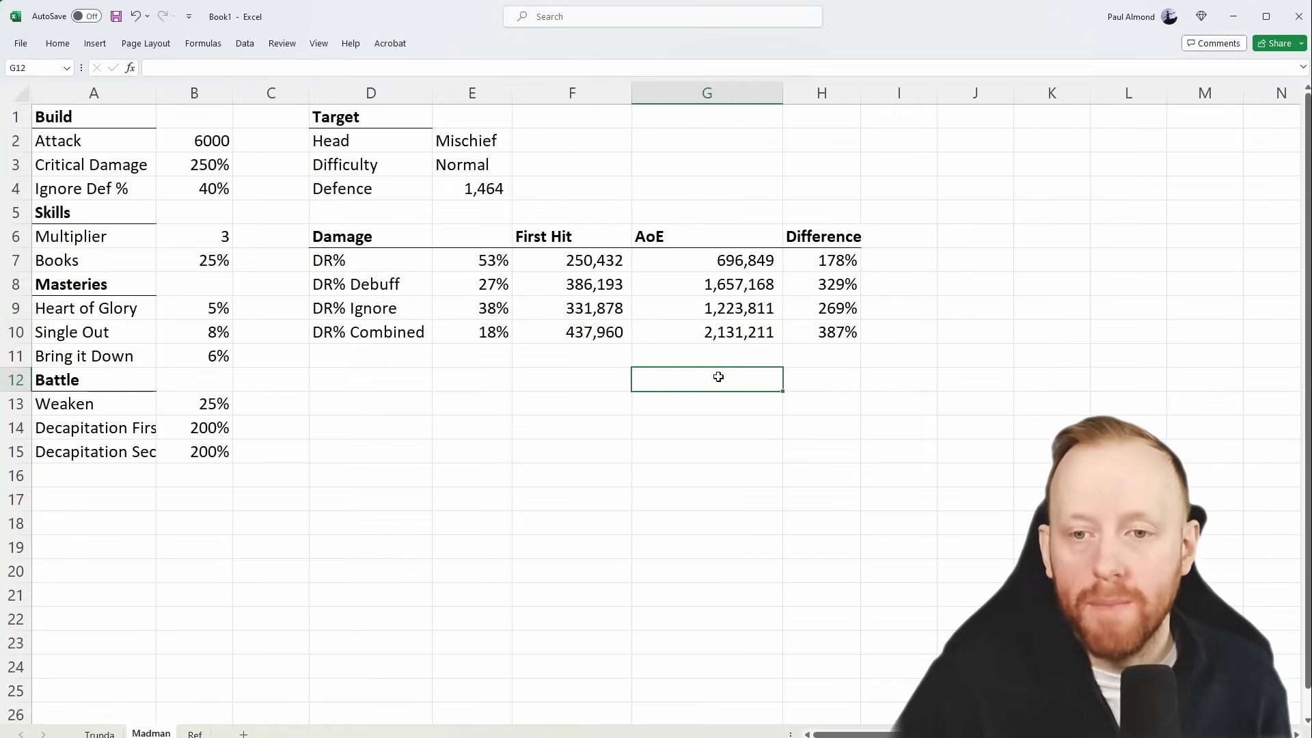
# Step: Try 0% for both Decapitation First and Decapitation Second on the Madman sheet, and set both back to 200%
pyautogui.click(207, 430)
pyautogui.write('0')
pyautogui.press('Return')
pyautogui.write('0')
pyautogui.press('Return')
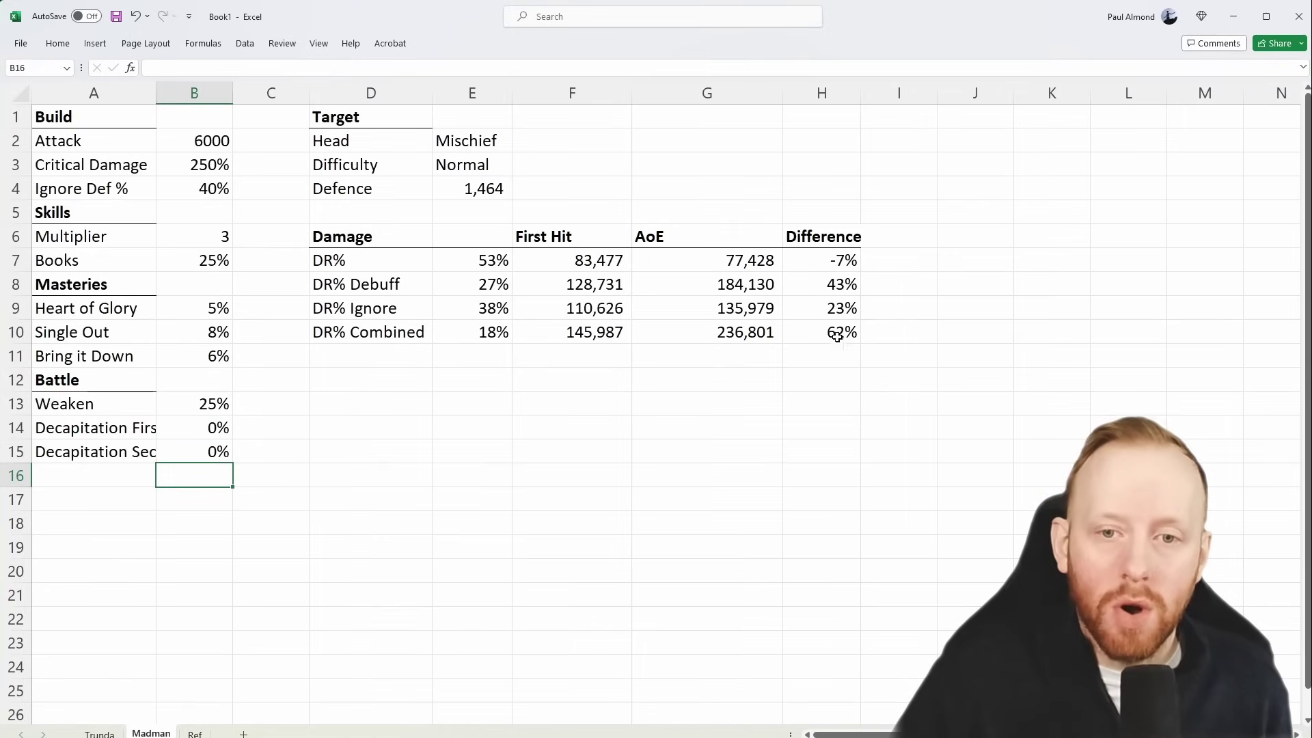
pyautogui.click(226, 427)
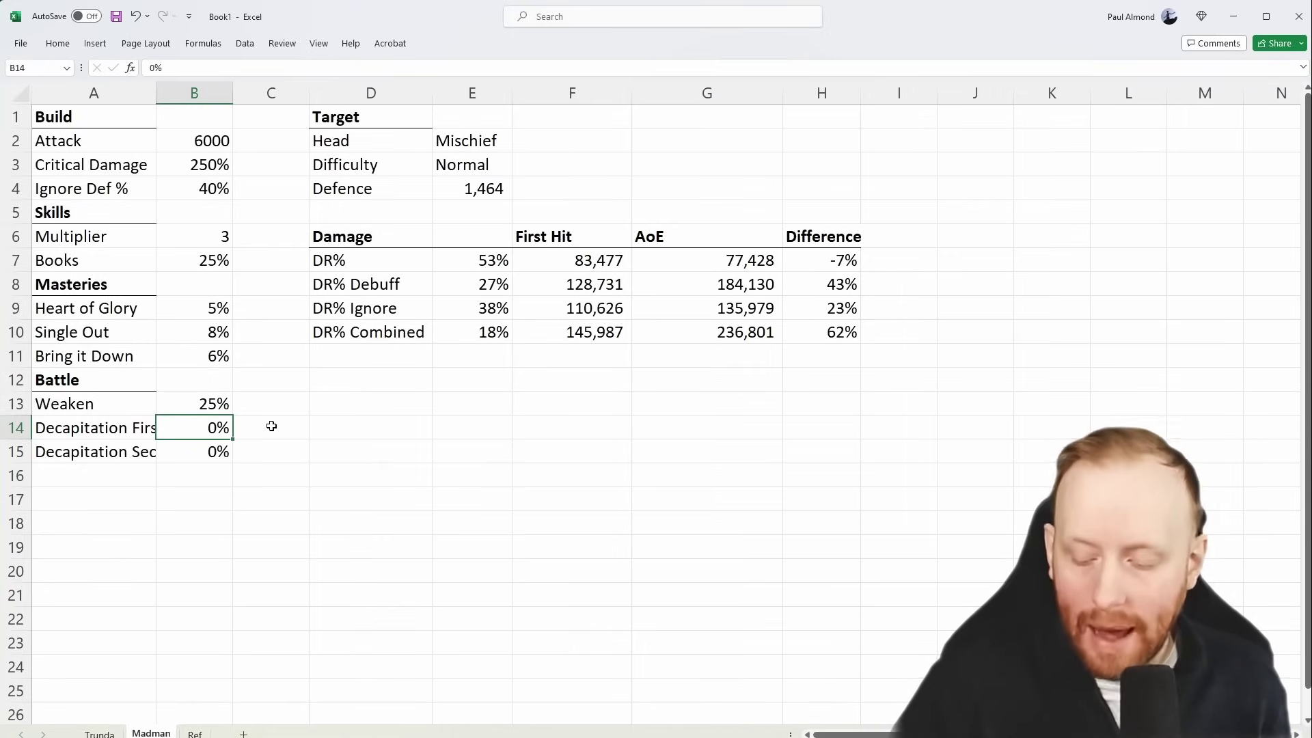
pyautogui.write('200')
pyautogui.press('Return')
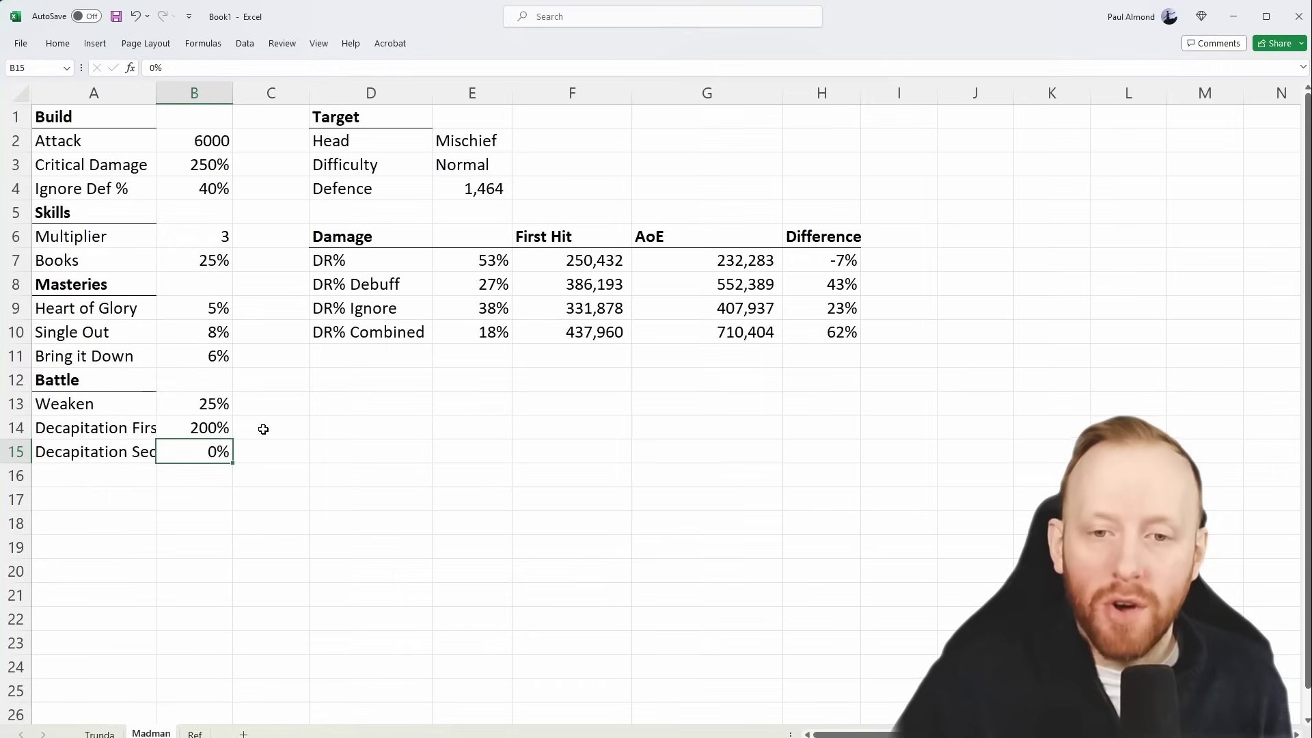
pyautogui.write('200')
pyautogui.press('Return')
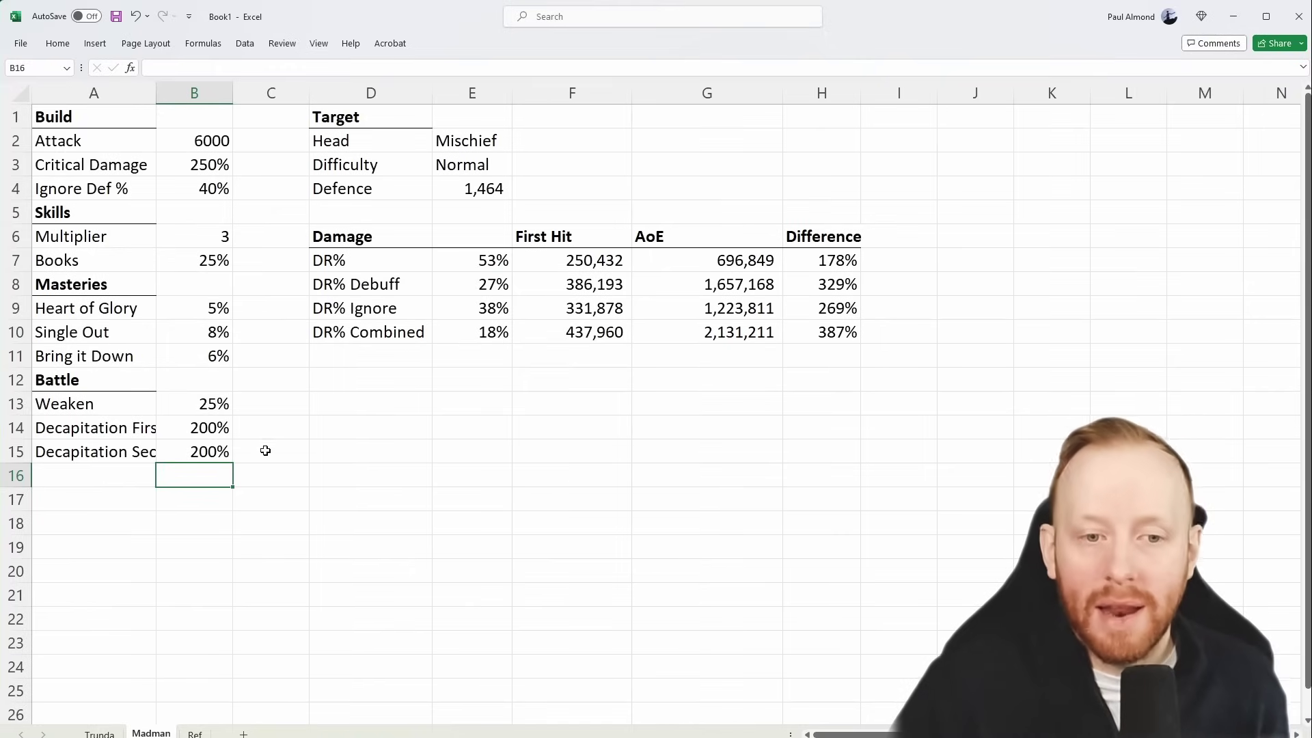
# Step: Check the Decapitation values and combined AoE damage, and set the Madman target difficulty to Nightmare
pyautogui.moveTo(213, 429); pyautogui.dragTo(212, 463)
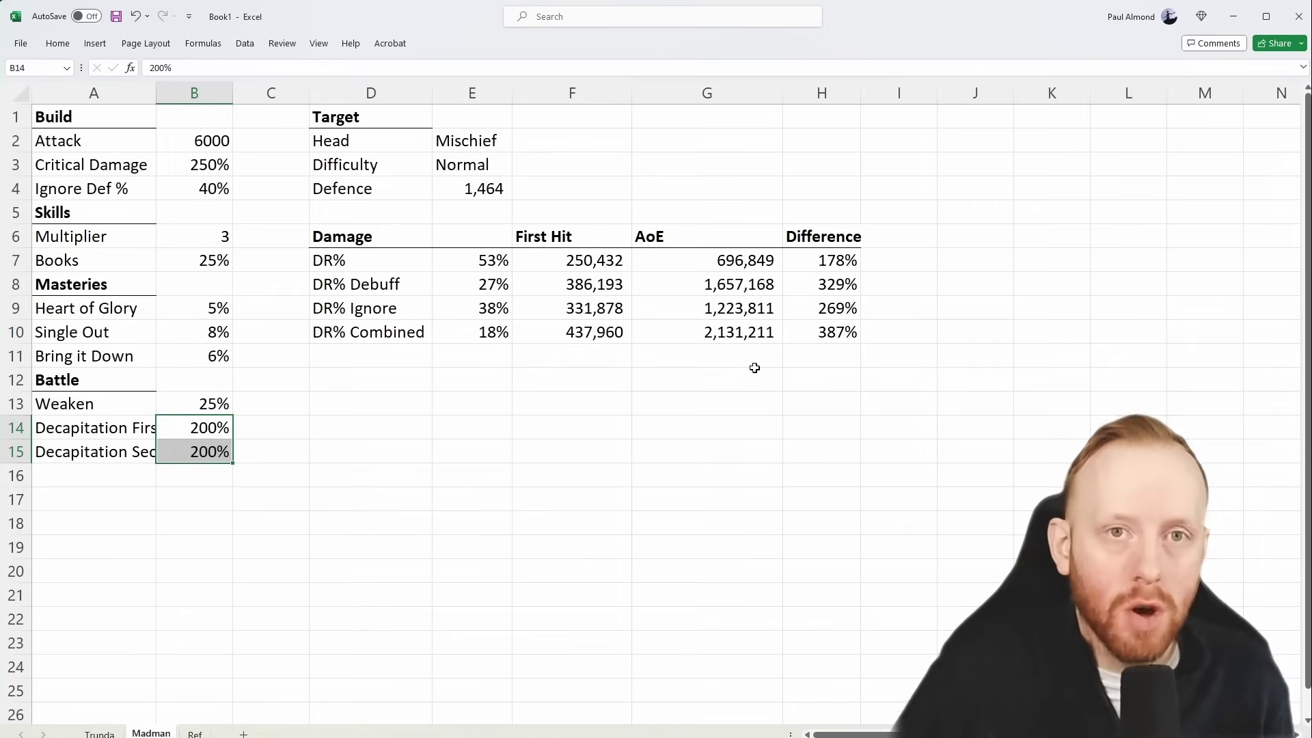
pyautogui.click(717, 334)
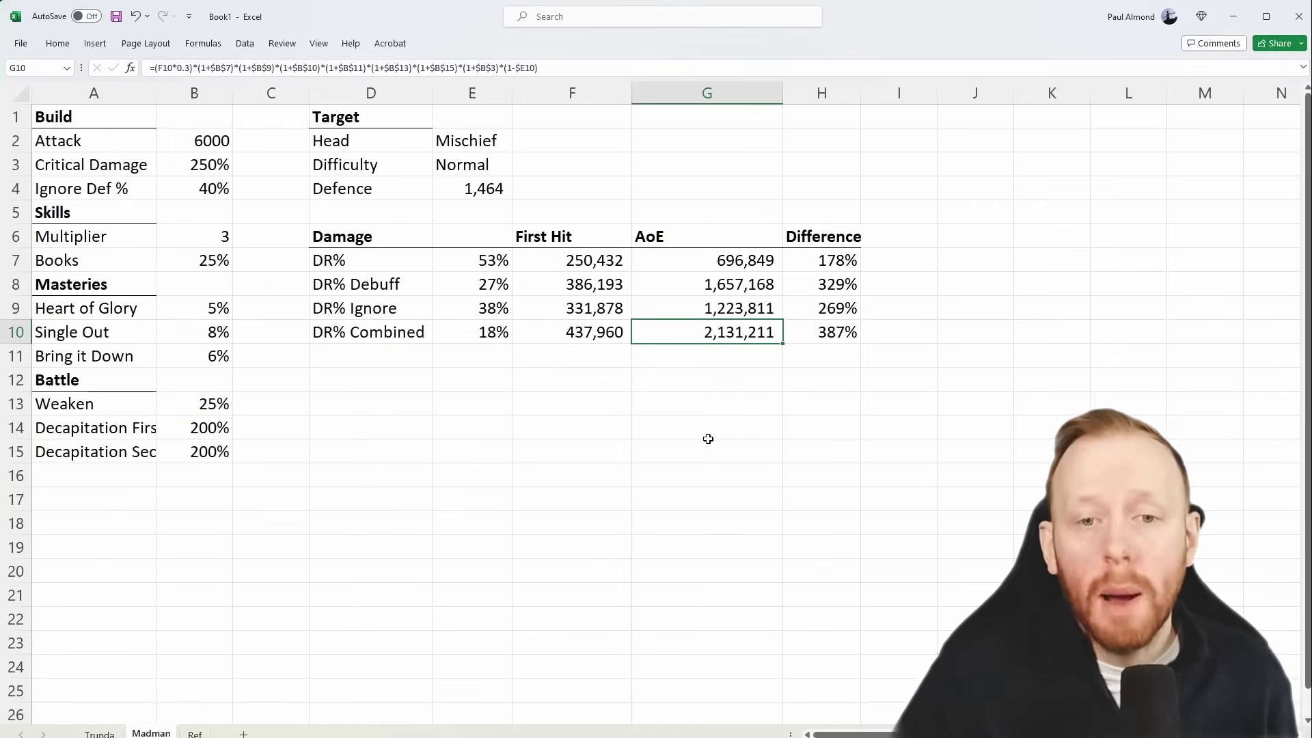
pyautogui.click(490, 172)
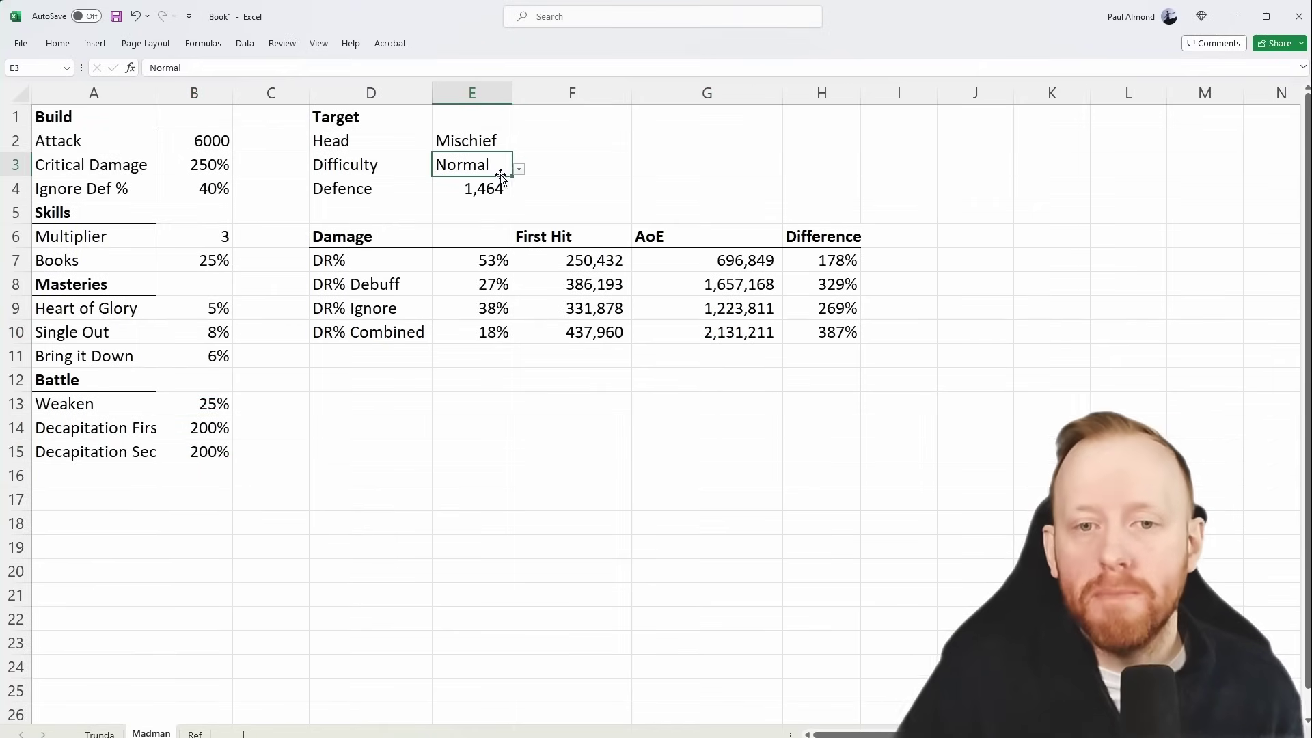
pyautogui.hotkey('alt', 'Down')
pyautogui.press('Down')
pyautogui.press('Return')
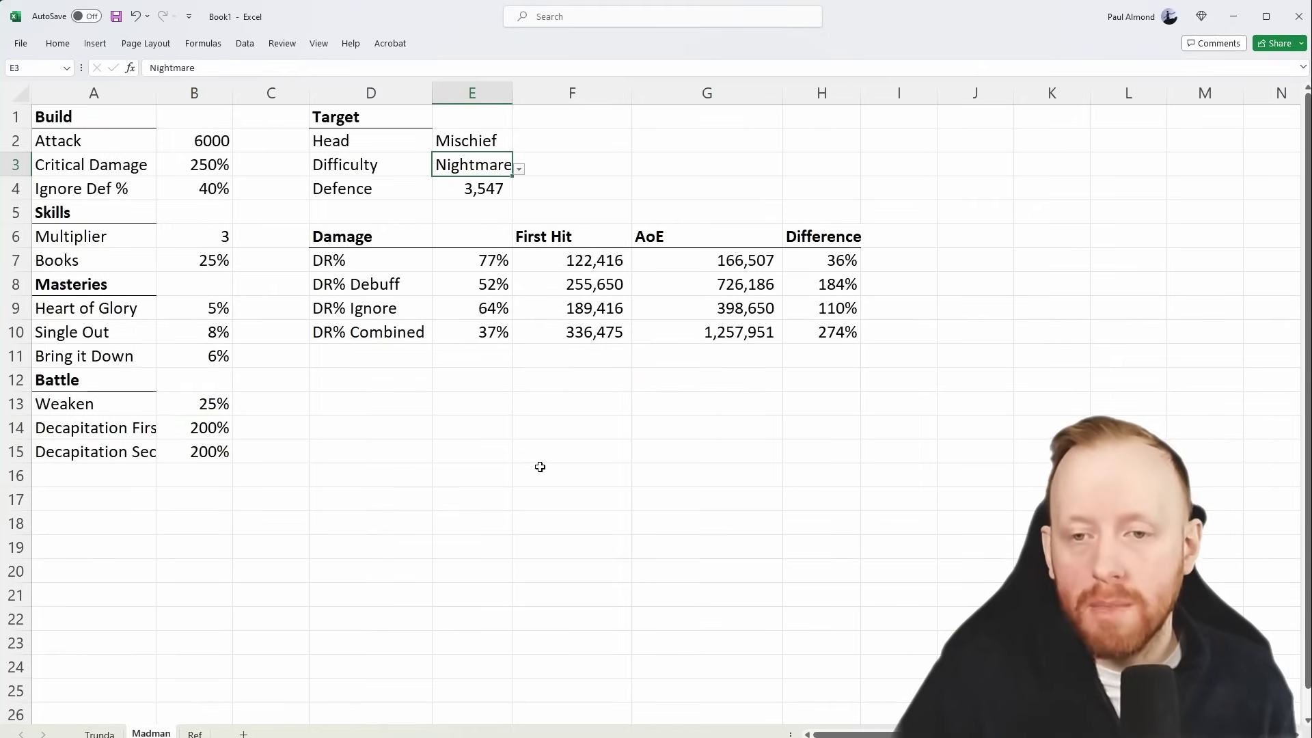
# Step: Examine the Madman DR% Combined row for the Nightmare target and the target's difficulty setting
pyautogui.moveTo(847, 333); pyautogui.dragTo(454, 334)
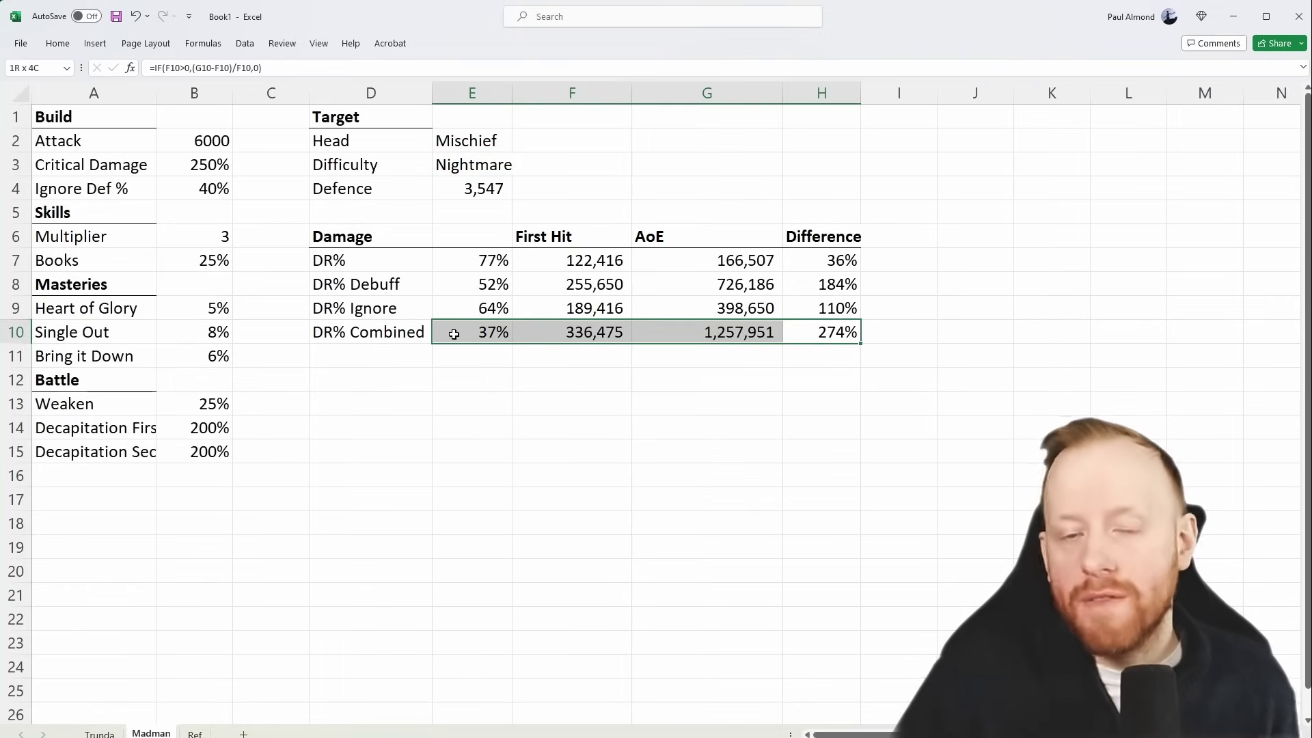
pyautogui.click(468, 402)
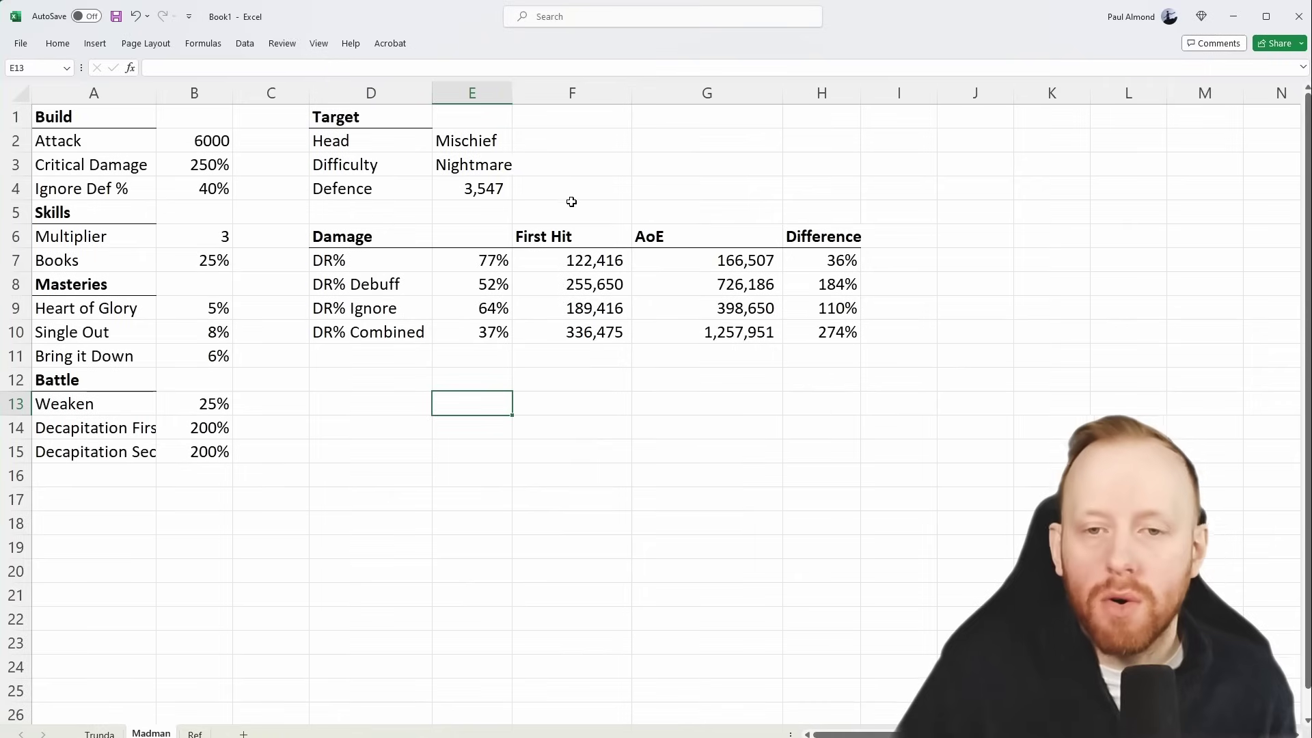
pyautogui.click(500, 166)
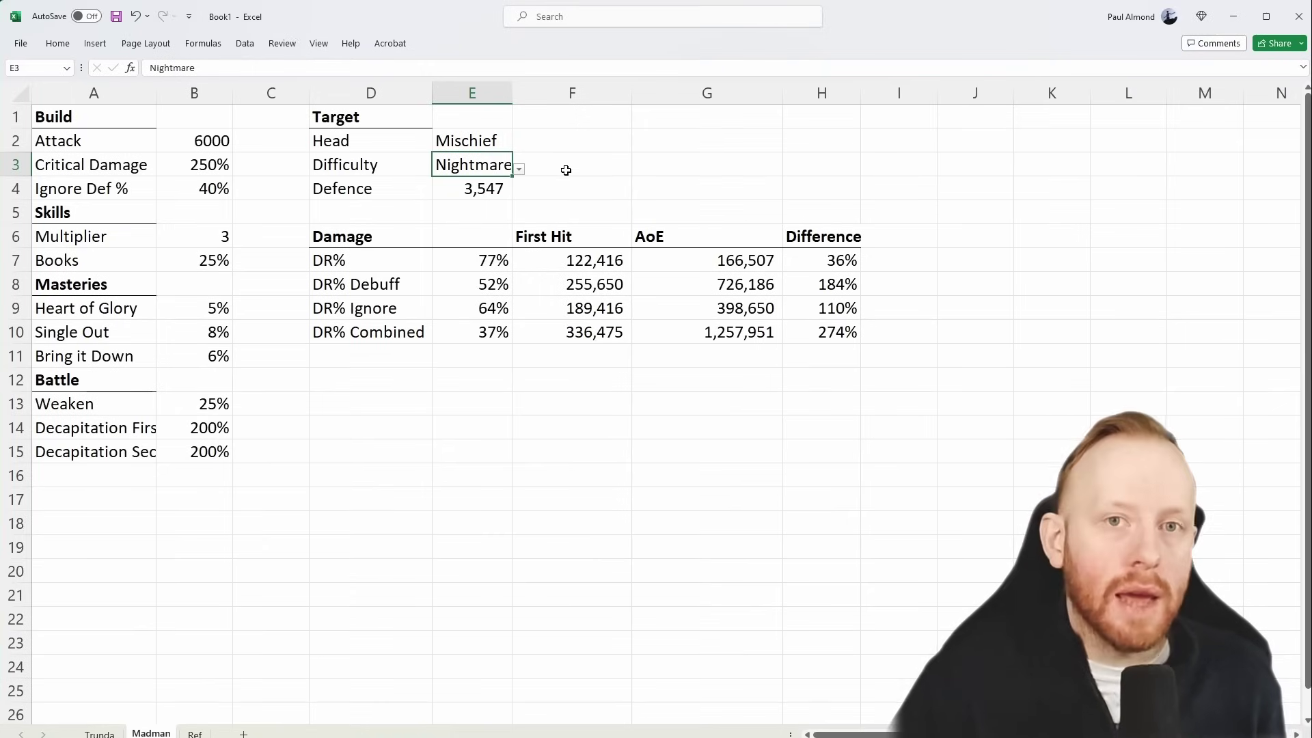
pyautogui.click(518, 171)
pyautogui.click(511, 174)
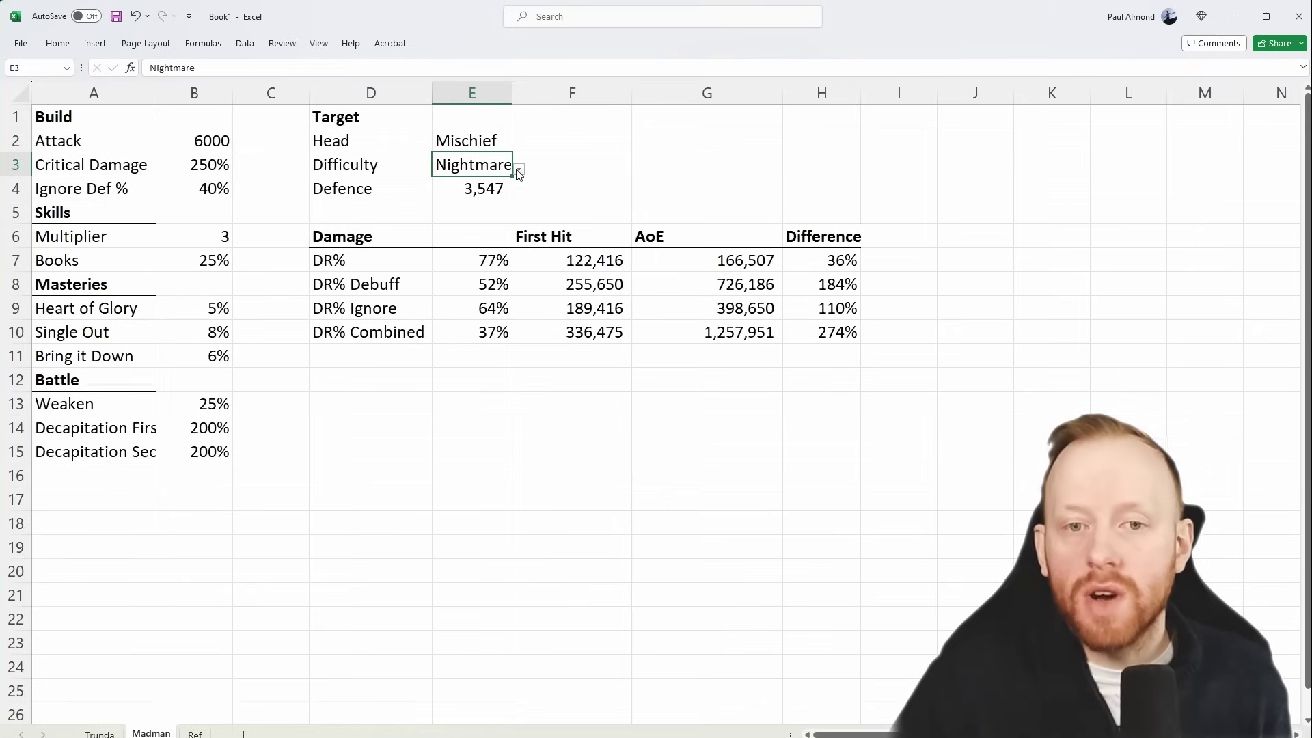
# Step: Set the Madman target difficulty to Normal and examine the DR% Combined row
pyautogui.click(509, 189)
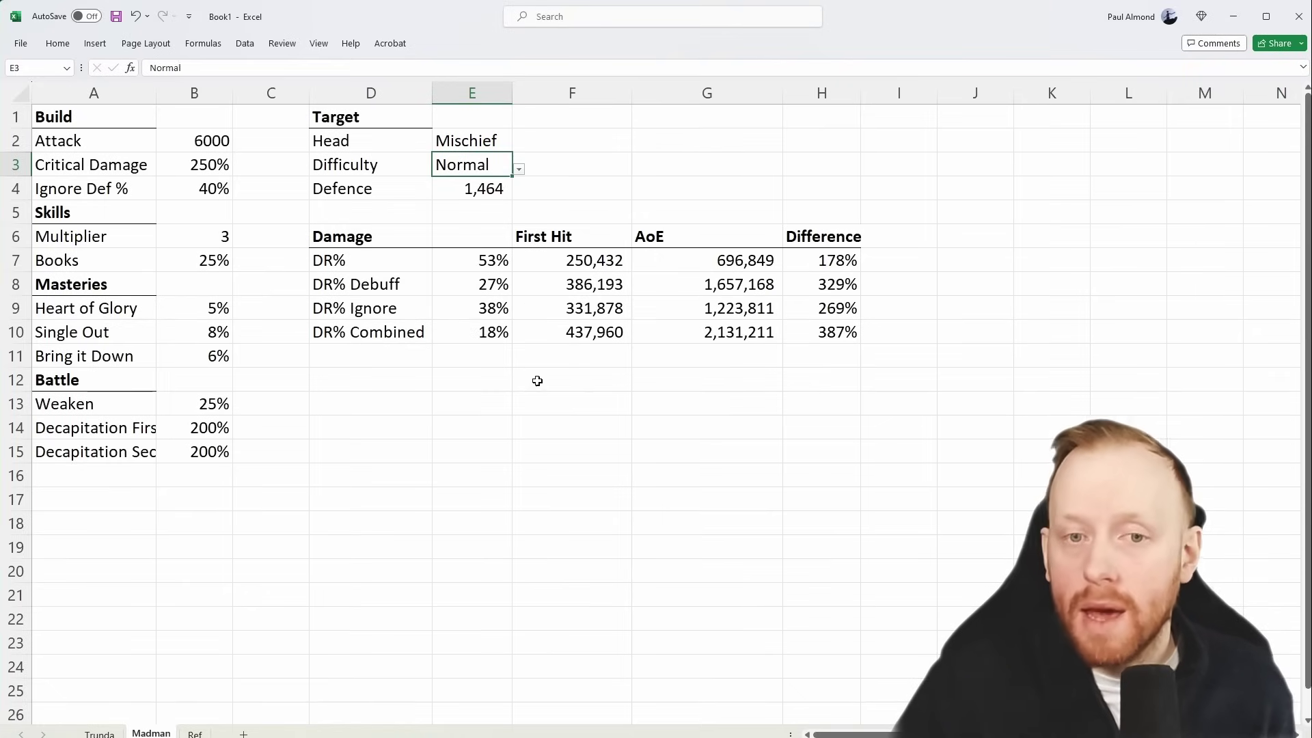
pyautogui.click(539, 398)
pyautogui.moveTo(797, 327); pyautogui.dragTo(482, 333)
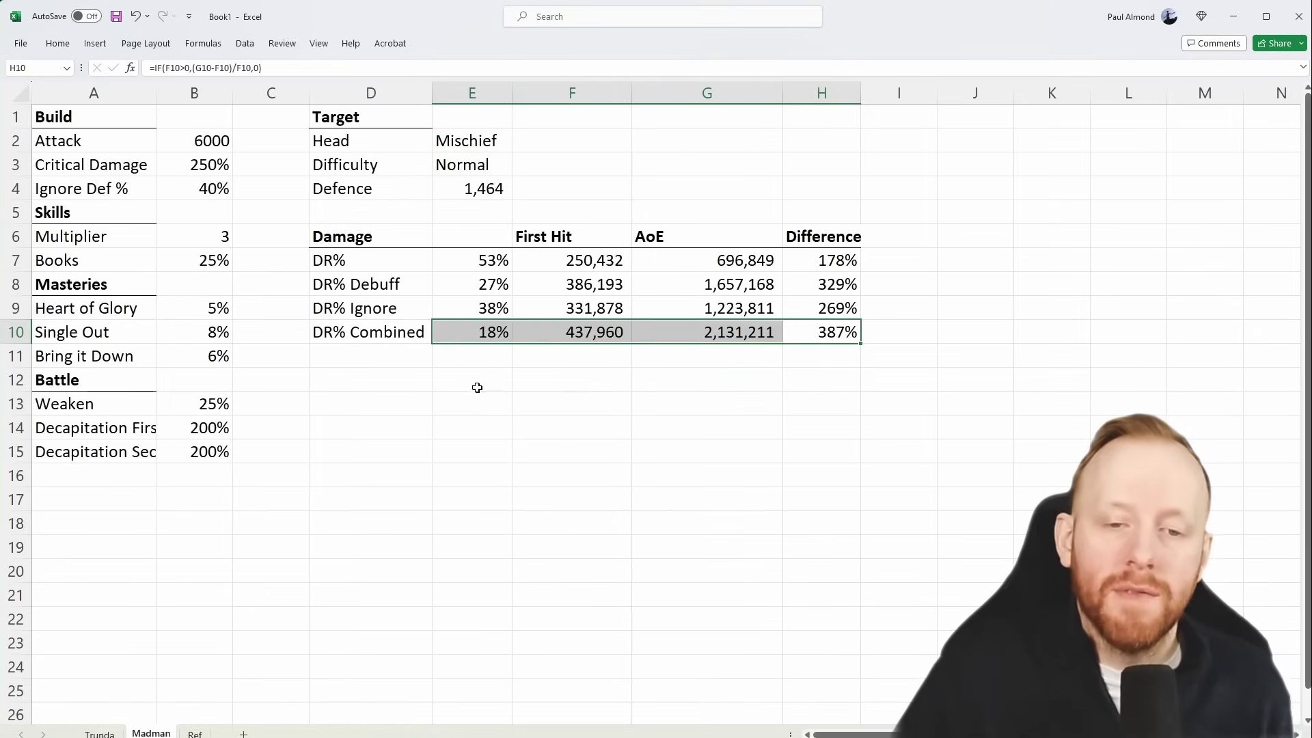
pyautogui.click(477, 388)
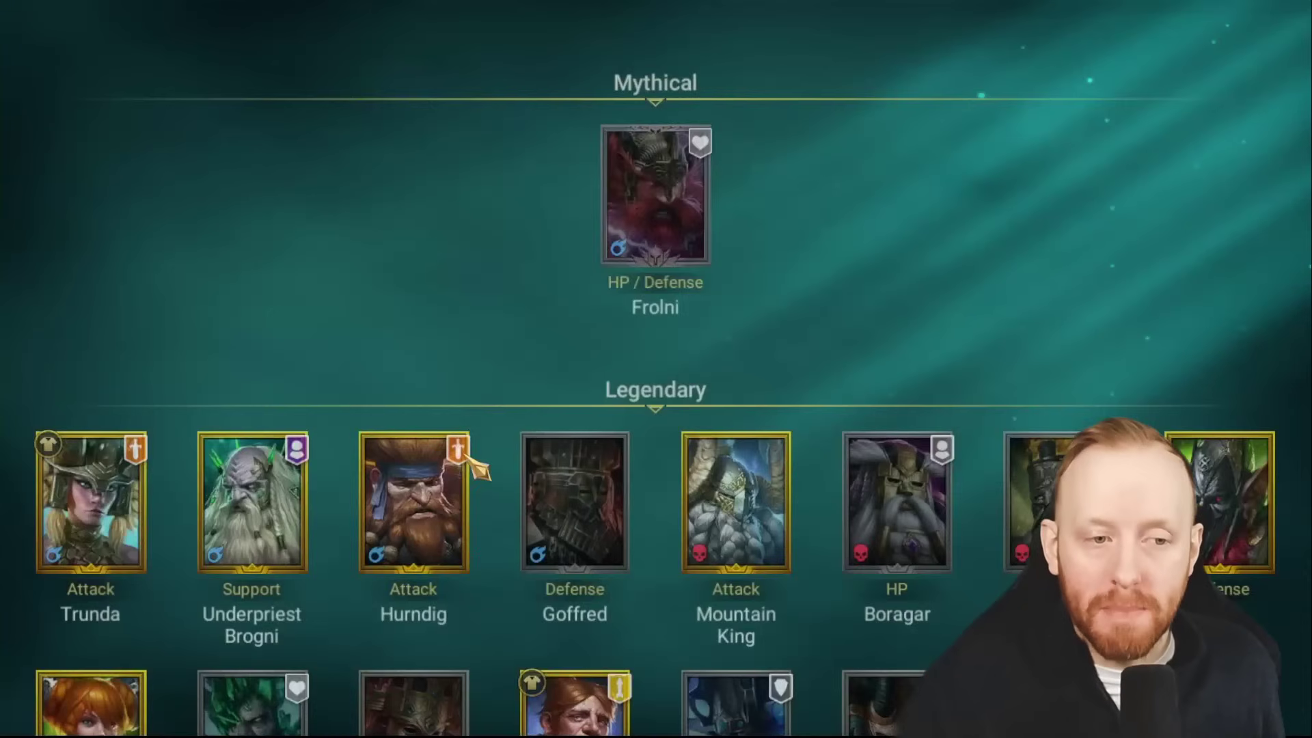
# Step: Switch to RAID: Shadow Legends, look through the champion index, and open the Hydra team selection from Clan Bosses
pyautogui.scroll(-5, 521, 375)
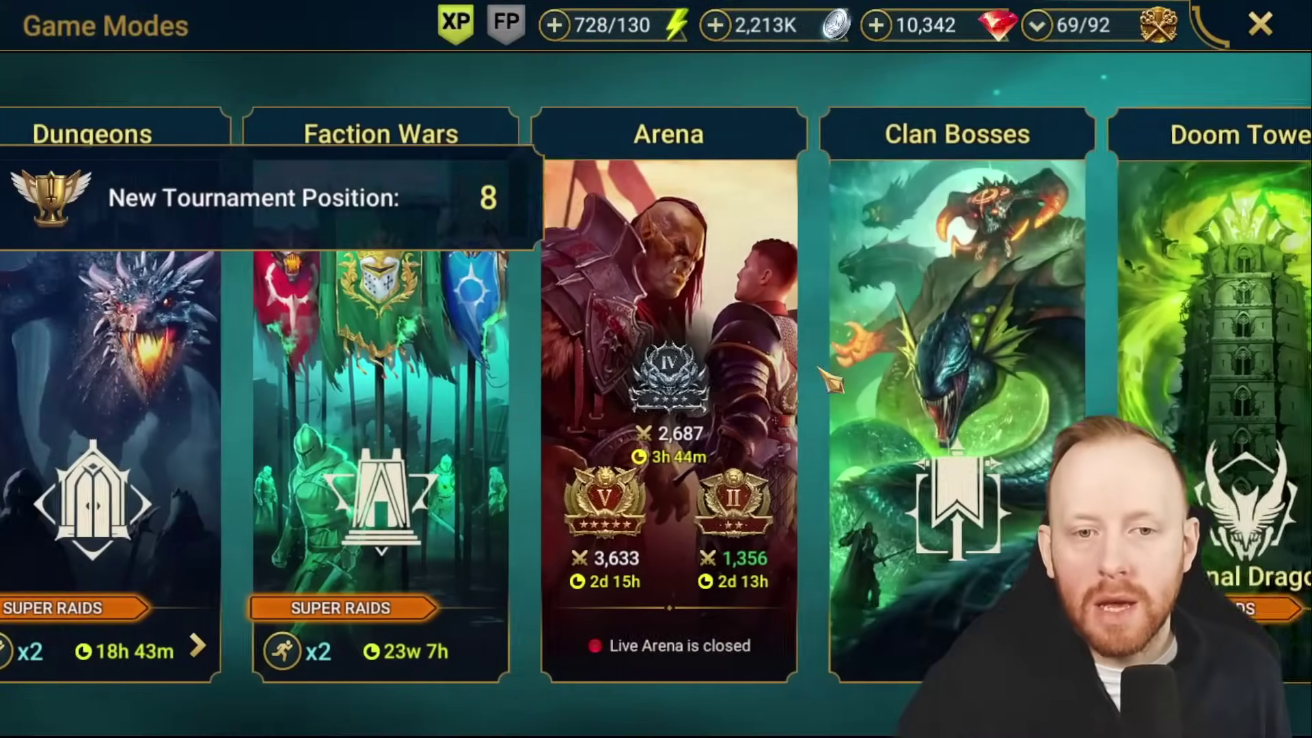
pyautogui.click(835, 381)
pyautogui.click(893, 279)
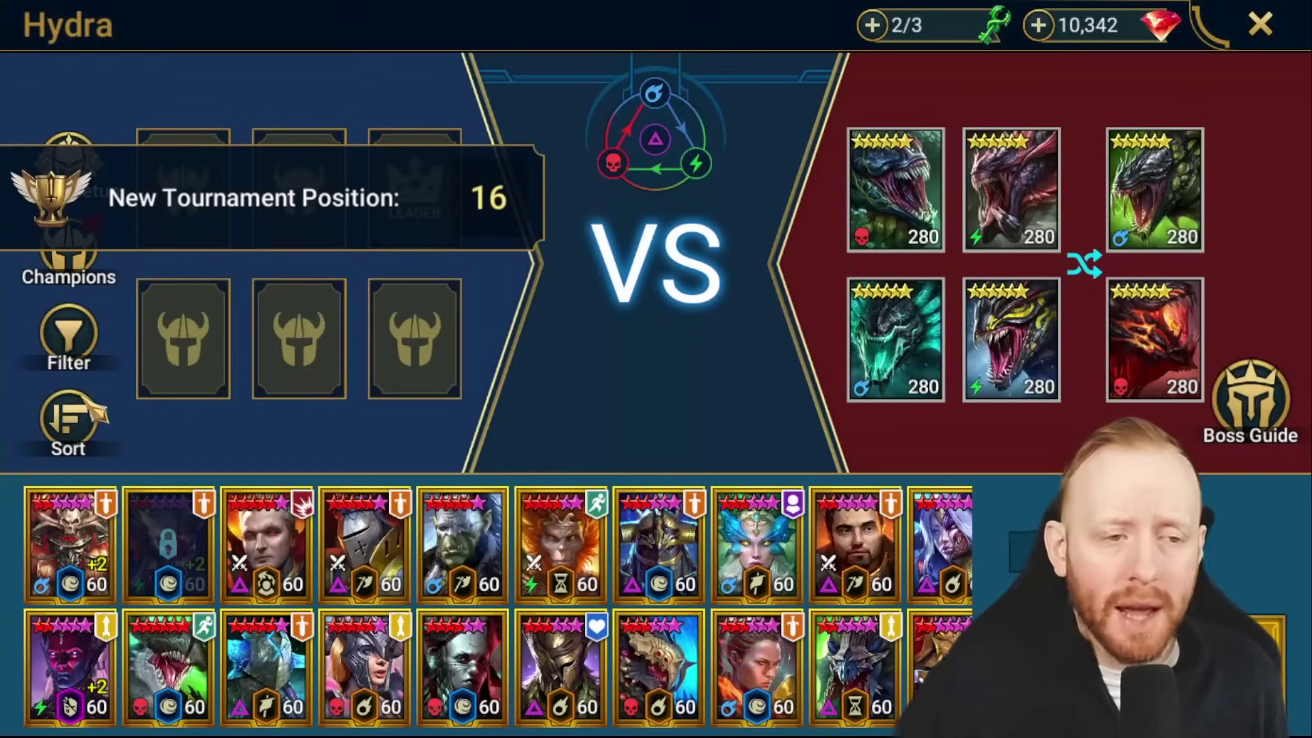
# Step: Filter the champions by the name "mad" and place the level 4 dwarf champion in the lower outer slot of the Hydra team
pyautogui.click(72, 338)
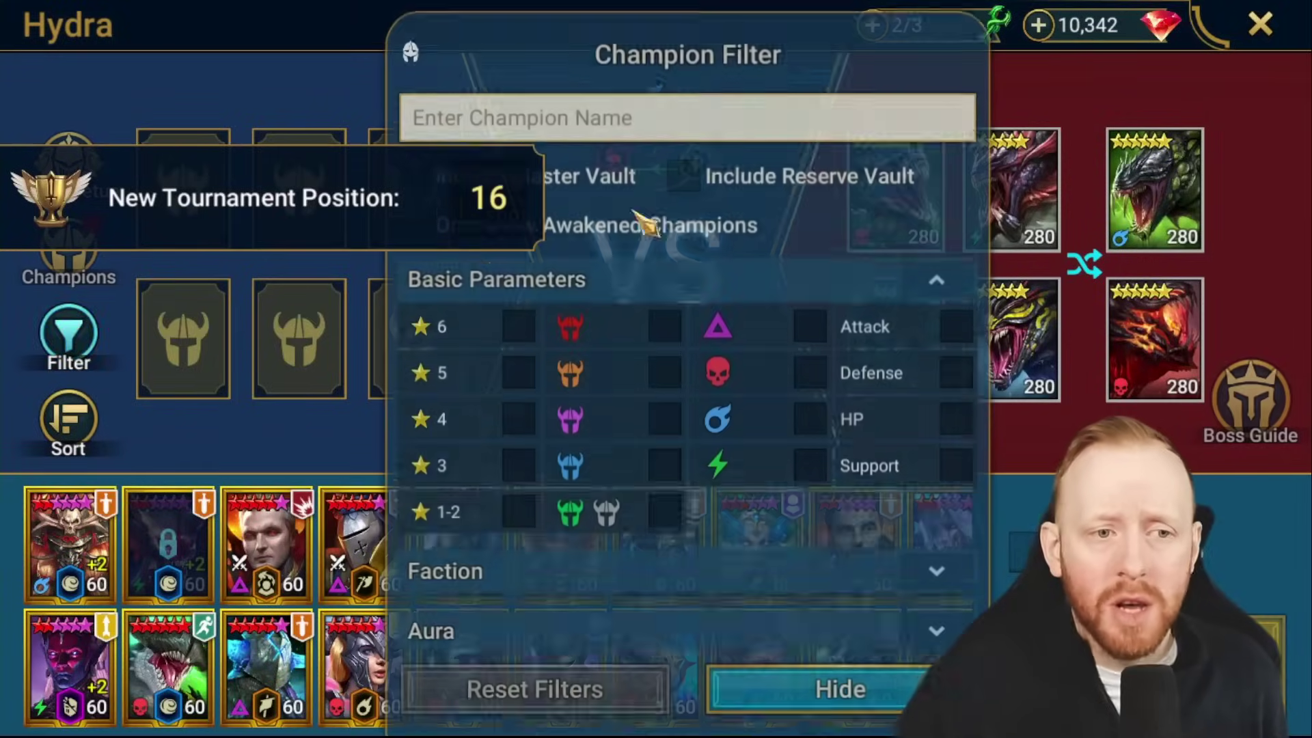
pyautogui.click(738, 108)
pyautogui.write('mad')
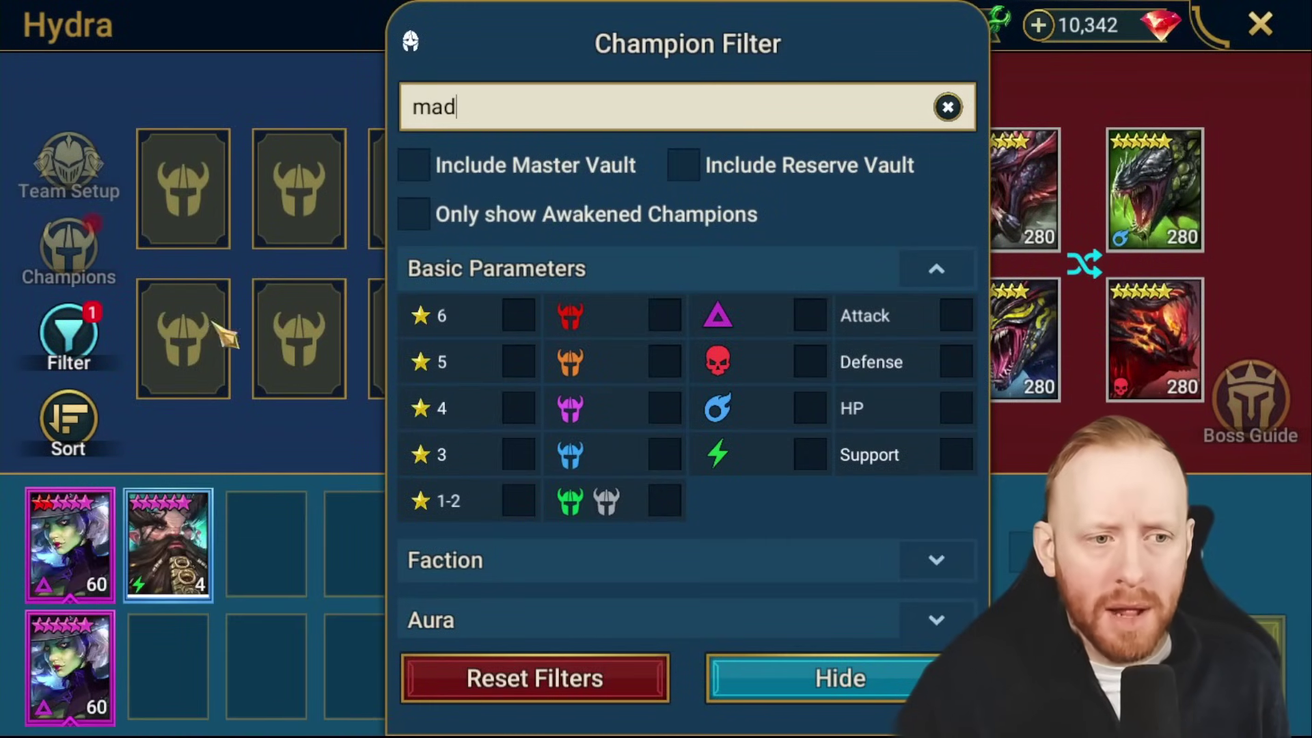
pyautogui.click(858, 668)
pyautogui.moveTo(415, 188); pyautogui.dragTo(194, 341)
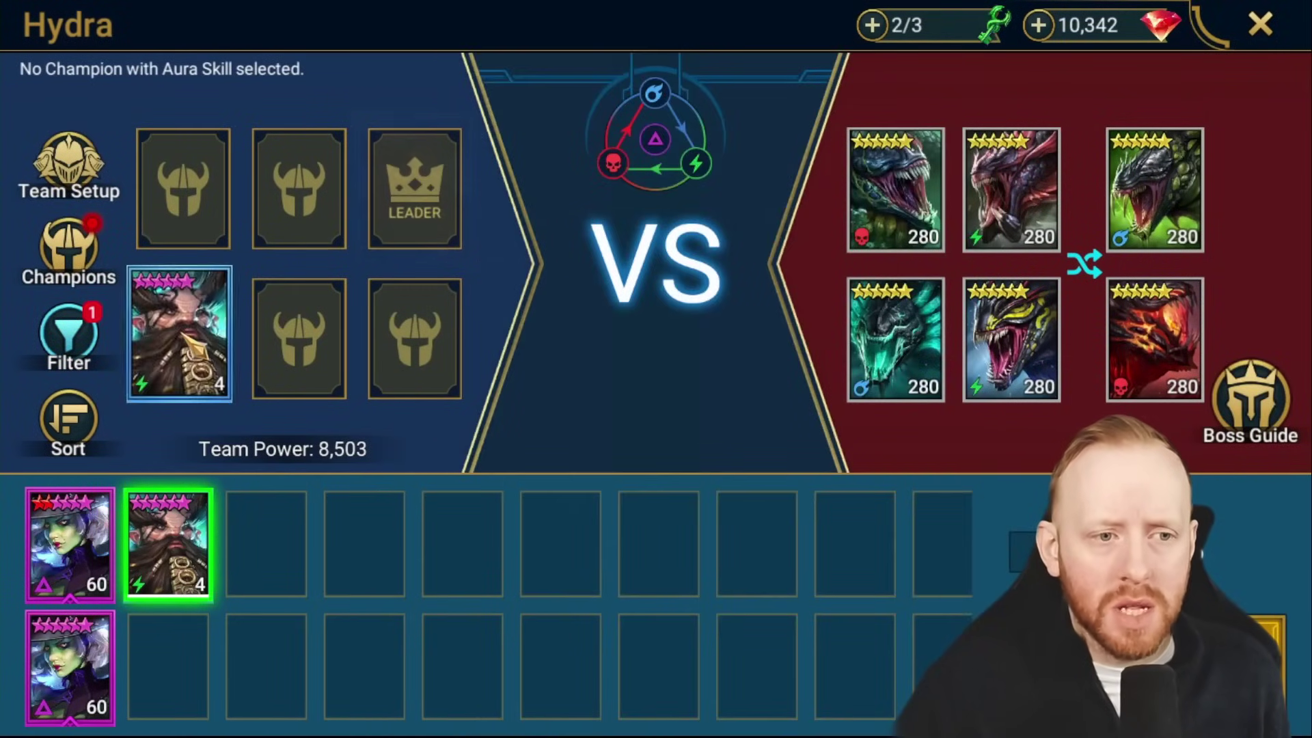
# Step: Replace the name filter with the Ally Attack positive effect and place two level 60 Ally Attack champions in the team's middle slots
pyautogui.click(69, 335)
pyautogui.click(943, 108)
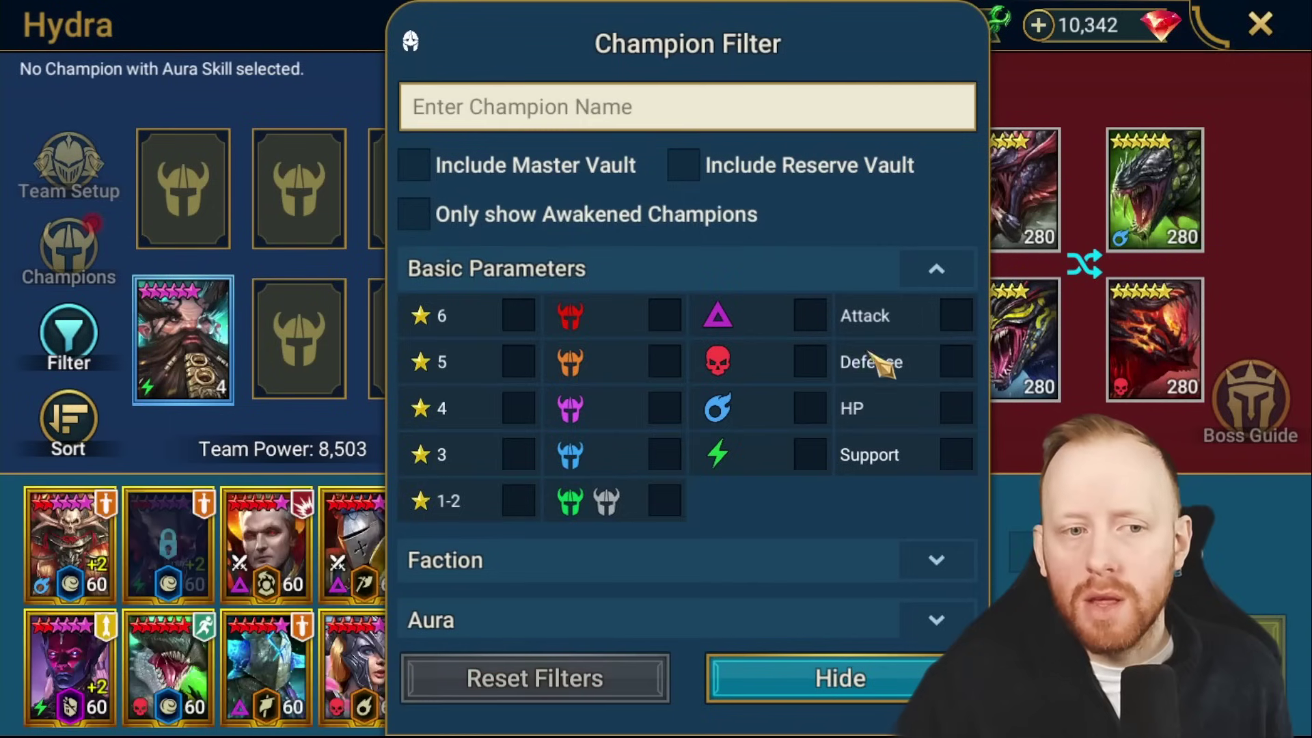
pyautogui.scroll(-4, 861, 410)
pyautogui.click(950, 557)
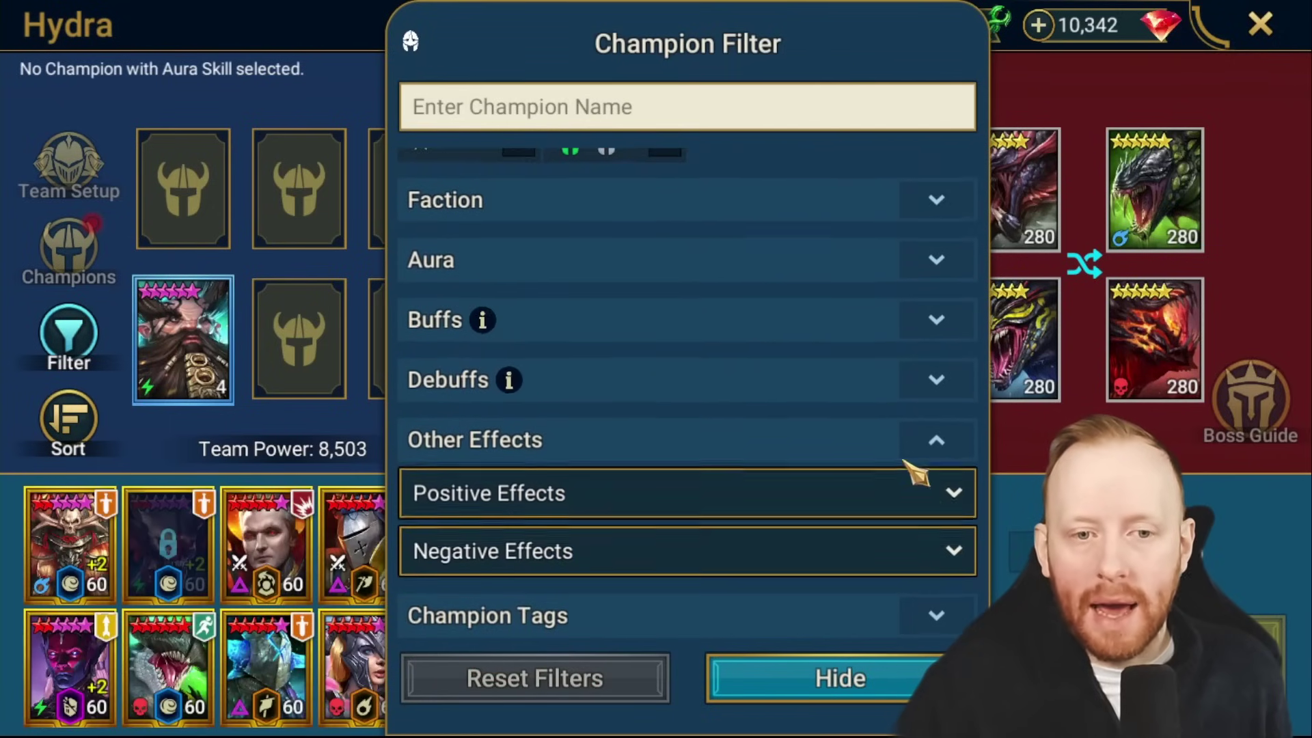
pyautogui.click(905, 472)
pyautogui.scroll(-3, 823, 389)
pyautogui.click(718, 413)
pyautogui.click(829, 670)
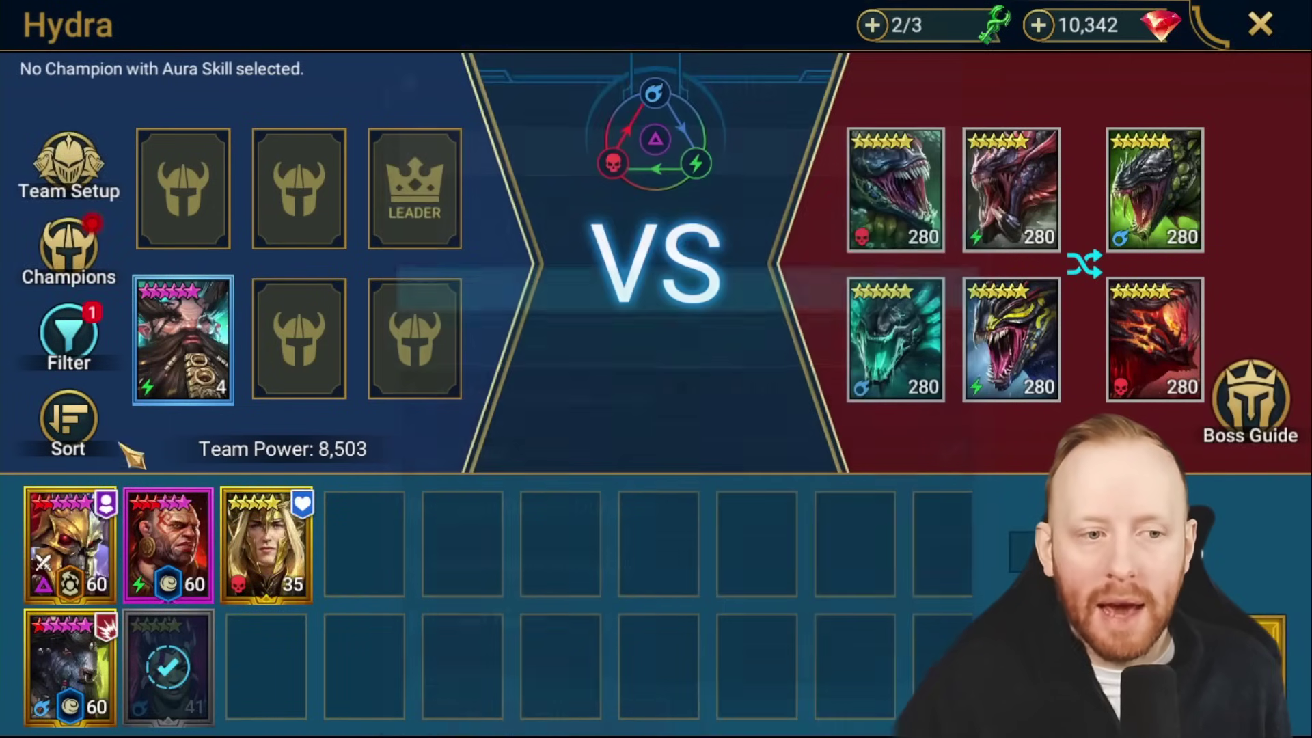
pyautogui.moveTo(69, 667); pyautogui.dragTo(300, 188)
pyautogui.moveTo(168, 543); pyautogui.dragTo(299, 339)
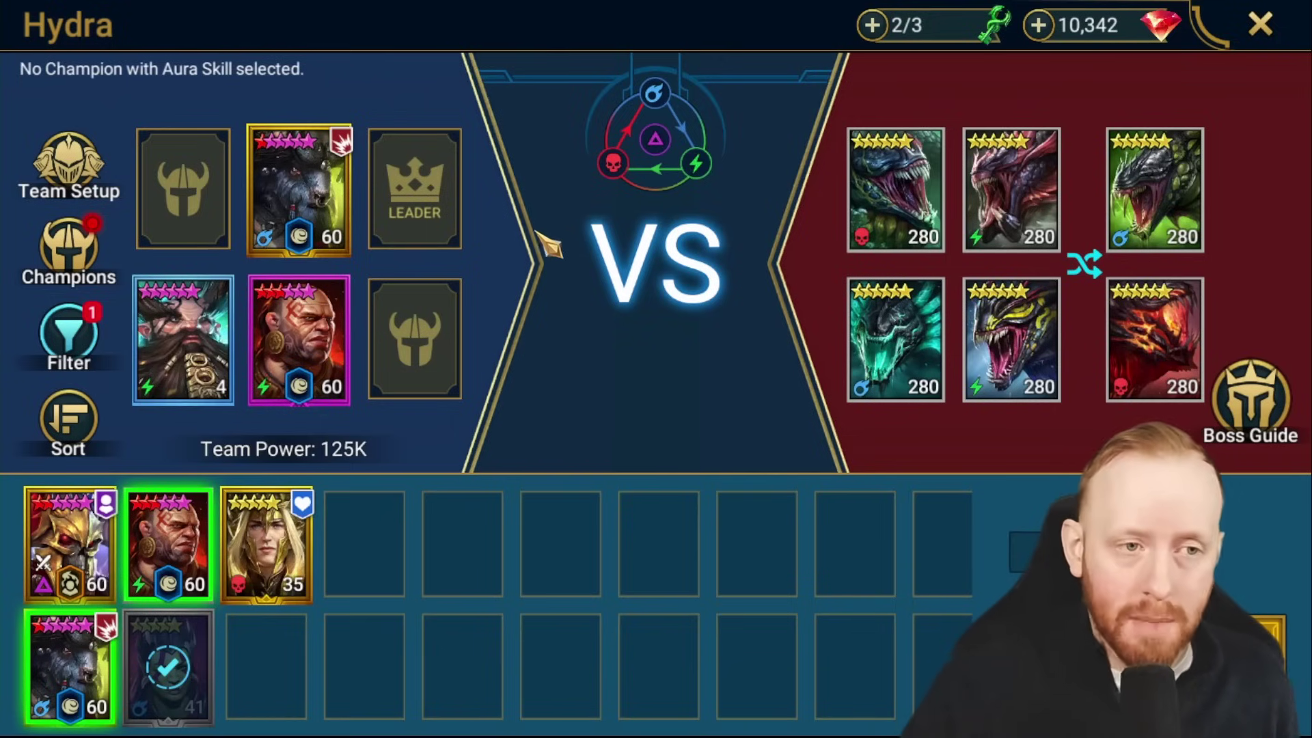
# Step: Remove the Ally Attack filter and expand the Debuffs options of the champion filter
pyautogui.click(68, 334)
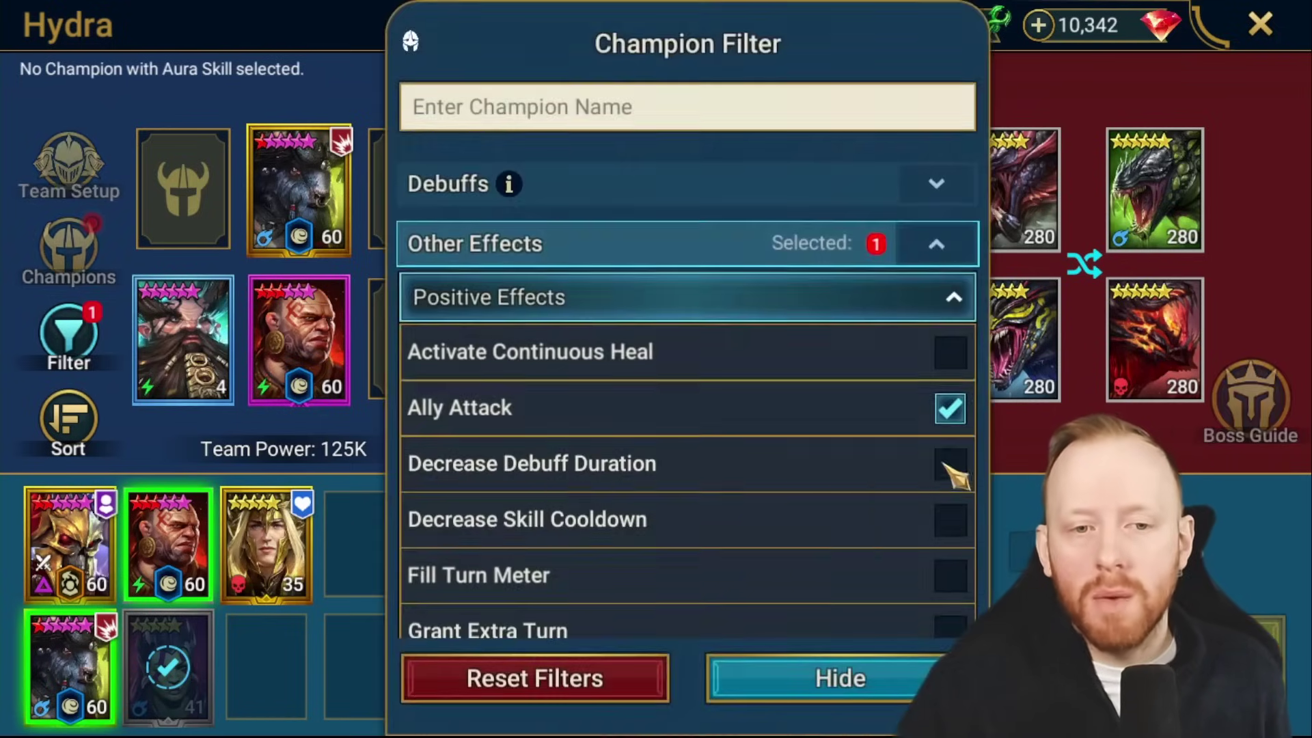
pyautogui.click(954, 404)
pyautogui.moveTo(953, 404); pyautogui.dragTo(901, 559)
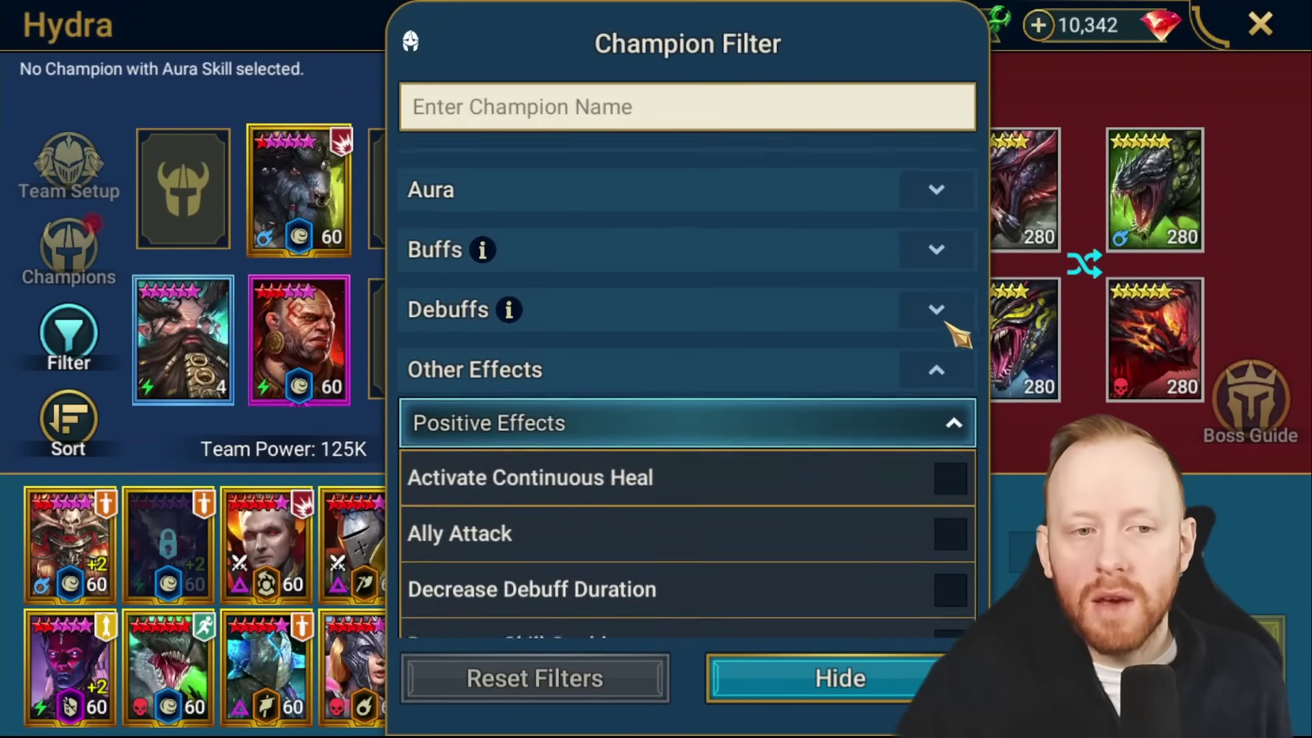
pyautogui.moveTo(952, 328); pyautogui.dragTo(914, 410)
pyautogui.click(937, 527)
pyautogui.moveTo(936, 527); pyautogui.dragTo(822, 314)
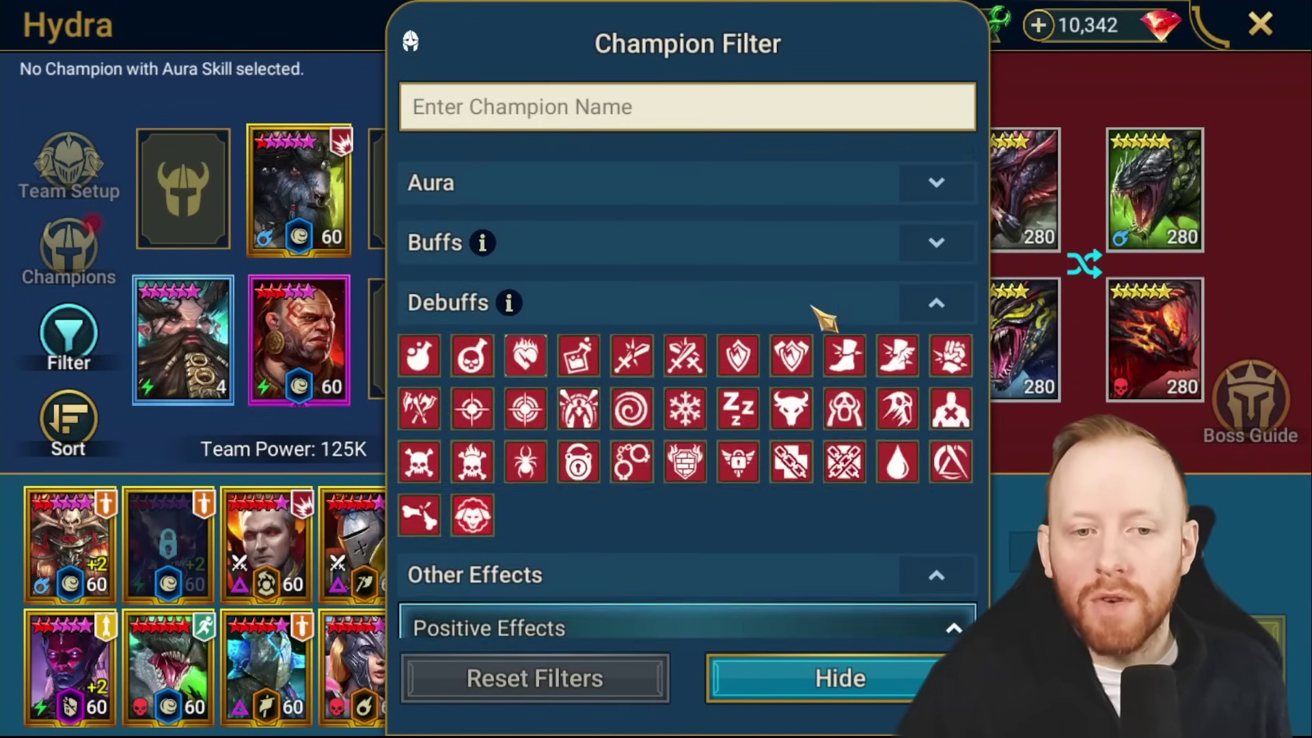